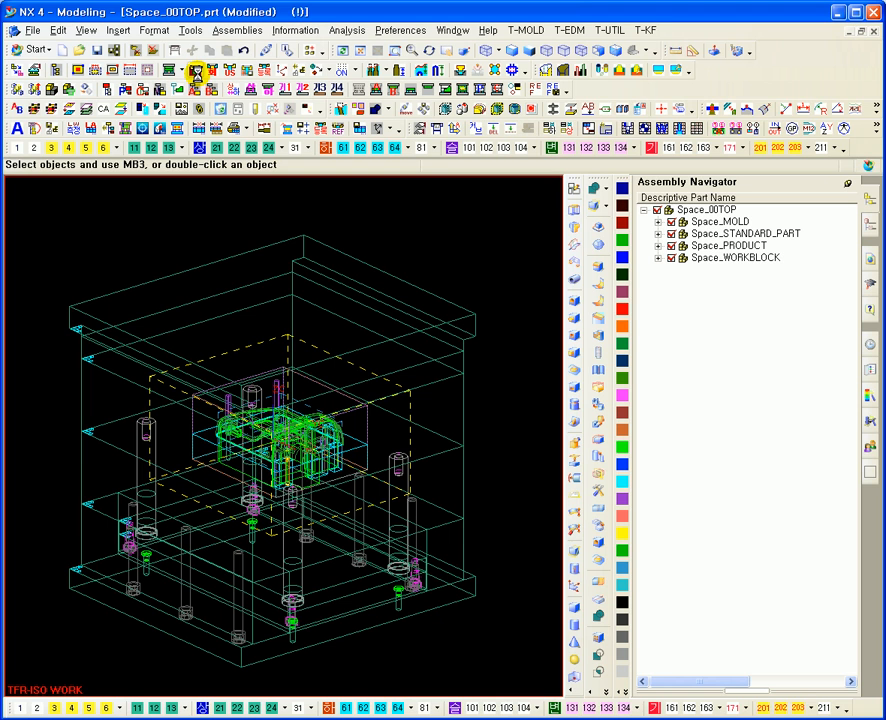
Look through the T-Mold standard-part and in-house DB part libraries, closing each without inserting anything
click(196, 71)
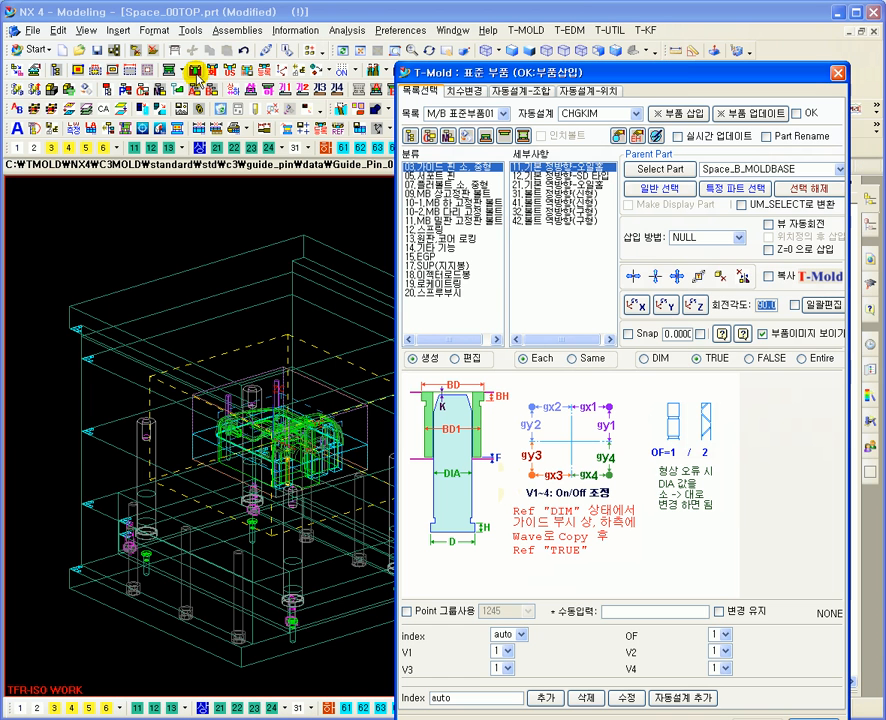
click(838, 74)
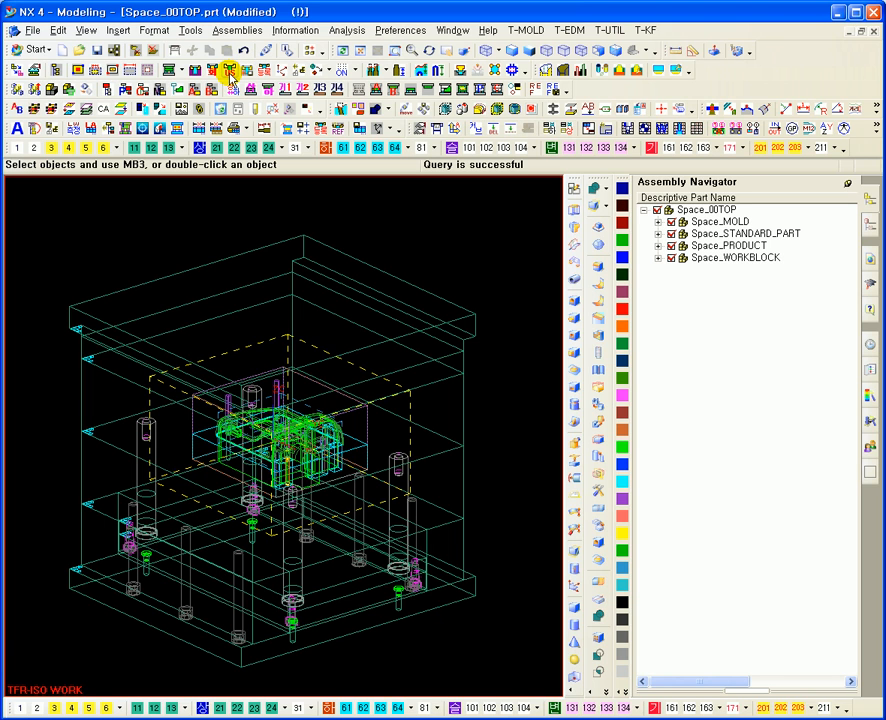
click(229, 71)
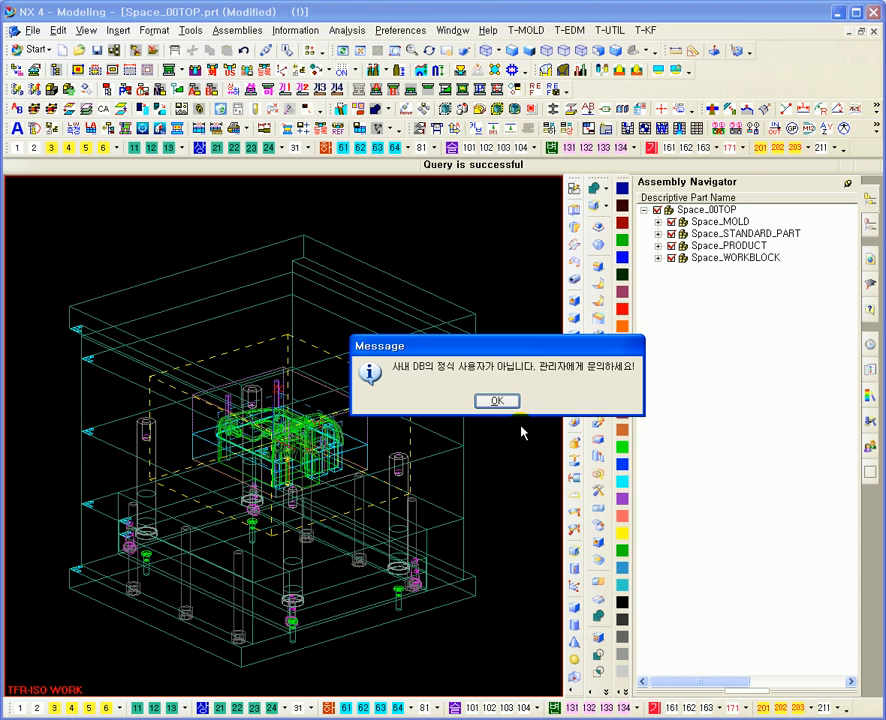
click(503, 401)
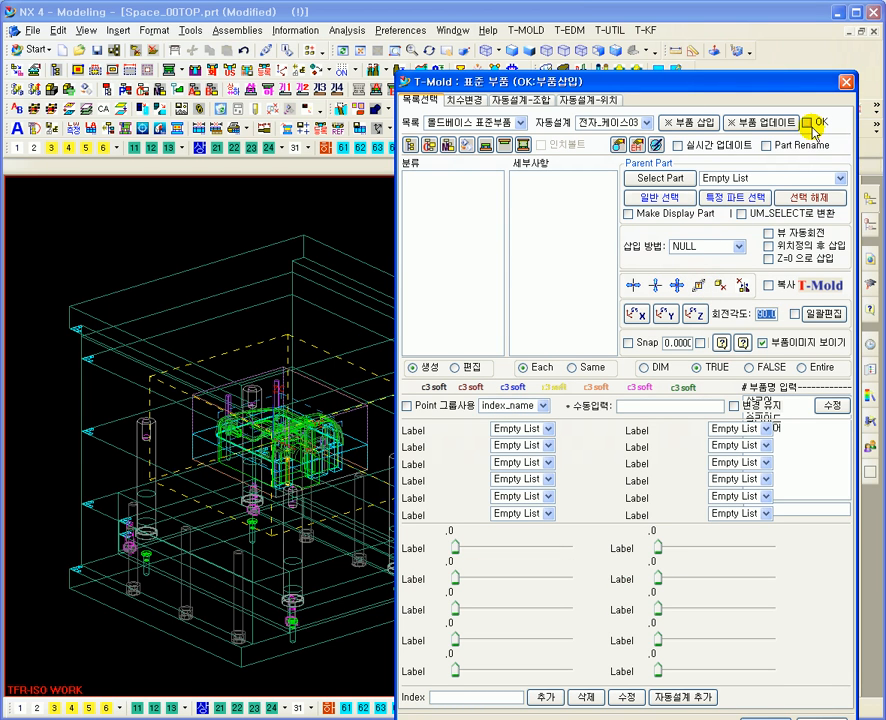
click(846, 84)
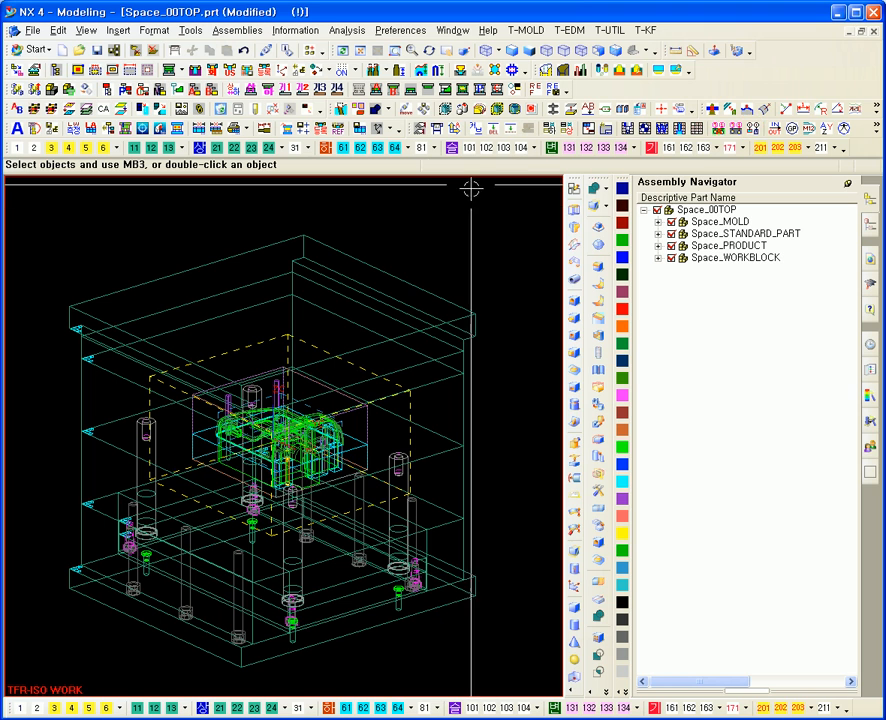
click(264, 70)
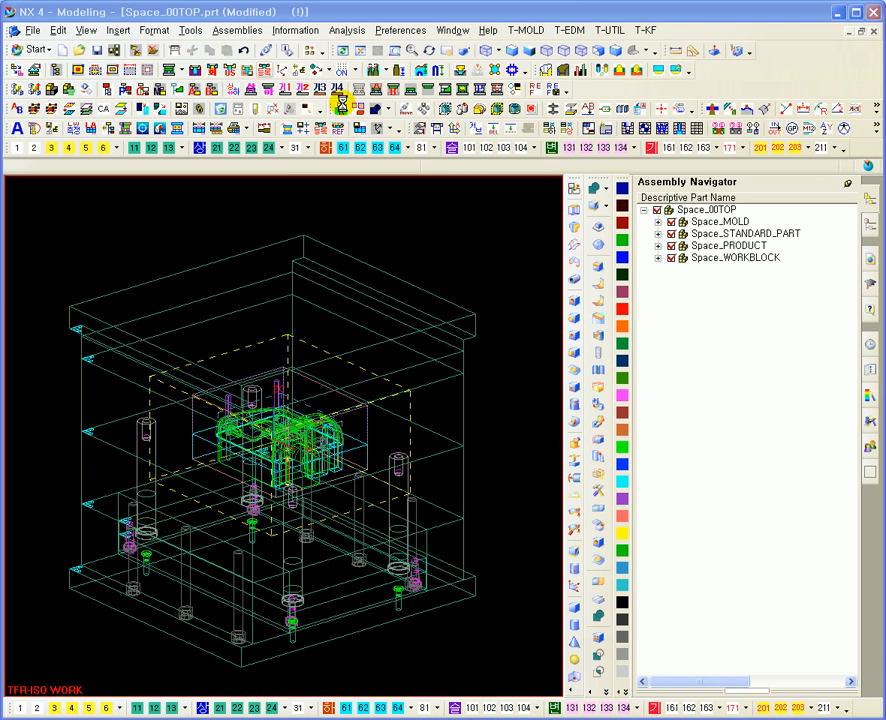
click(612, 83)
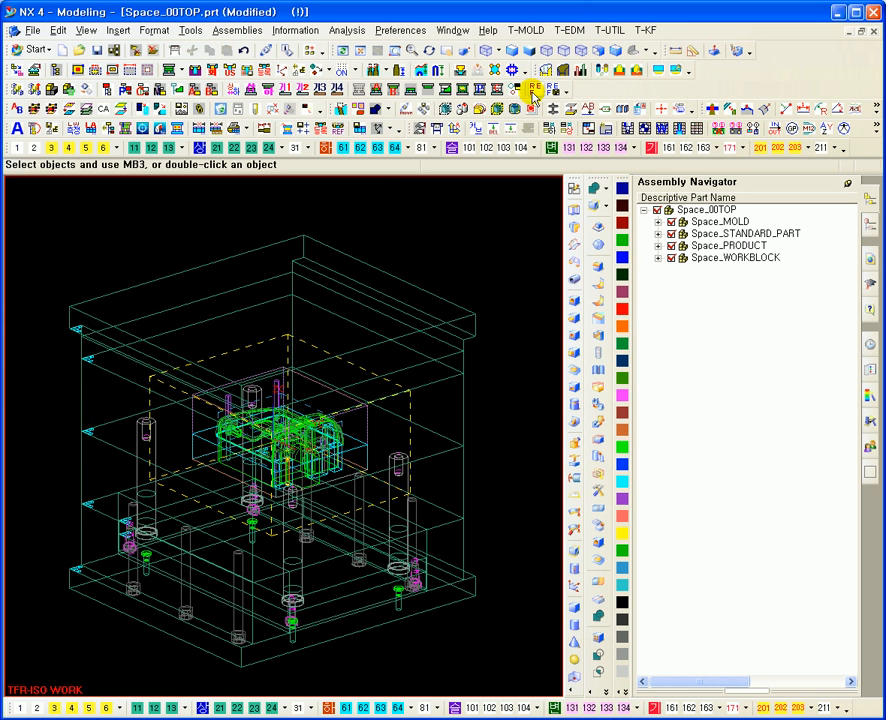
Preview the 원판록 part in the 파팅록 category of the user standard-part library, then close the library
click(246, 72)
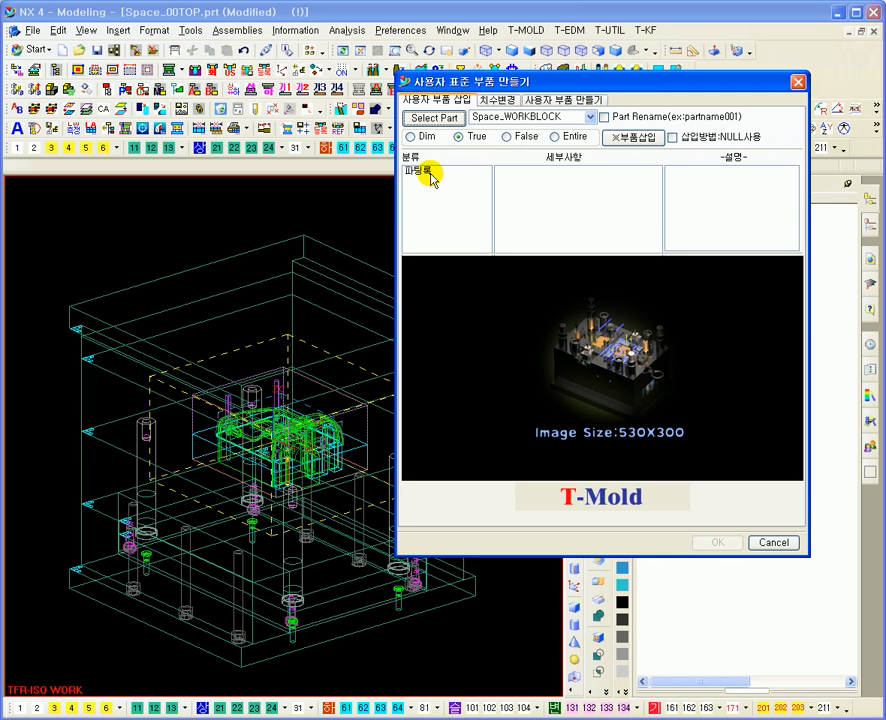
click(430, 175)
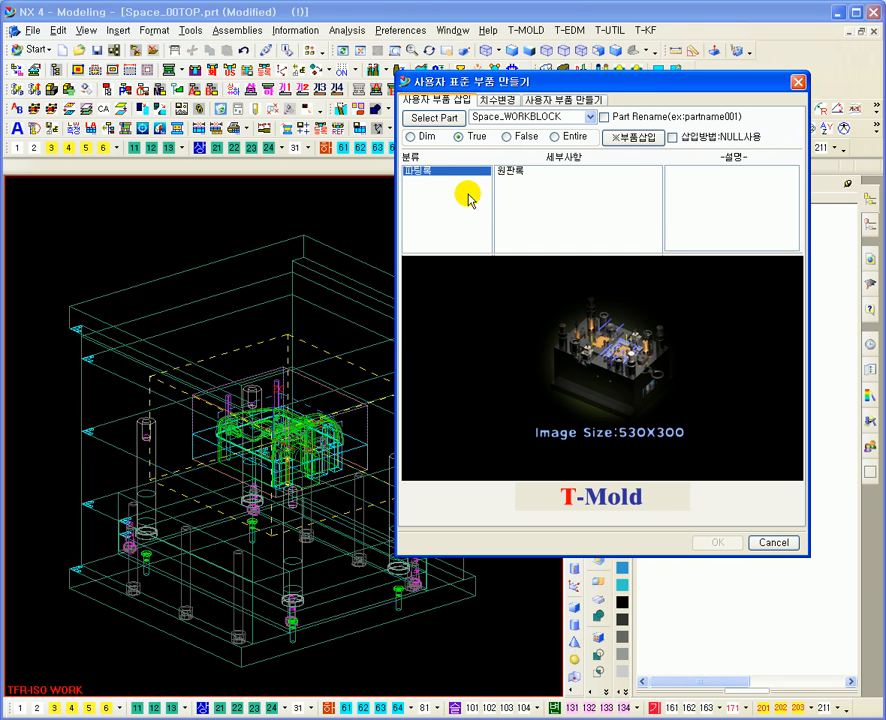
click(511, 172)
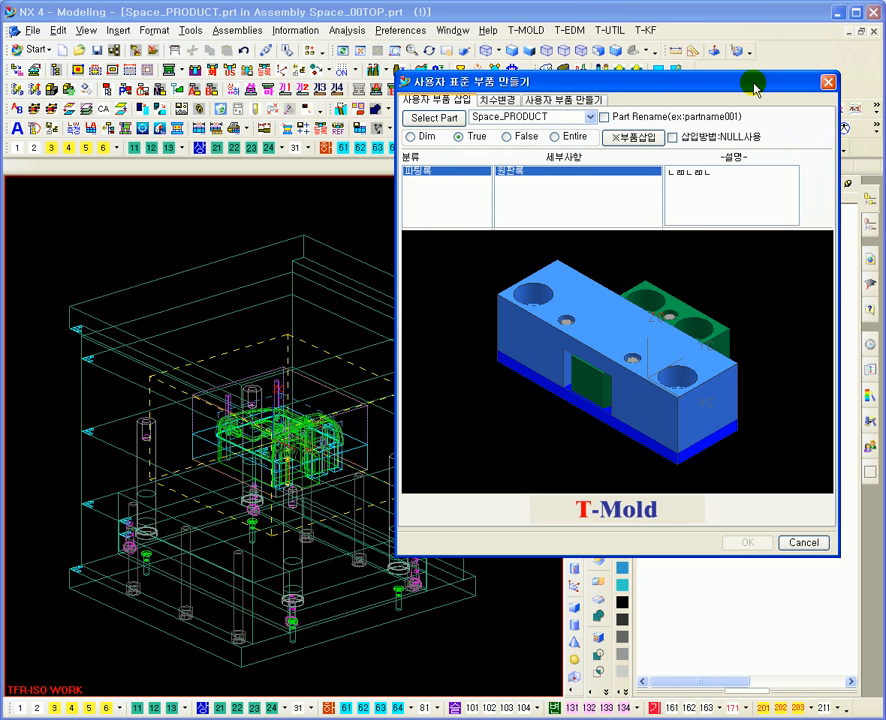
click(829, 84)
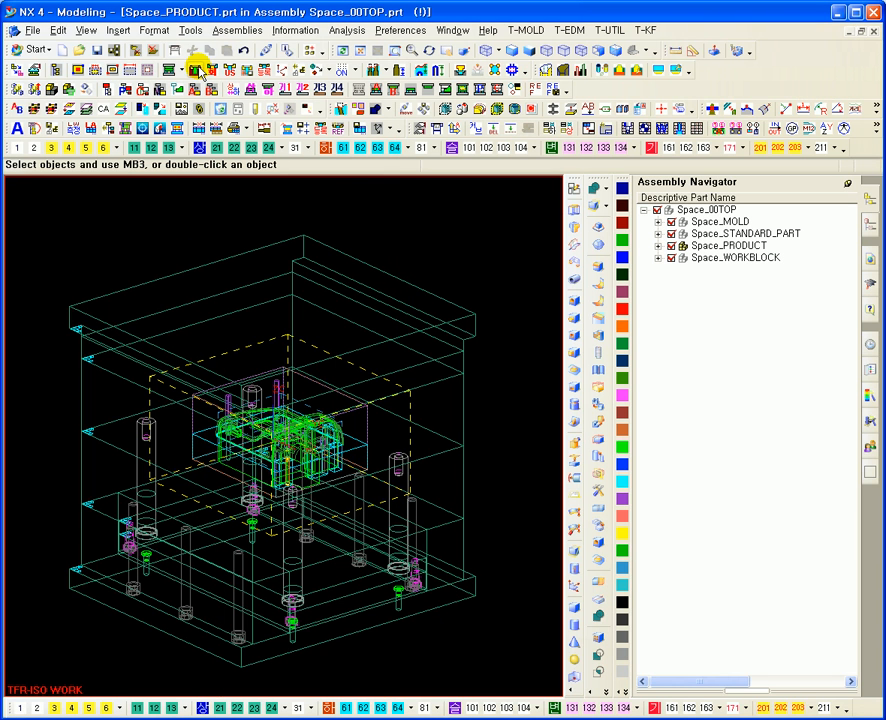
Browse the M/B 표준부품01 standard parts, previewing the 31.볼트 정방향(신형) guide pin and the 1.리턴 핀 스프링 4개 spring set
click(198, 71)
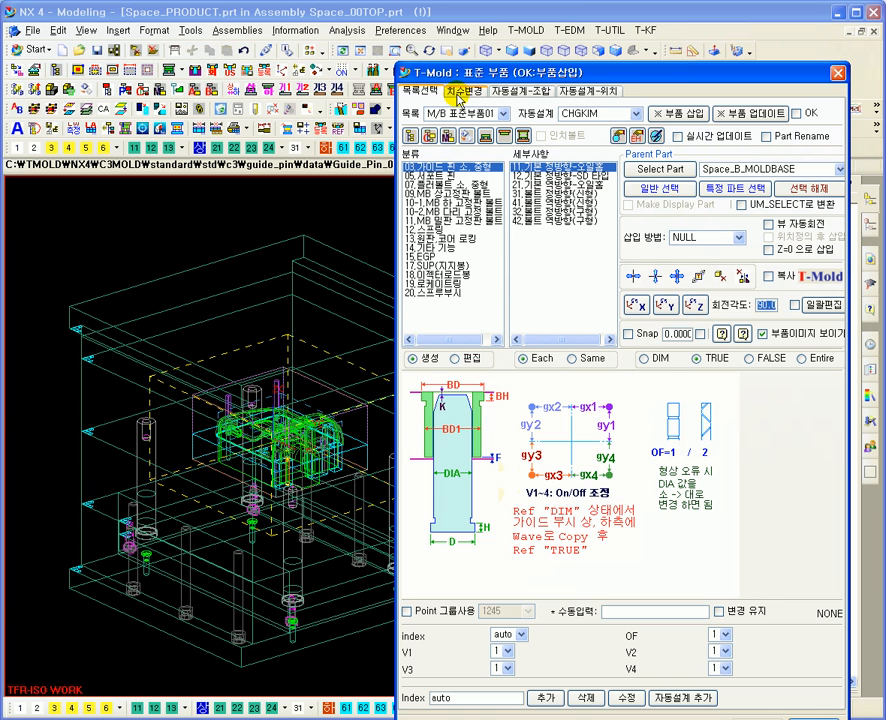
drag(480, 74, 462, 51)
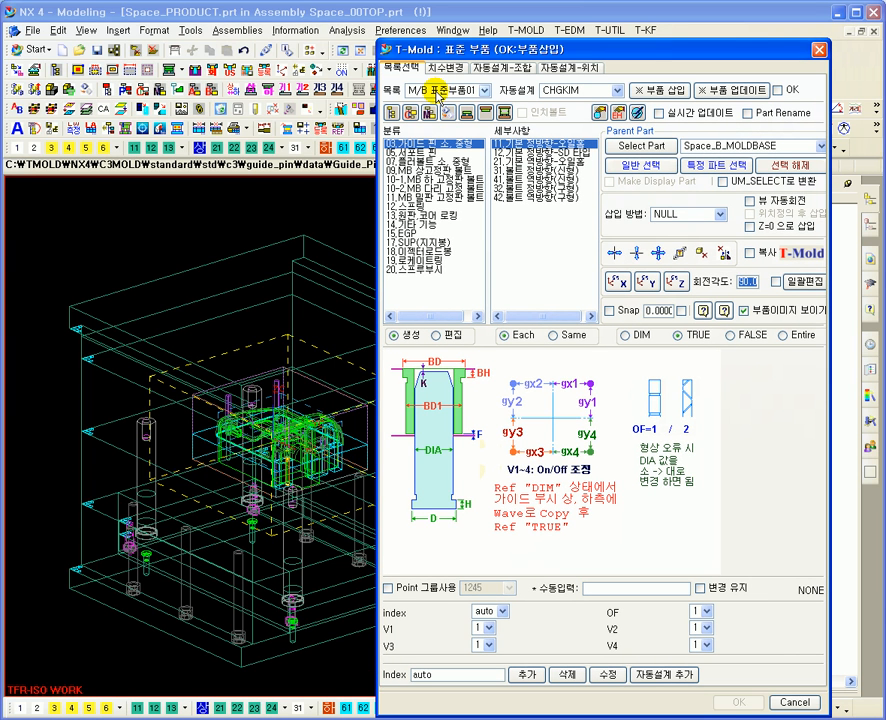
click(439, 97)
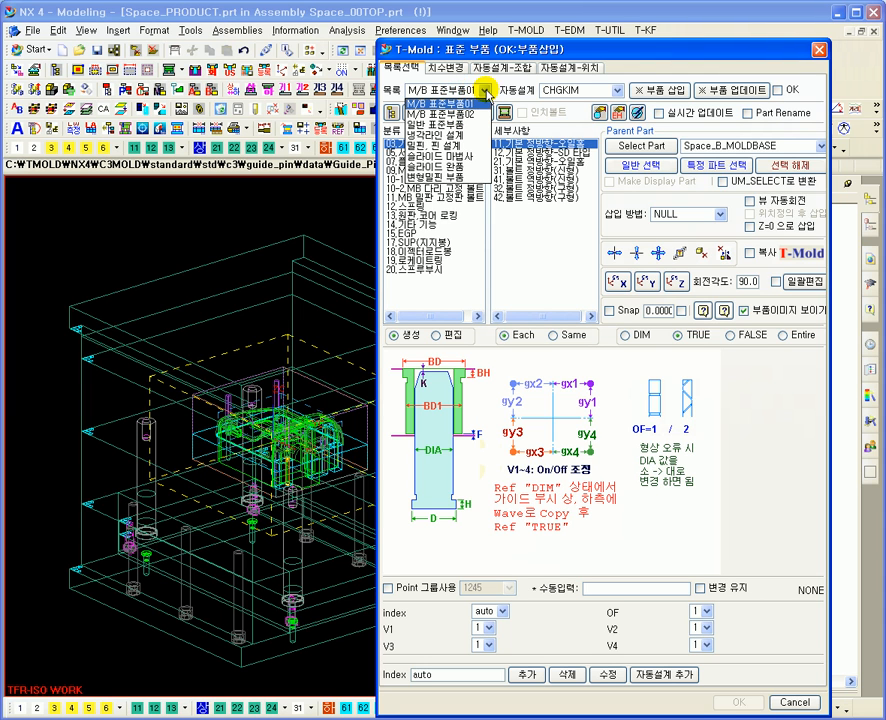
click(437, 101)
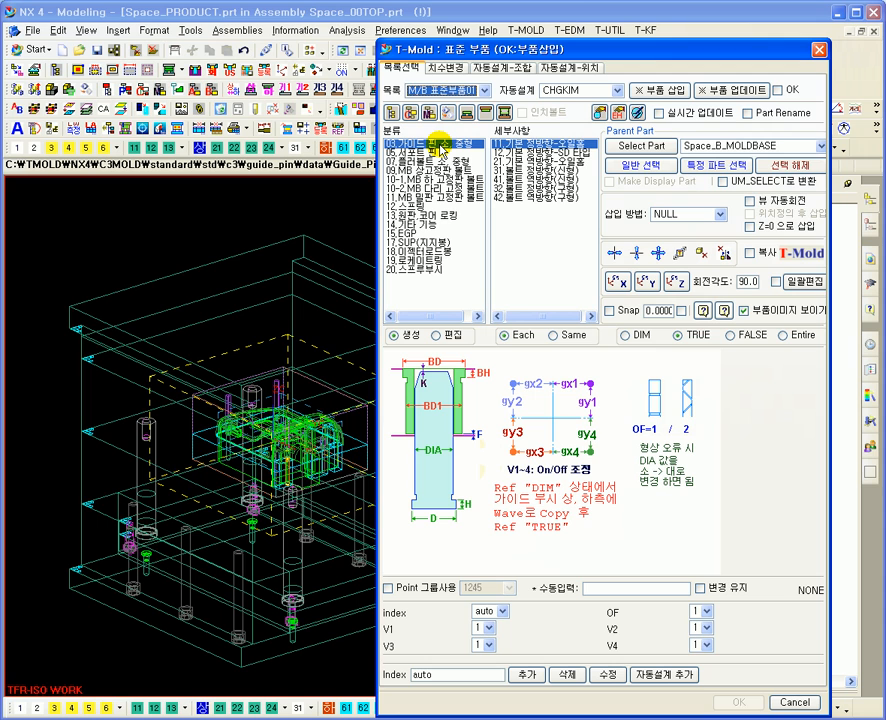
click(537, 171)
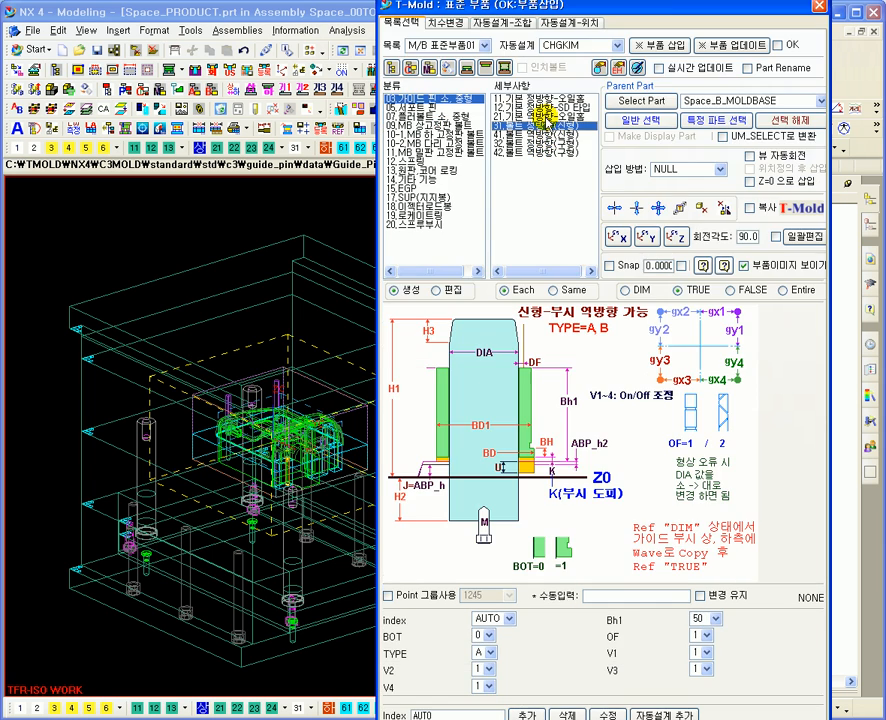
drag(543, 6, 527, 104)
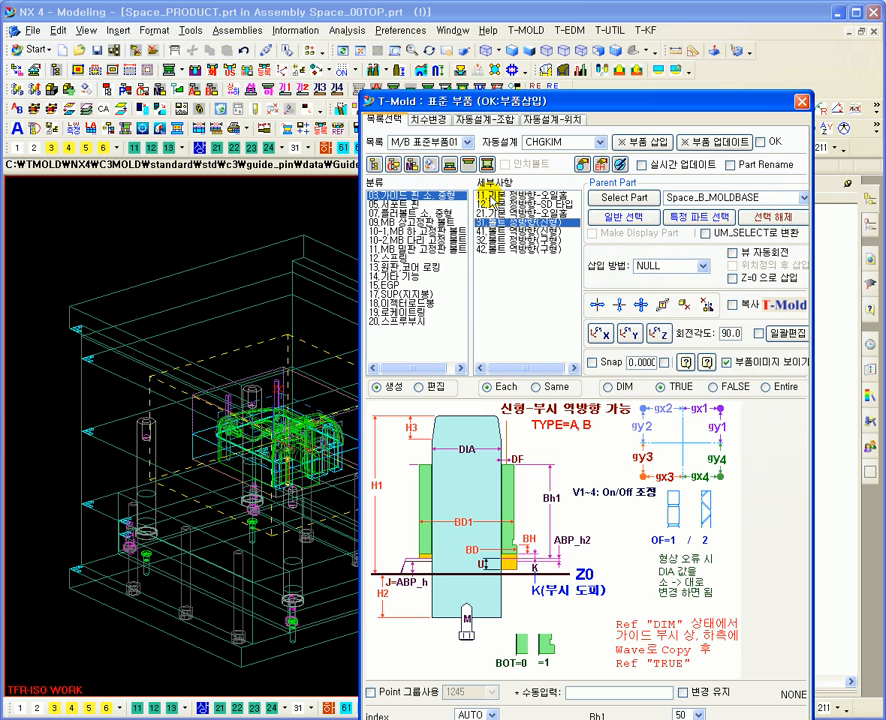
click(406, 213)
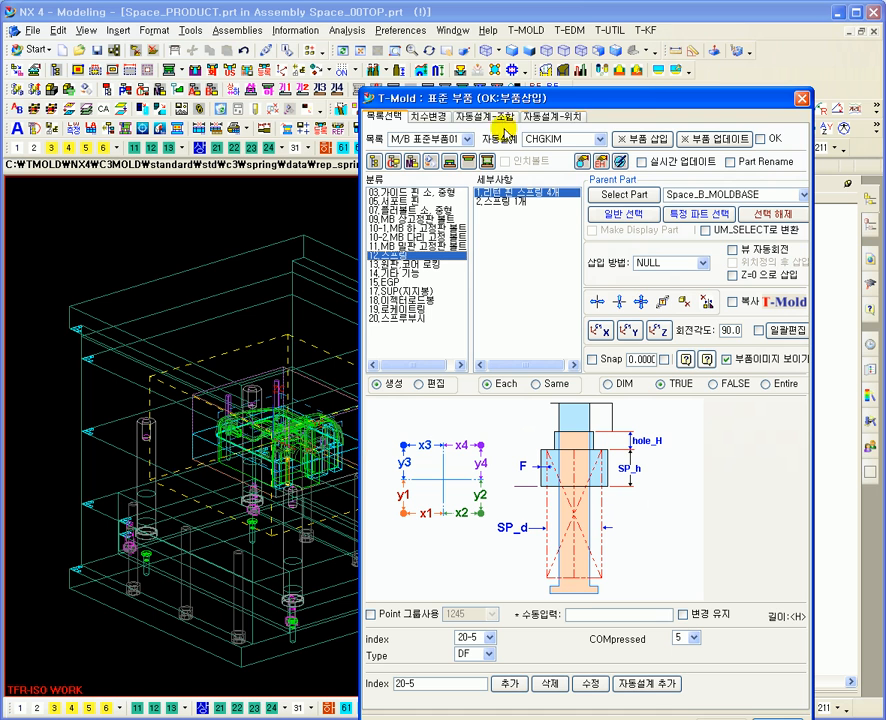
drag(568, 103, 570, 77)
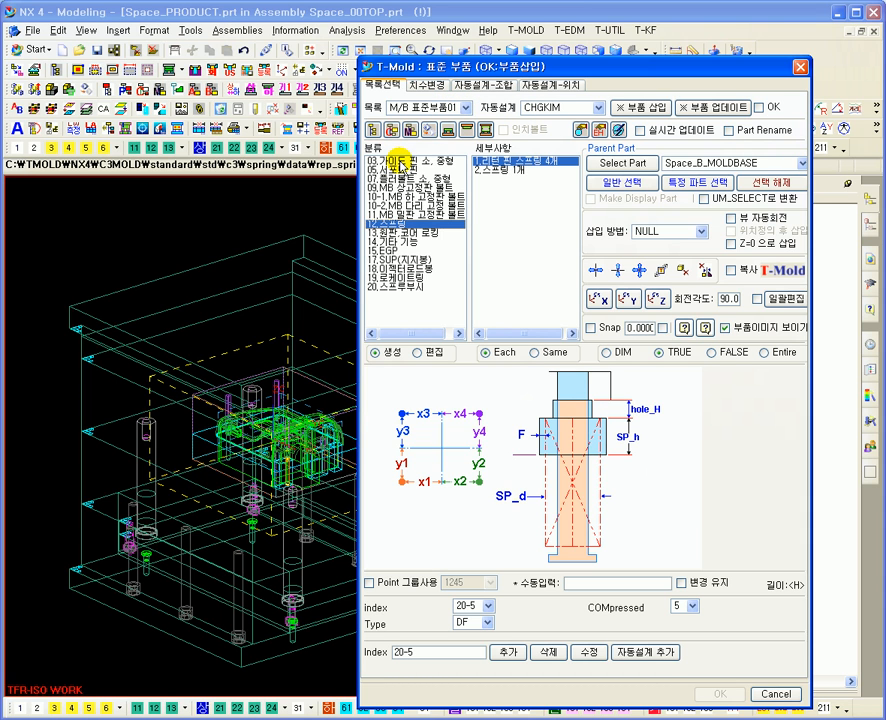
Insert the 11.기본 정방향-오일홀 guide pins into Space_B_MOLDBASE and switch their reference set to DIM
click(397, 161)
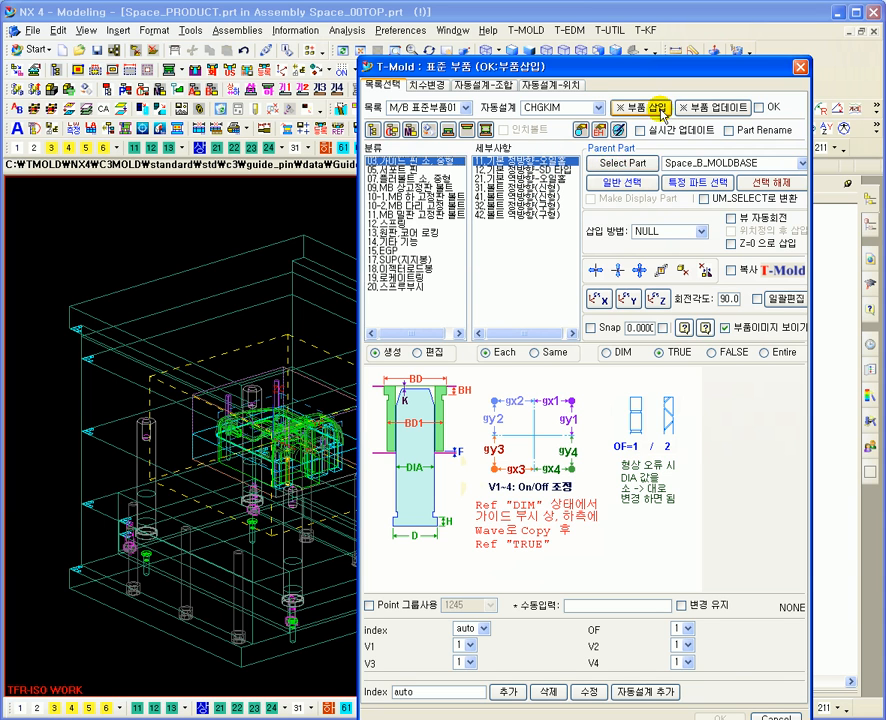
drag(623, 64, 630, 37)
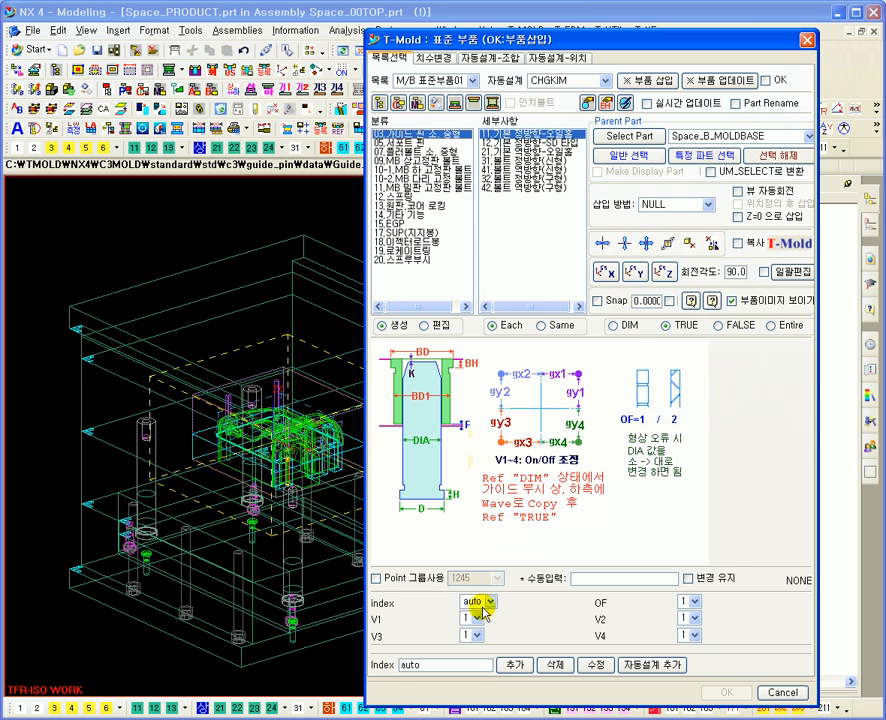
click(660, 80)
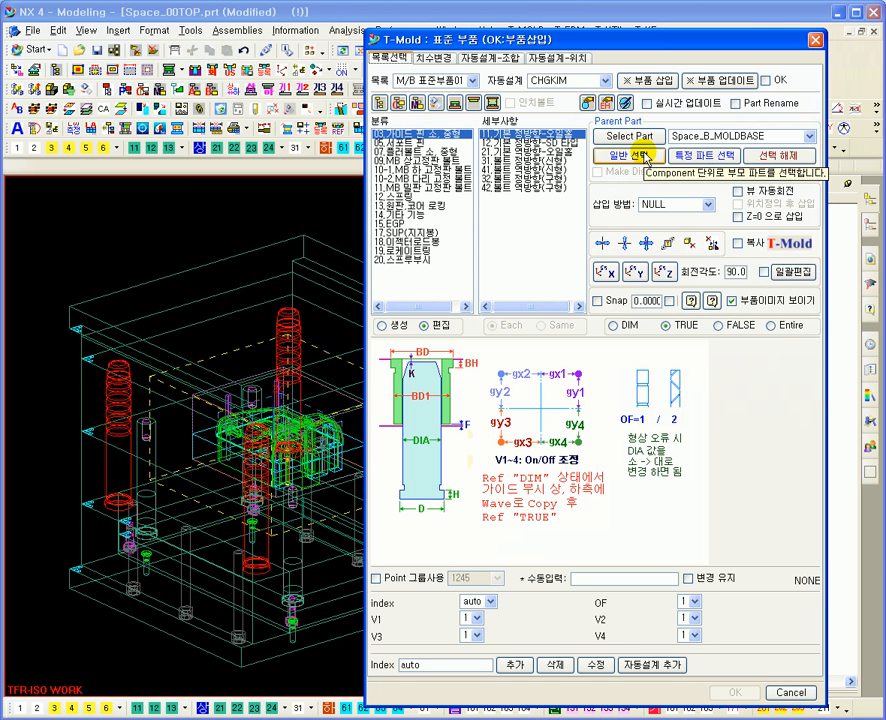
click(612, 325)
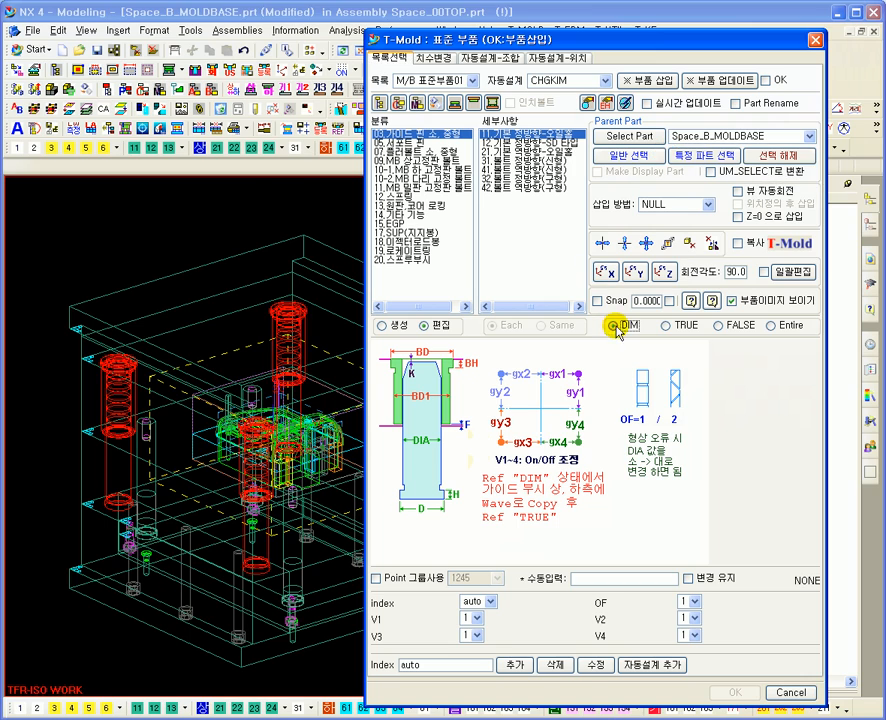
Insert the 1.부시 2단-오일홀 support pins into Space_A_MOLDBASE with the DIM reference set
shift+middle_drag(290, 353, 282, 307)
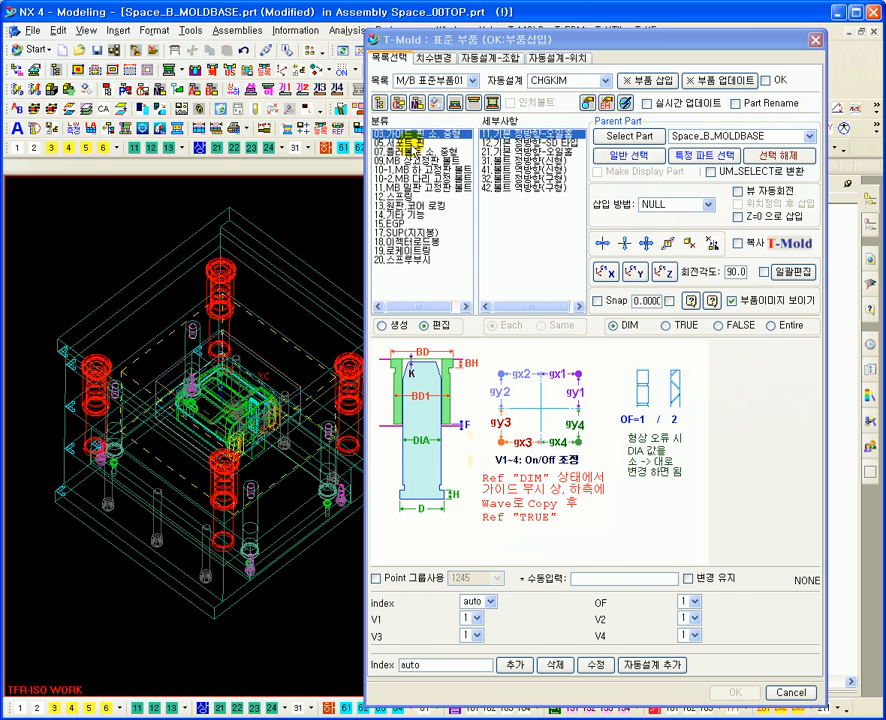
click(416, 144)
drag(553, 7, 573, 65)
click(668, 103)
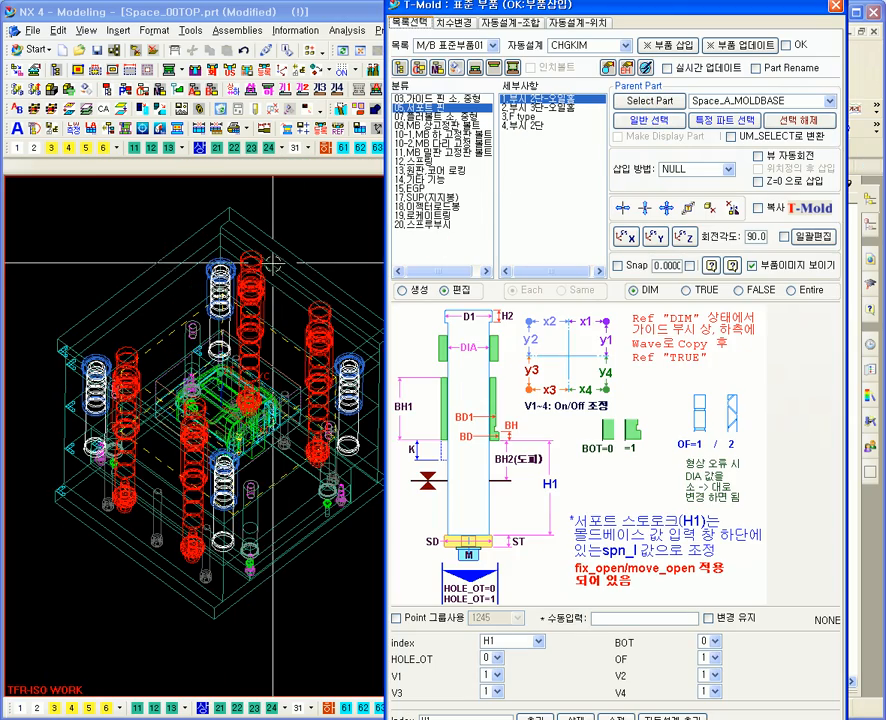
mouse_move(272, 263)
middle_down()
mouse_move(282, 325)
mouse_move(293, 275)
mouse_move(286, 254)
middle_up()
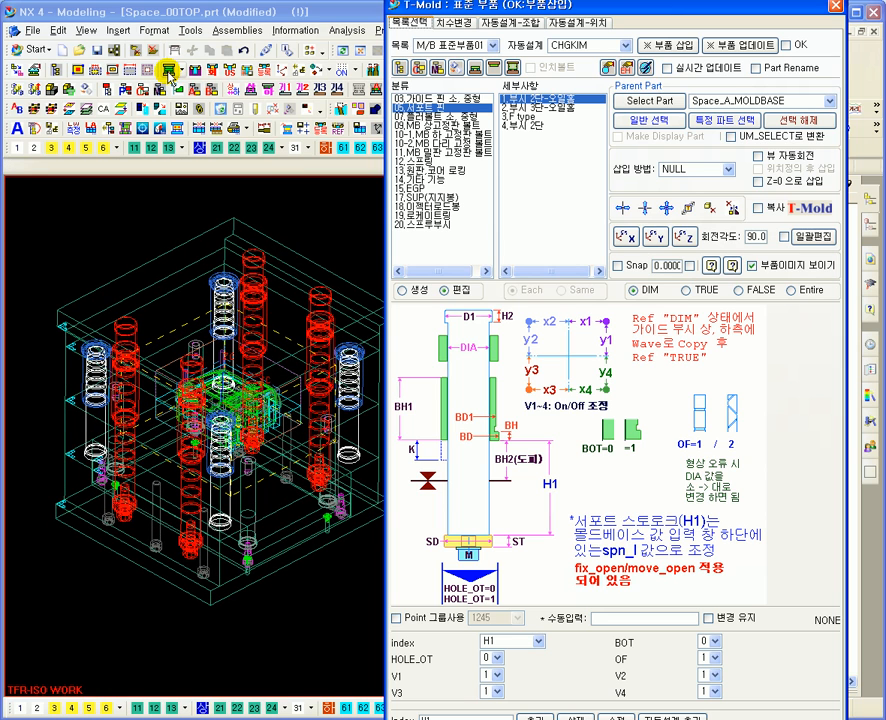
Review the moldbase parameters, including the SPN_TYPE pin arrangement, and leave them without applying changes
click(170, 72)
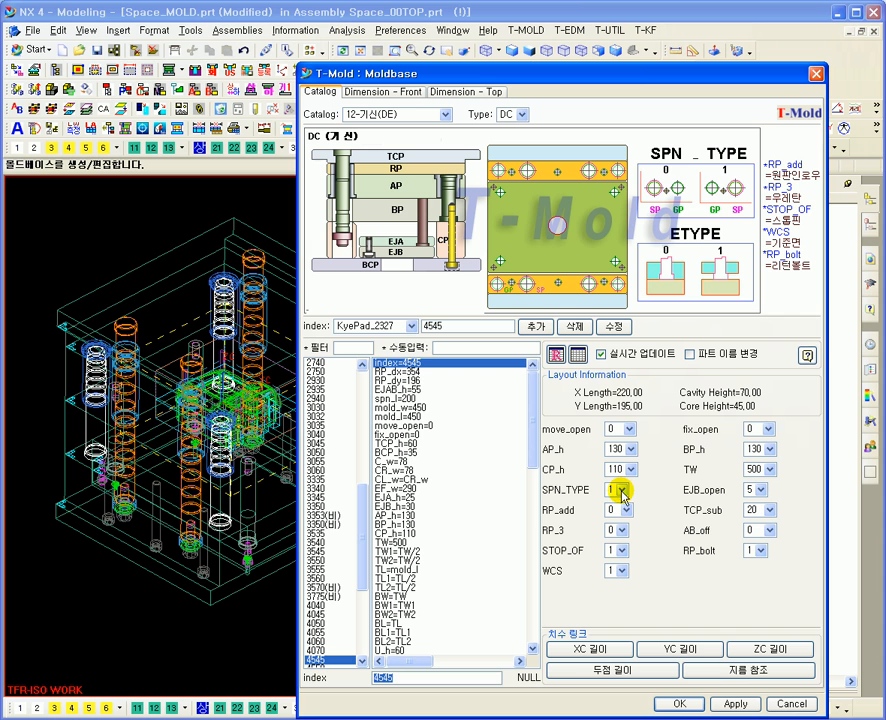
click(791, 703)
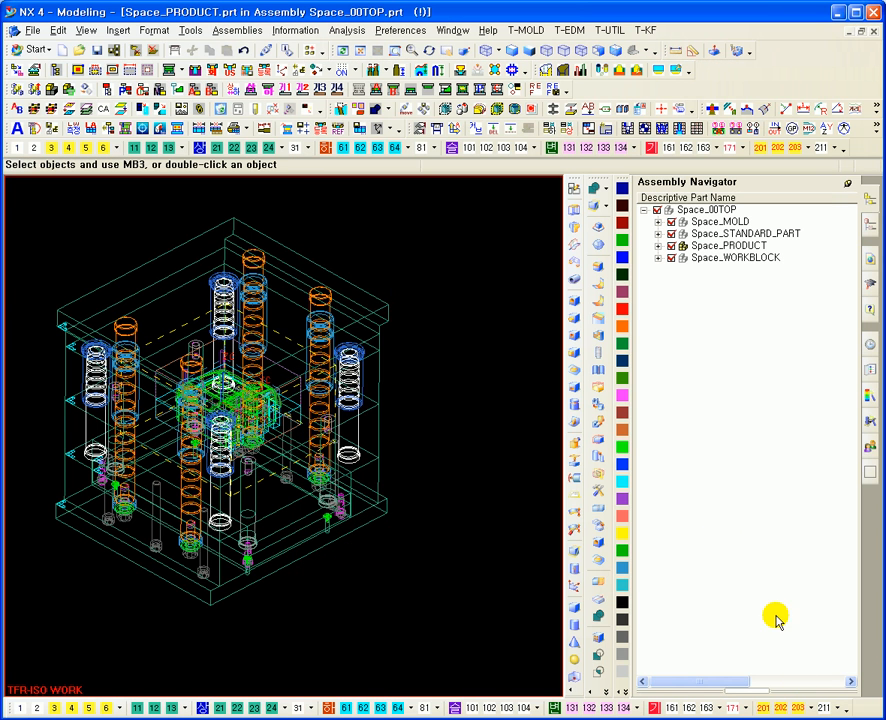
shift+middle_drag(349, 228, 360, 245)
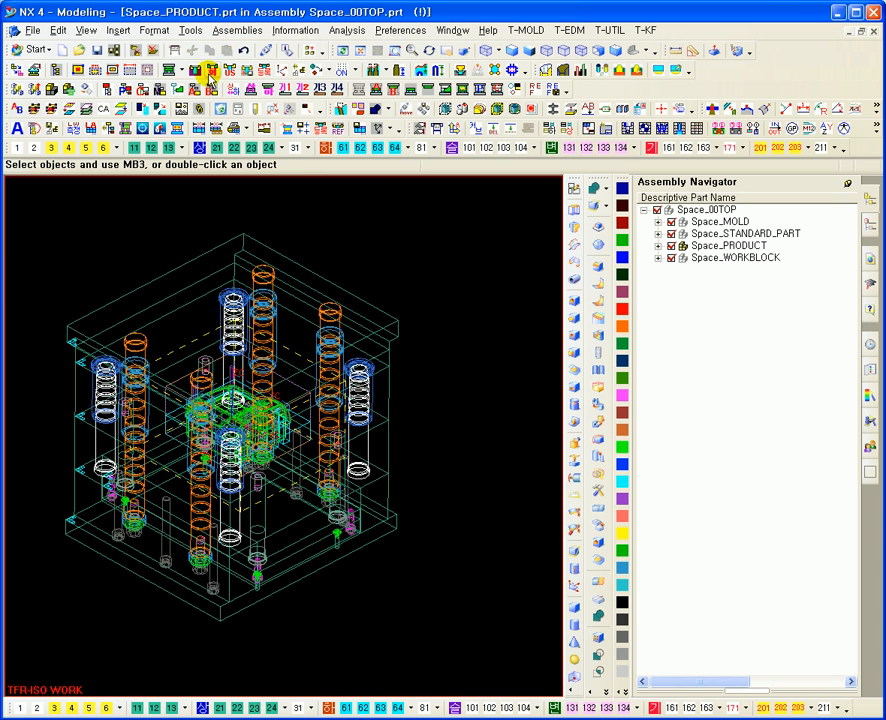
Select an inserted guide pin in the model for standard-part editing and open its dimension expressions
click(197, 74)
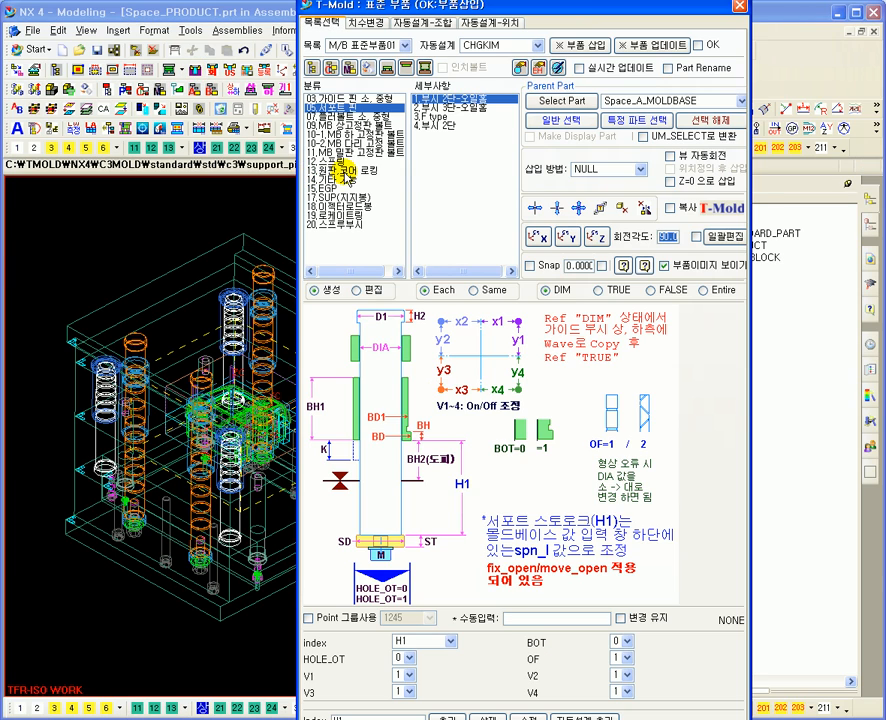
middle_drag(222, 279, 197, 258)
click(359, 9)
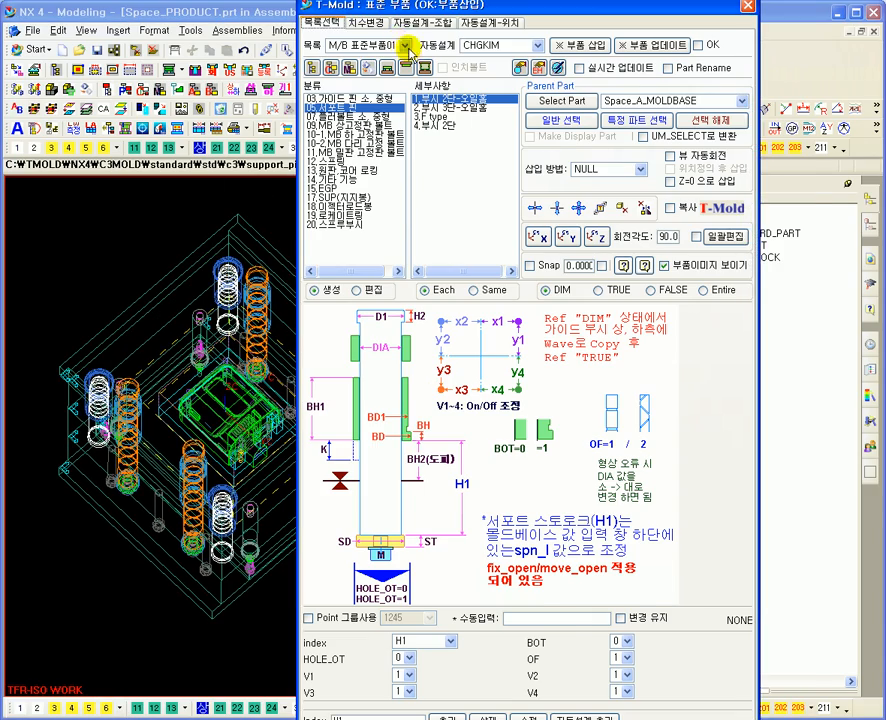
drag(407, 48, 411, 60)
middle_drag(251, 411, 263, 367)
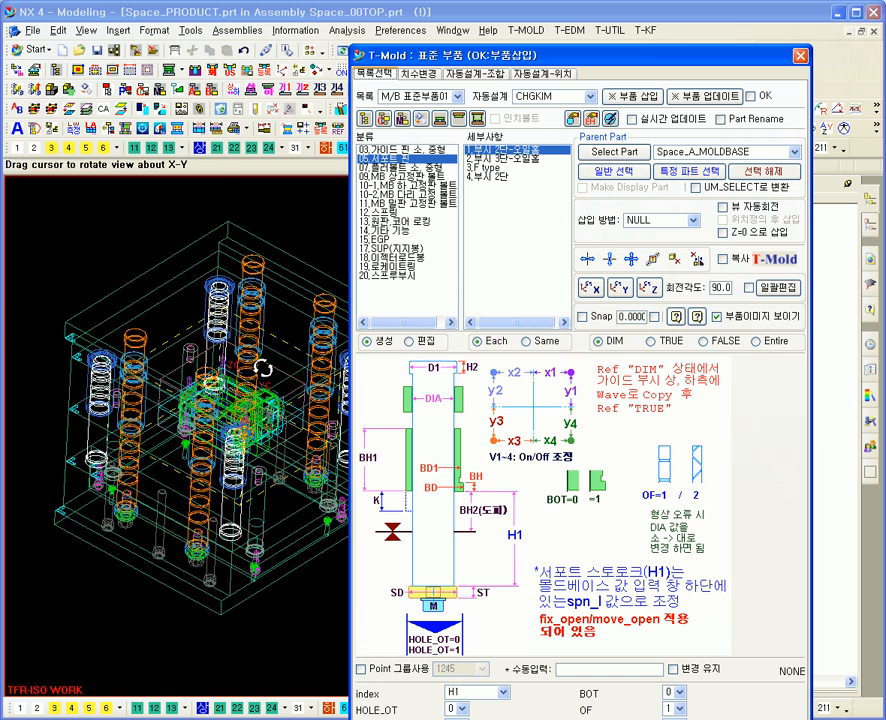
click(249, 362)
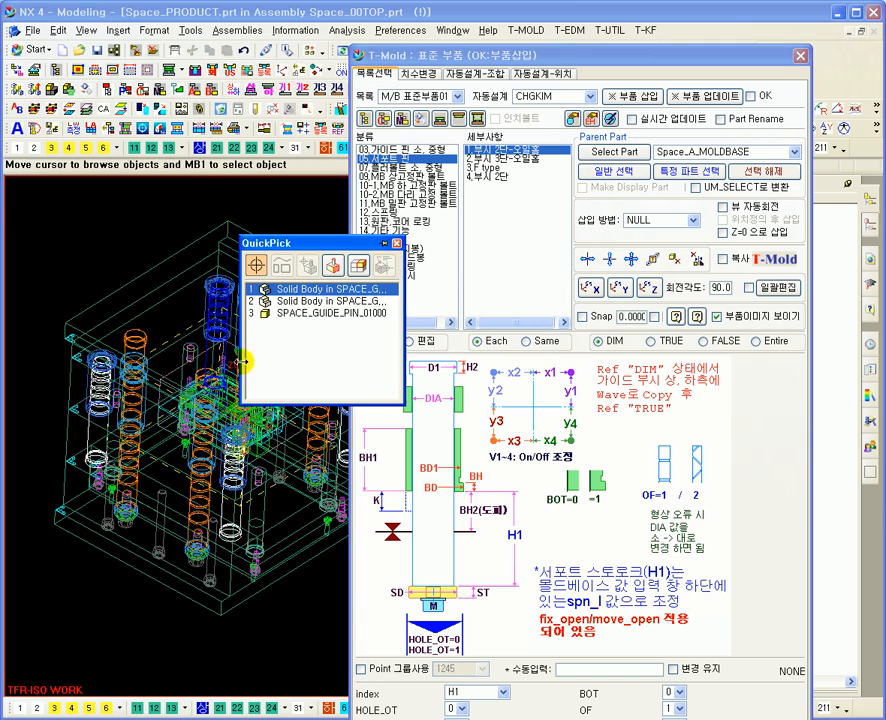
click(267, 301)
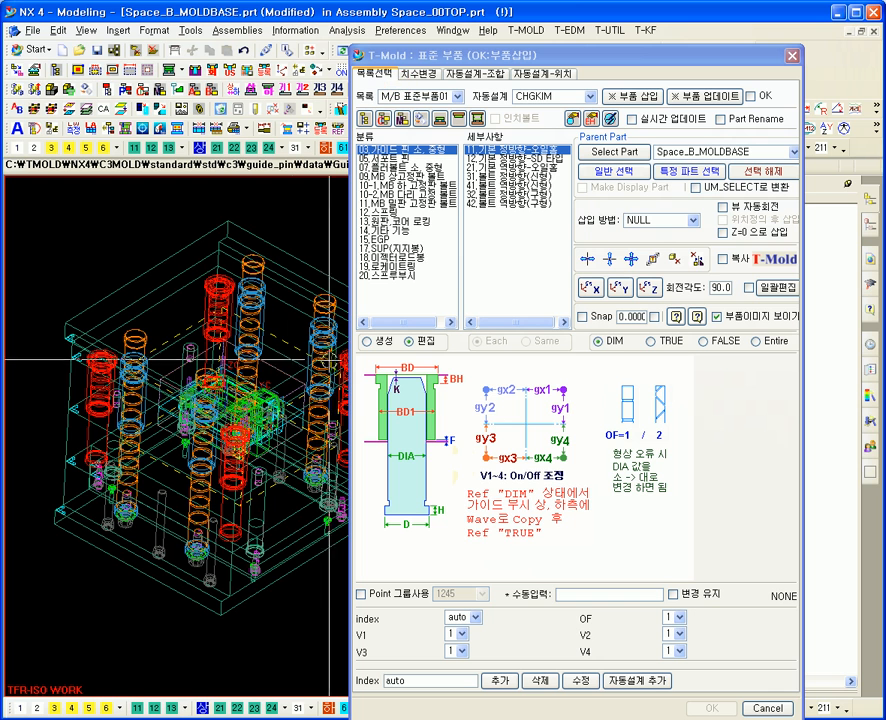
click(425, 75)
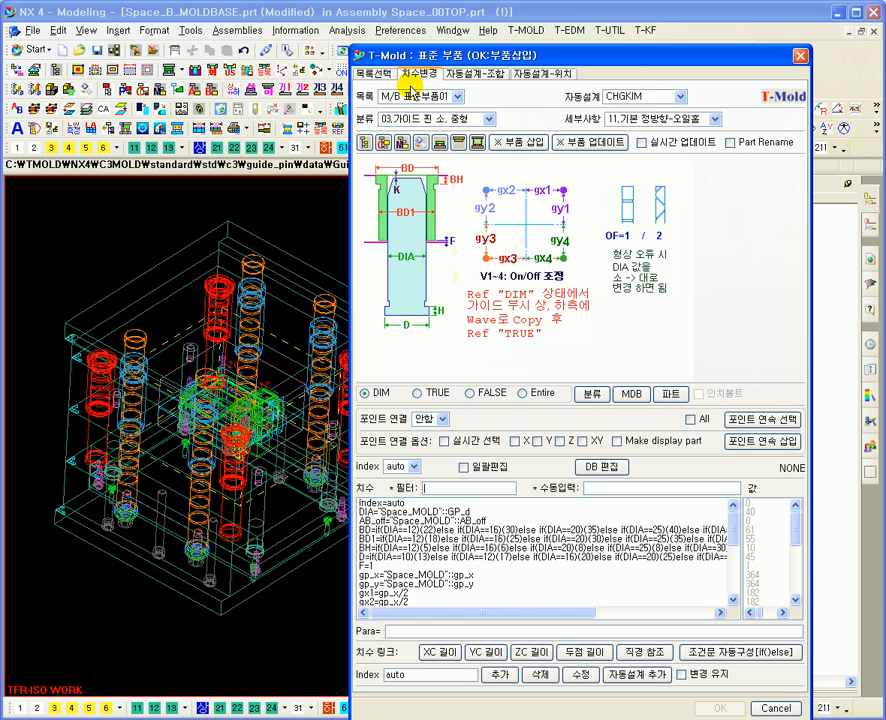
Filter the guide pin's dimension expressions by h to locate the H head-height expression
drag(445, 55, 438, 40)
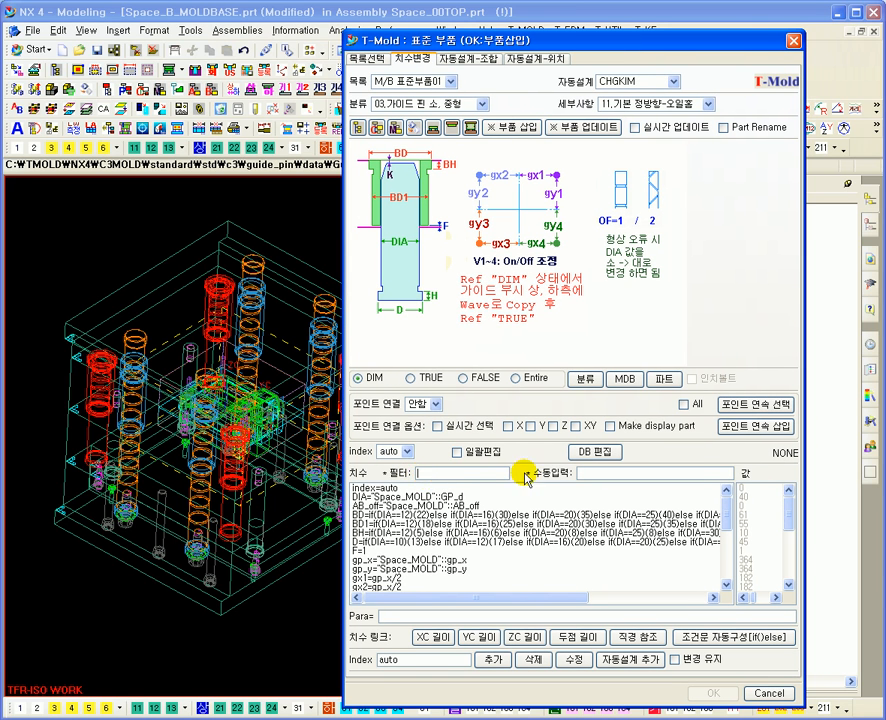
click(431, 473)
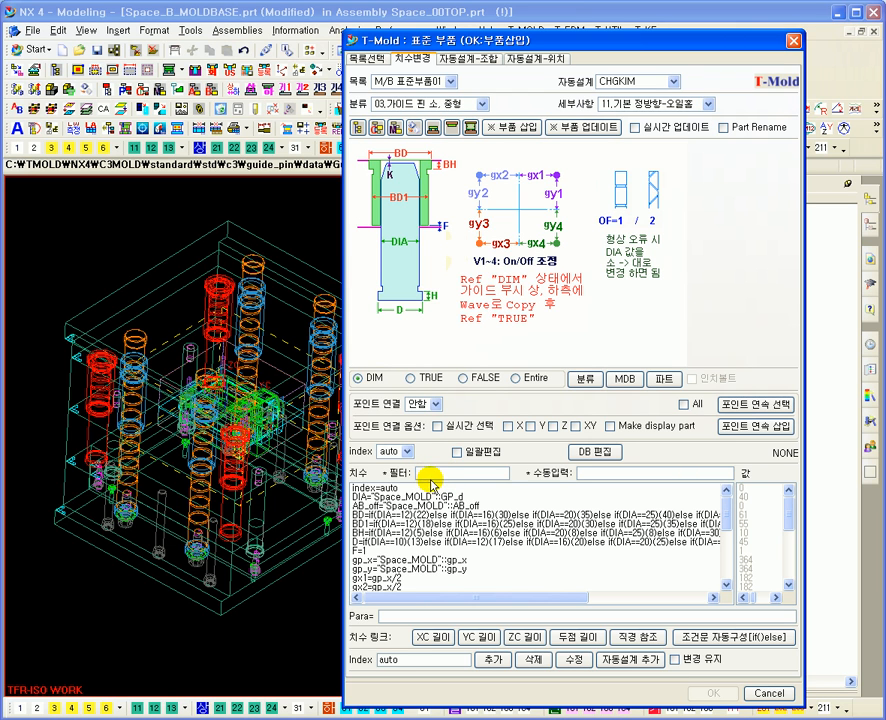
text(h)
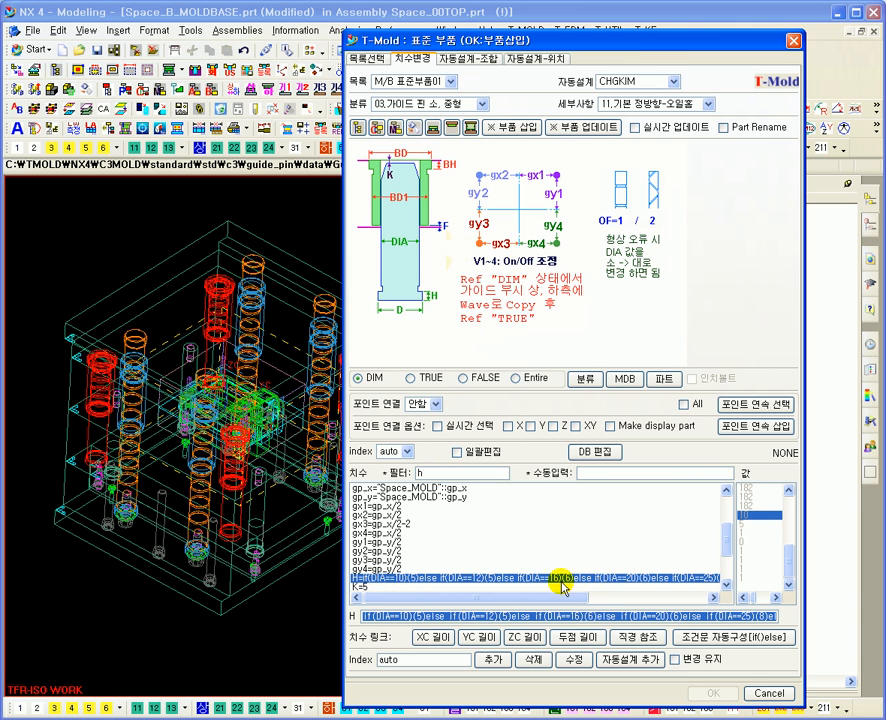
Filter the dimension expressions by f and set the guide pin's F value to 3
click(425, 473)
text(fl)
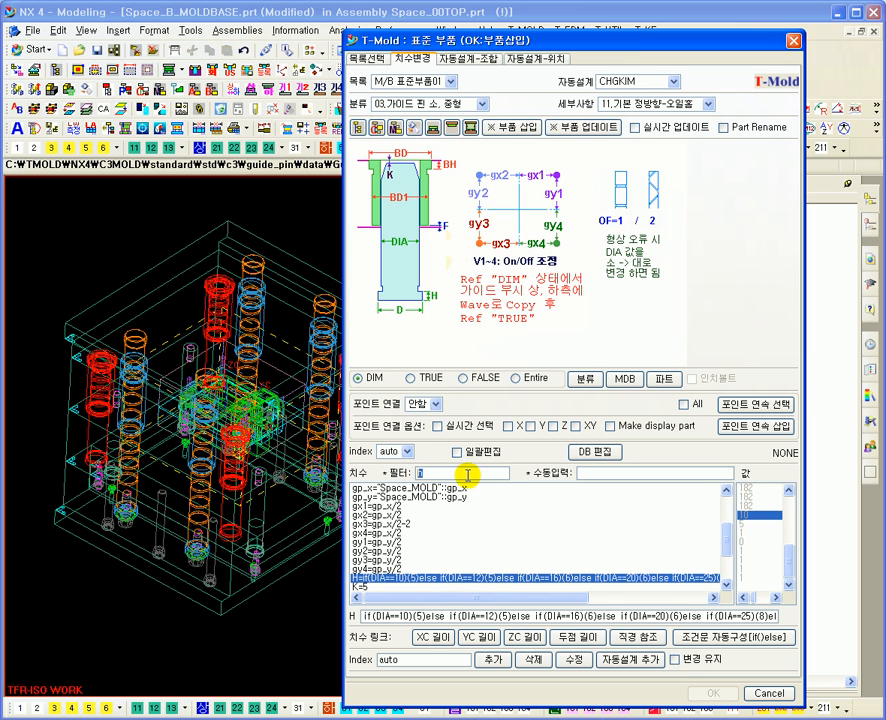
key(BackSpace)
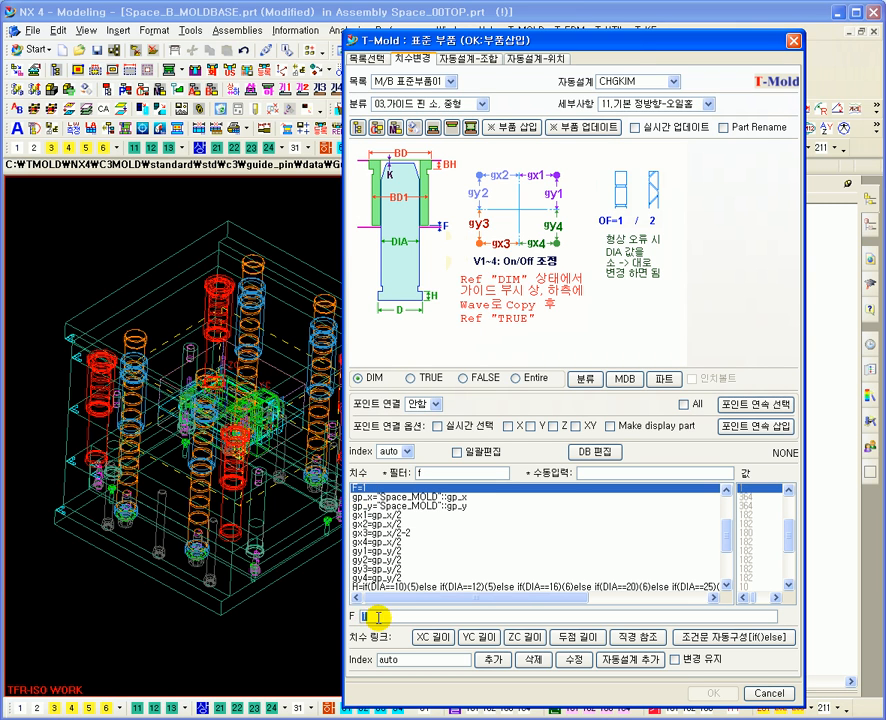
key(Return)
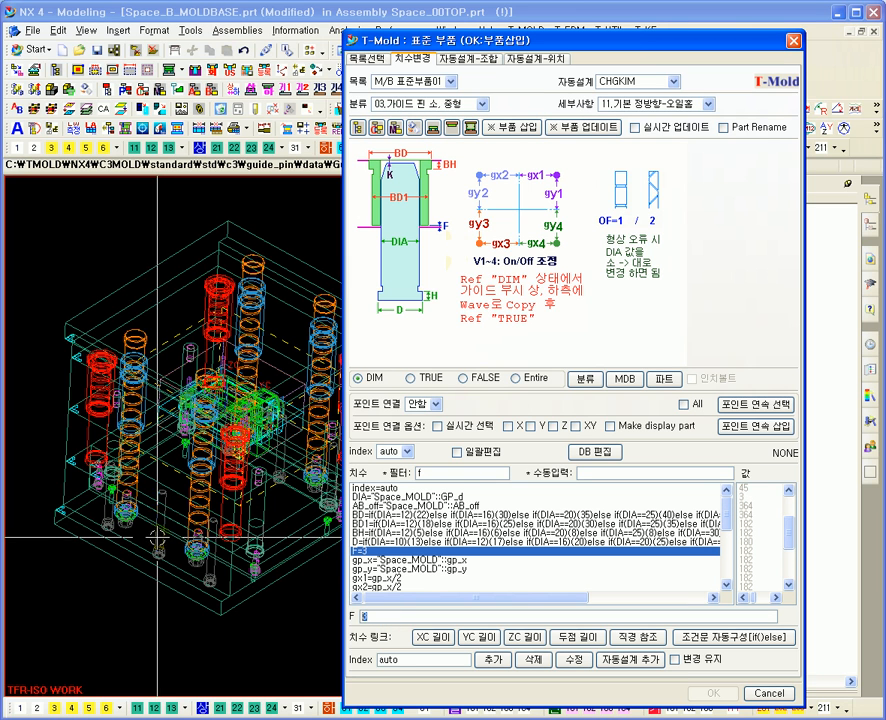
Set the guide pin's F value to 5 while viewing the lower end of its bush from the side
key(F8)
ctrl+middle_drag(96, 382, 172, 537)
click(357, 549)
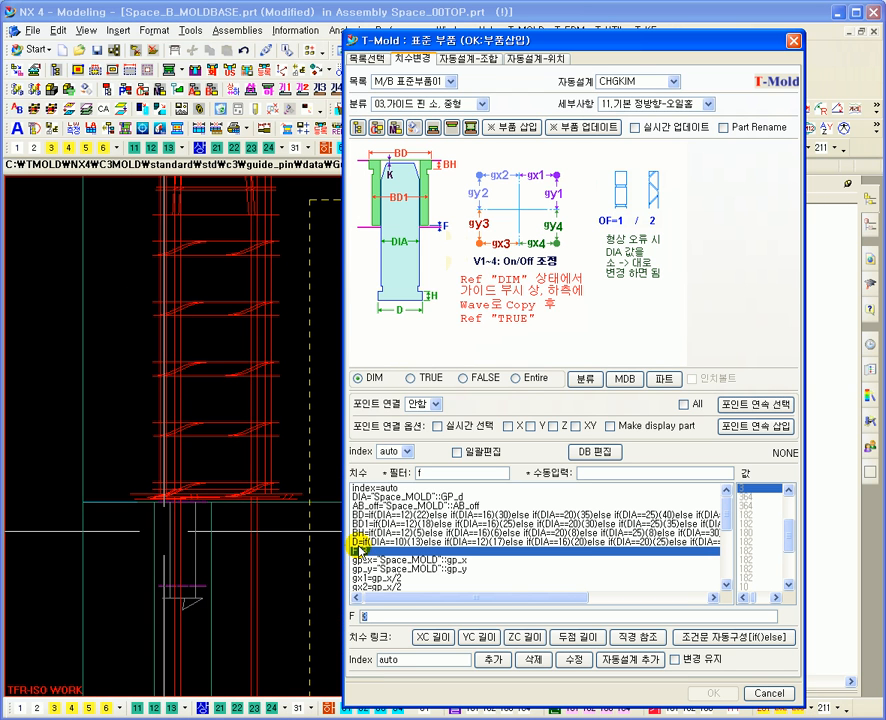
key(Return)
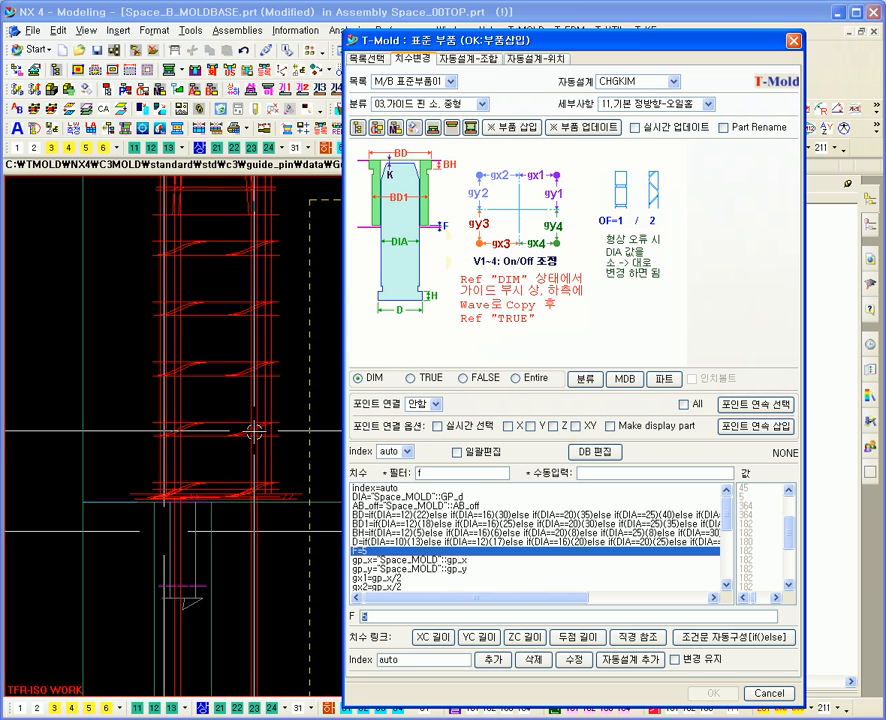
Turn on real-time updating, try an F value of 1 for the guide pin, and set F to 3
click(636, 128)
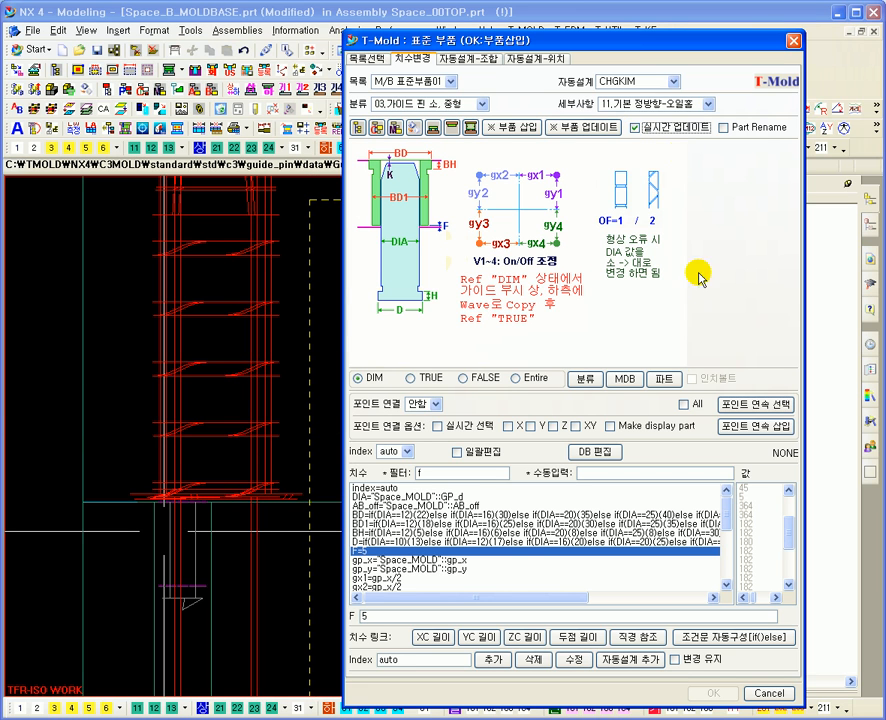
click(408, 552)
key(Return)
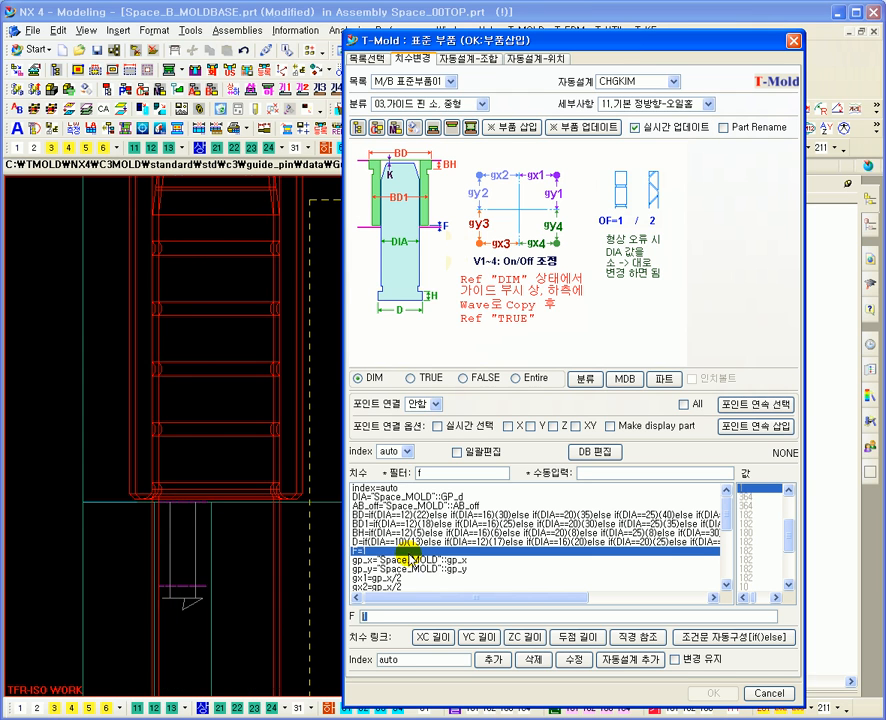
scroll(109, 480, up, 4)
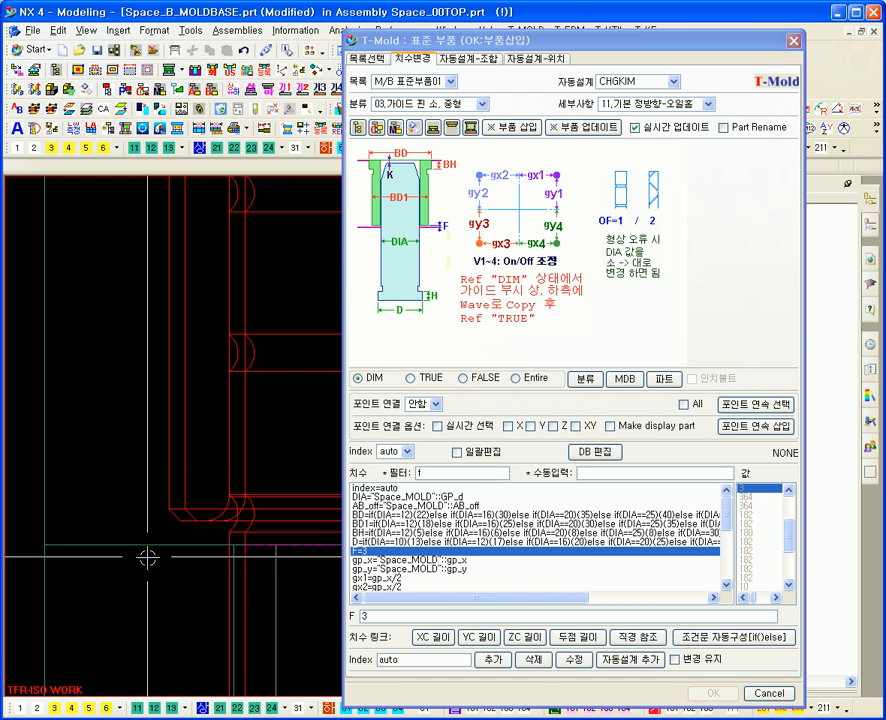
scroll(147, 558, down, 2)
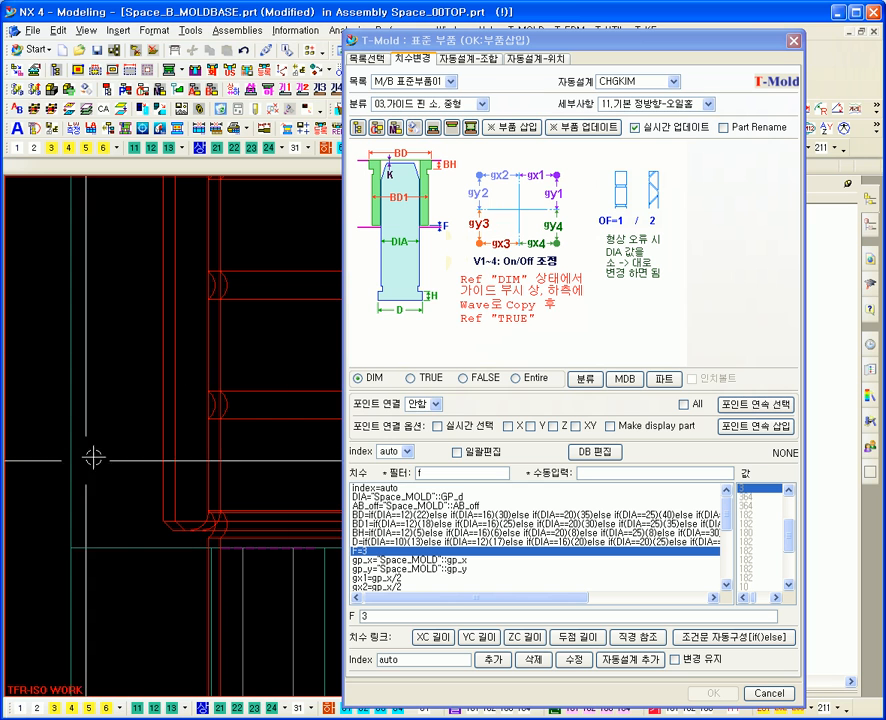
Try gp_x/2+10 and 150 as the gx1 position of the guide pin in the positive X, positive Y corner
scroll(71, 469, down, 2)
scroll(160, 400, down, 3)
scroll(155, 393, down, 2)
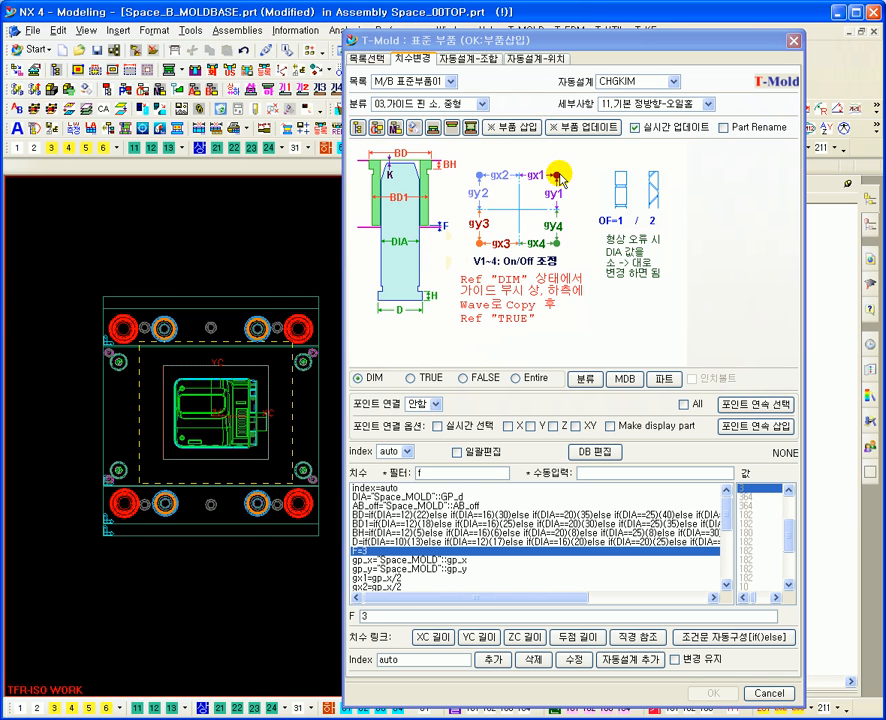
click(492, 168)
click(519, 177)
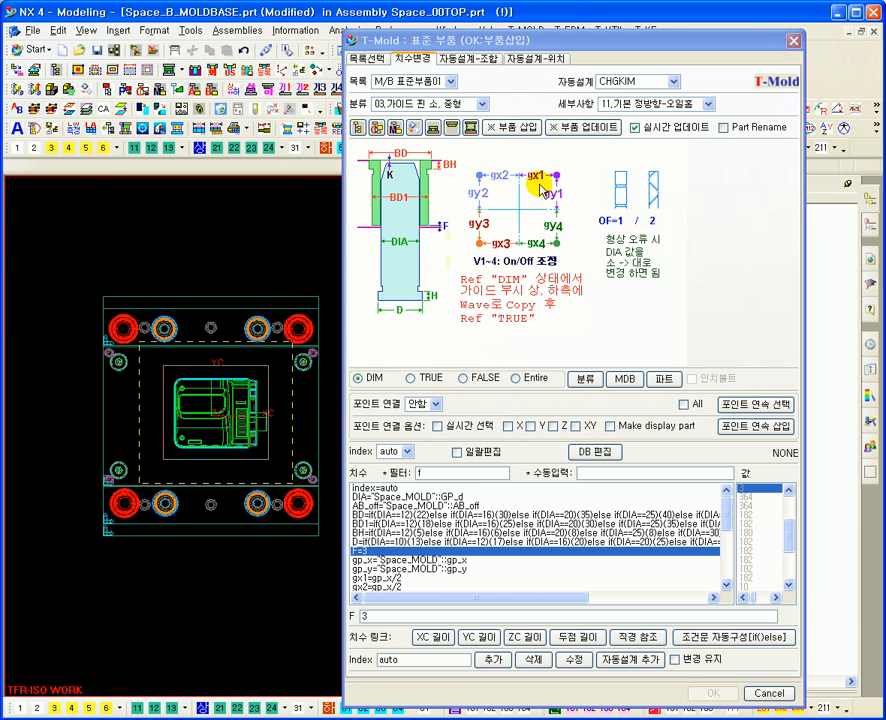
double_click(420, 472)
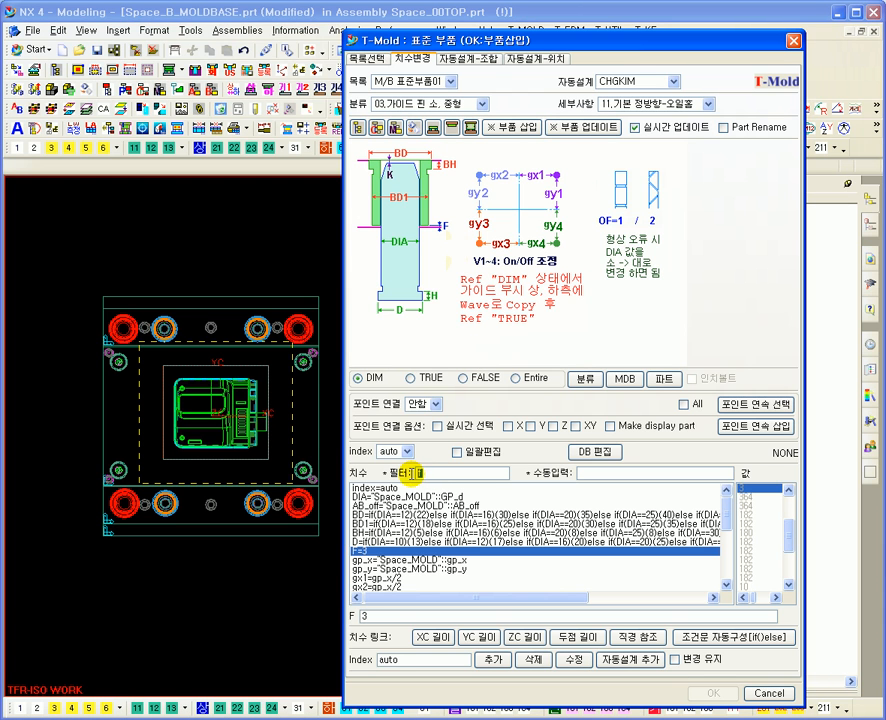
click(400, 579)
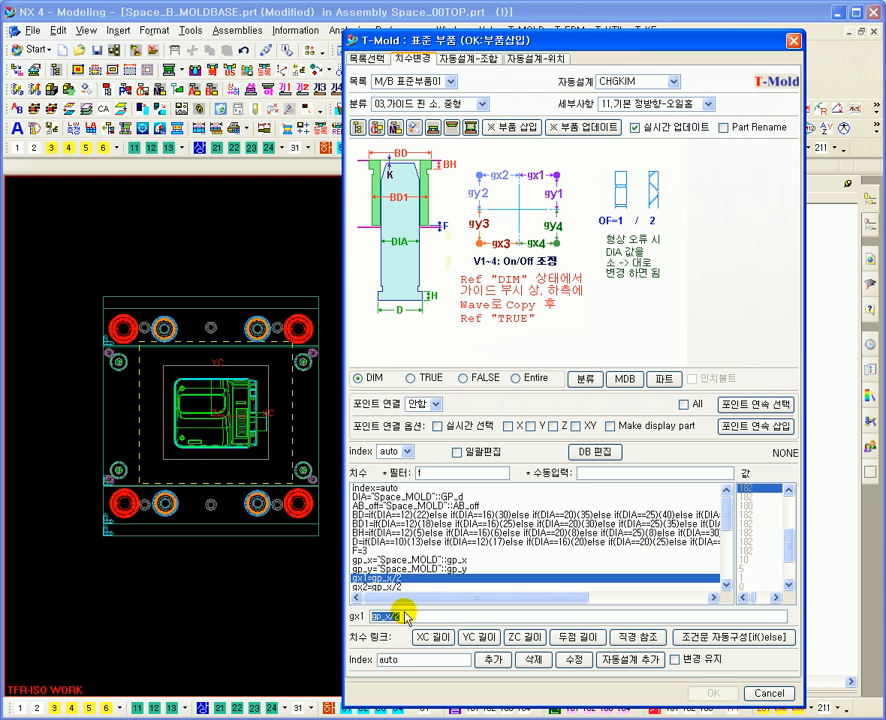
scroll(314, 327, down, 3)
scroll(314, 327, down, 2)
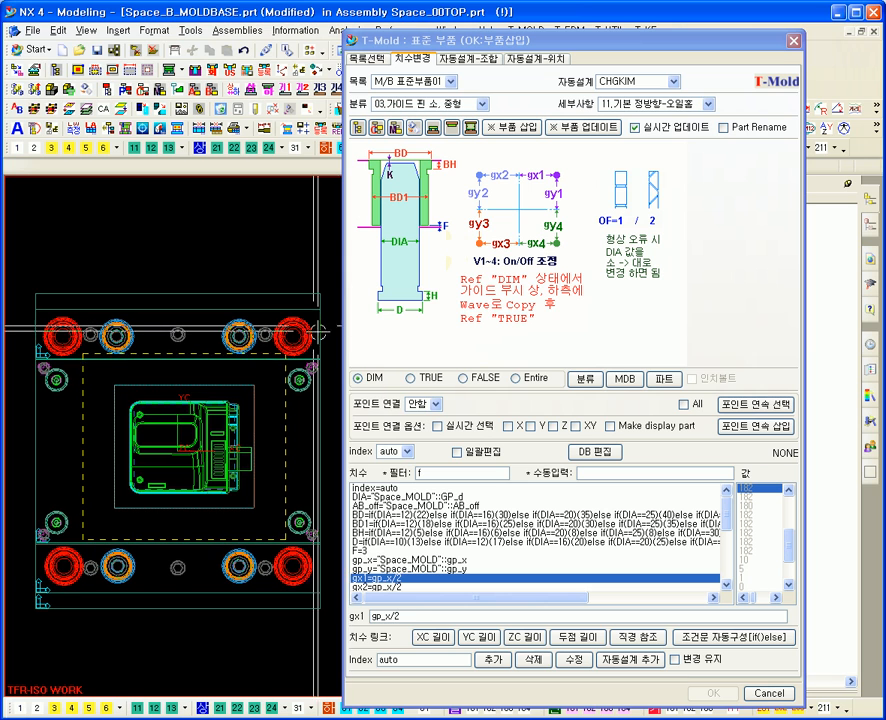
double_click(410, 617)
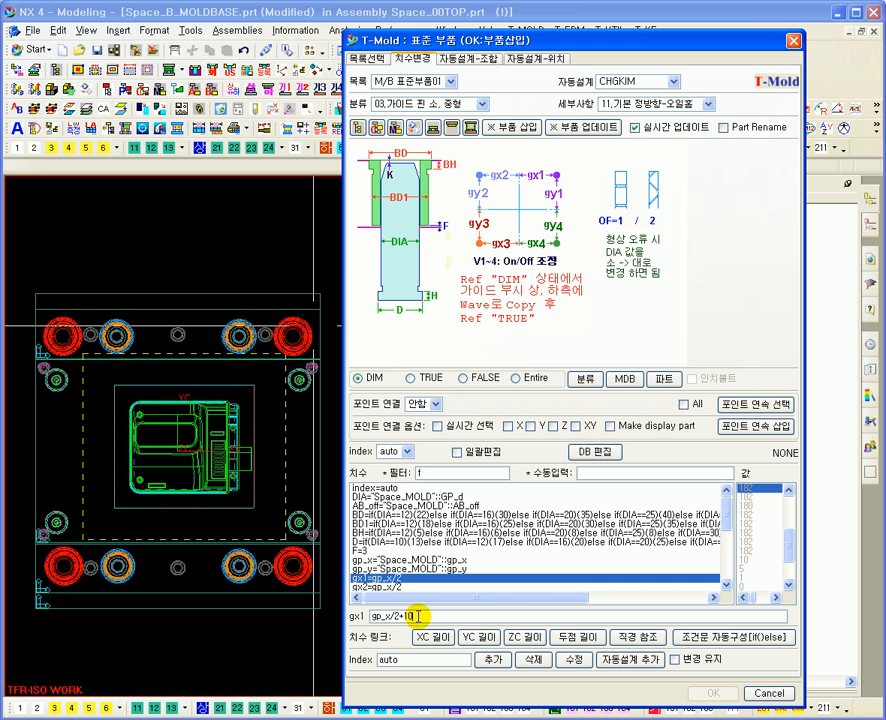
drag(421, 615, 381, 617)
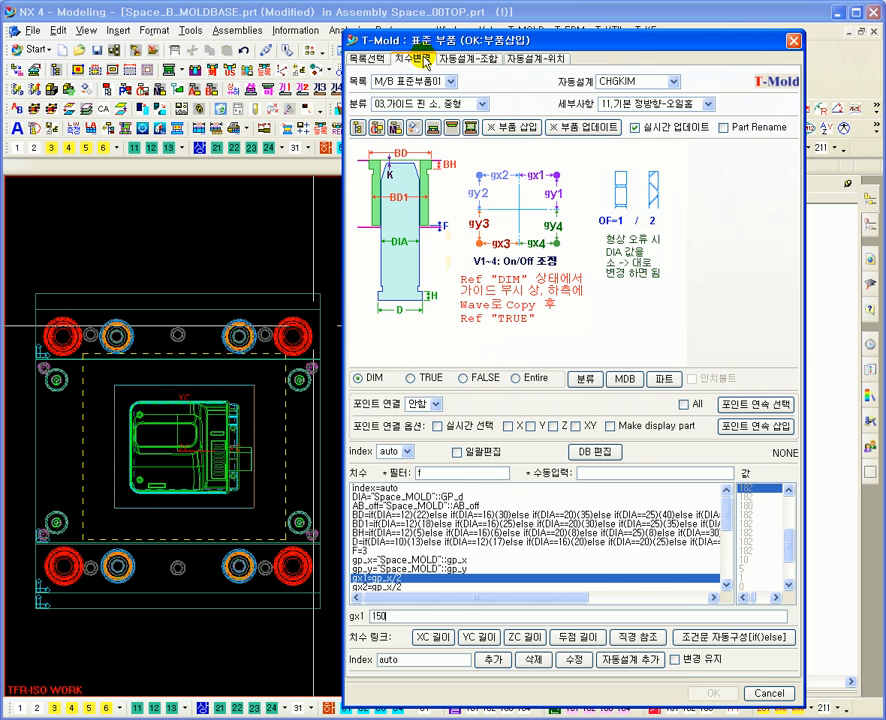
Insert the 1-3,PBA(XY값) puller bolts from 07.풀러볼트 소, 중형 with index 16 into Space_A_MOLDBASE
click(368, 59)
mouse_move(152, 539)
shift+middle_down()
mouse_move(180, 497)
mouse_move(188, 461)
mouse_move(163, 495)
shift+middle_up()
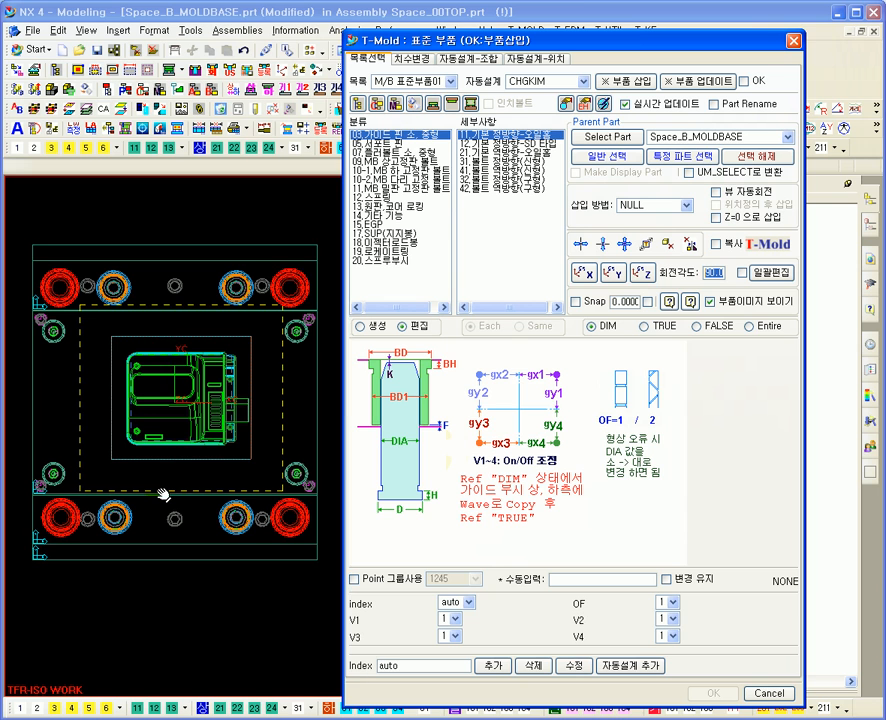
click(390, 143)
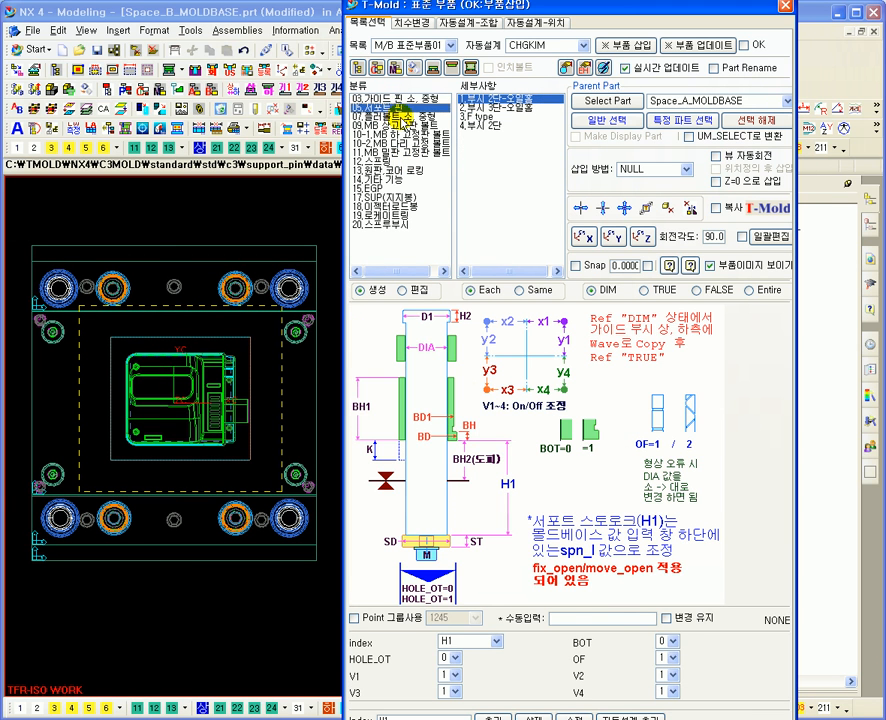
click(403, 117)
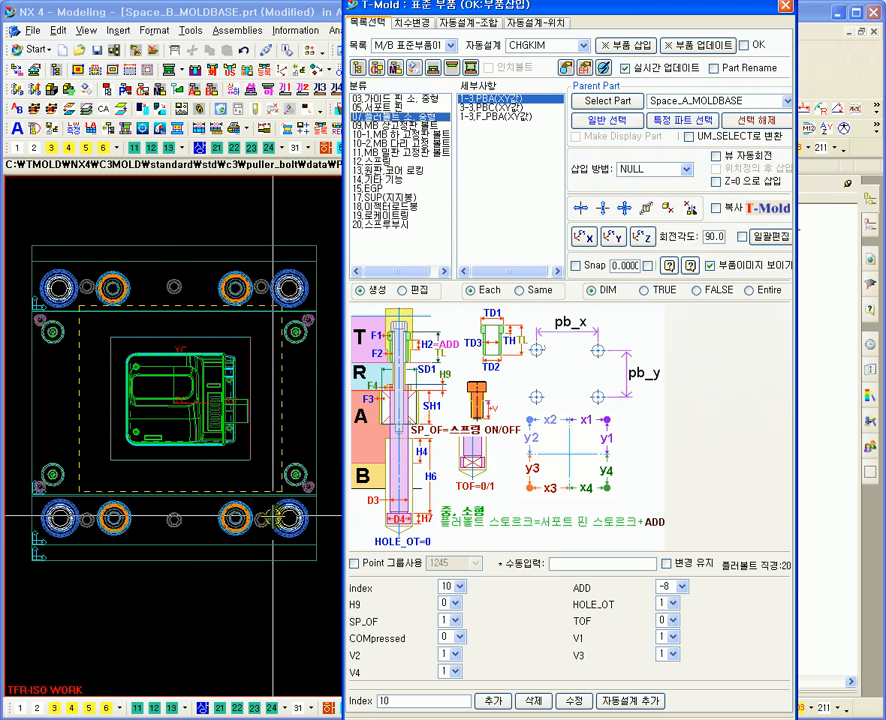
key(Home)
shift+middle_drag(251, 463, 214, 466)
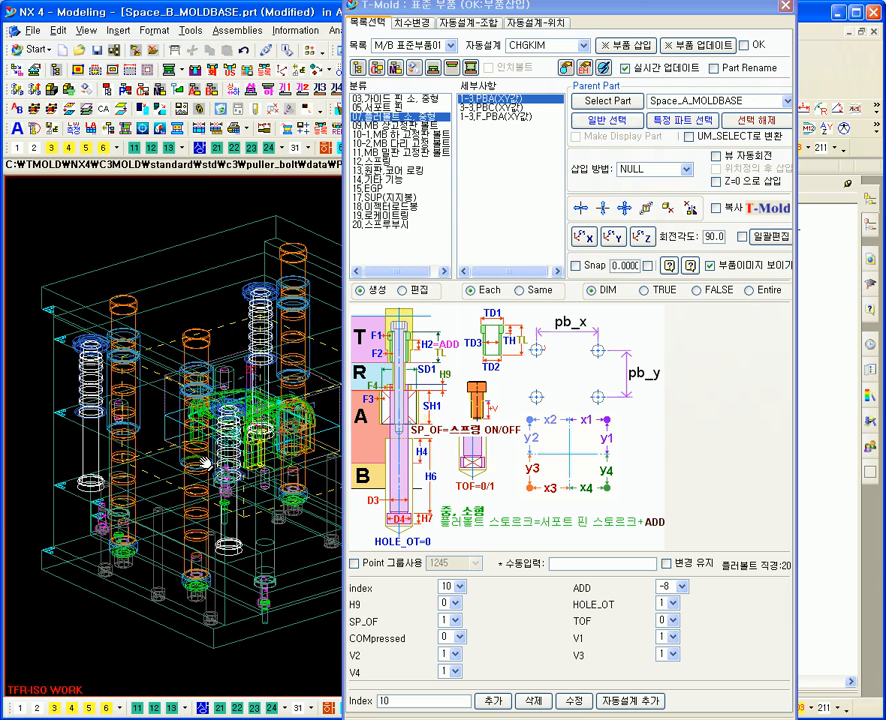
drag(609, 18, 659, 22)
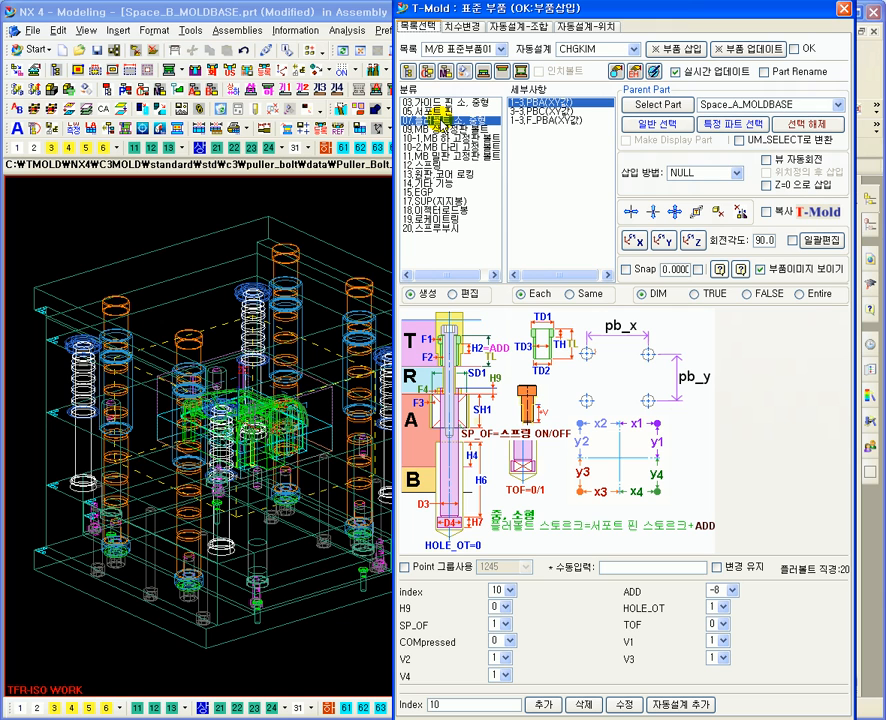
click(511, 591)
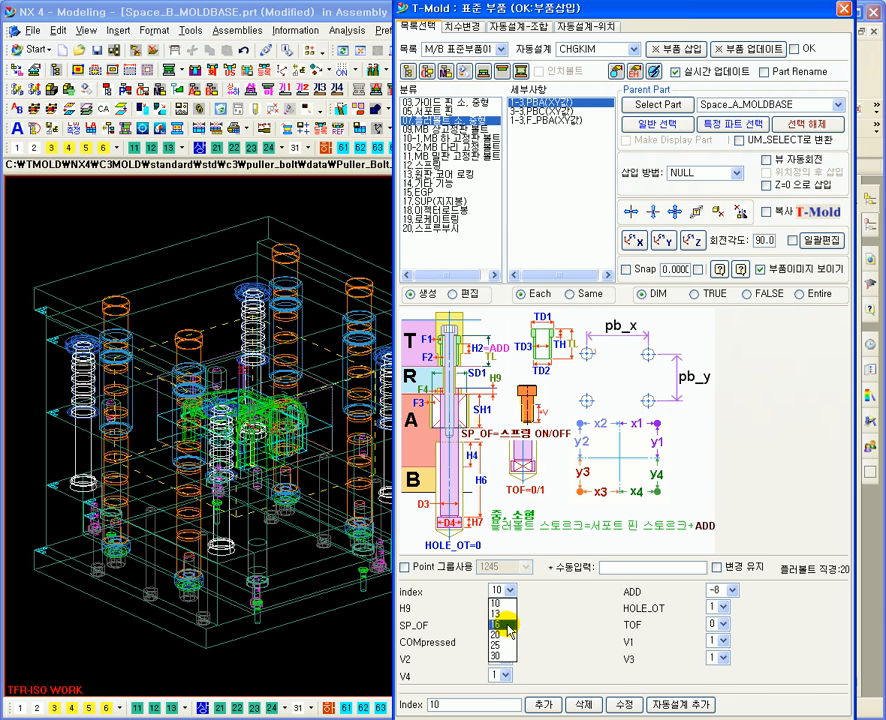
click(500, 624)
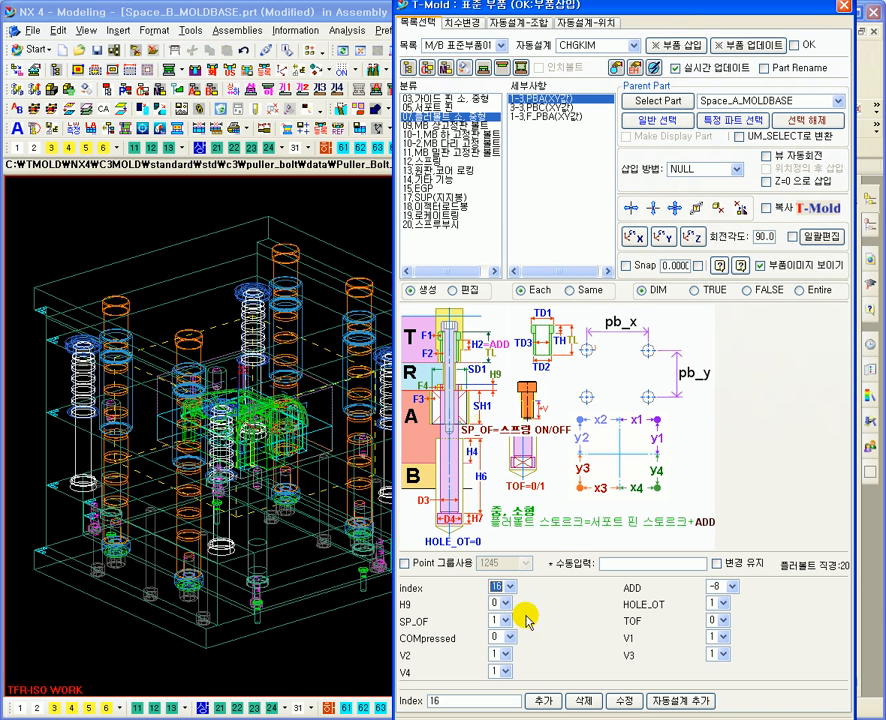
click(672, 46)
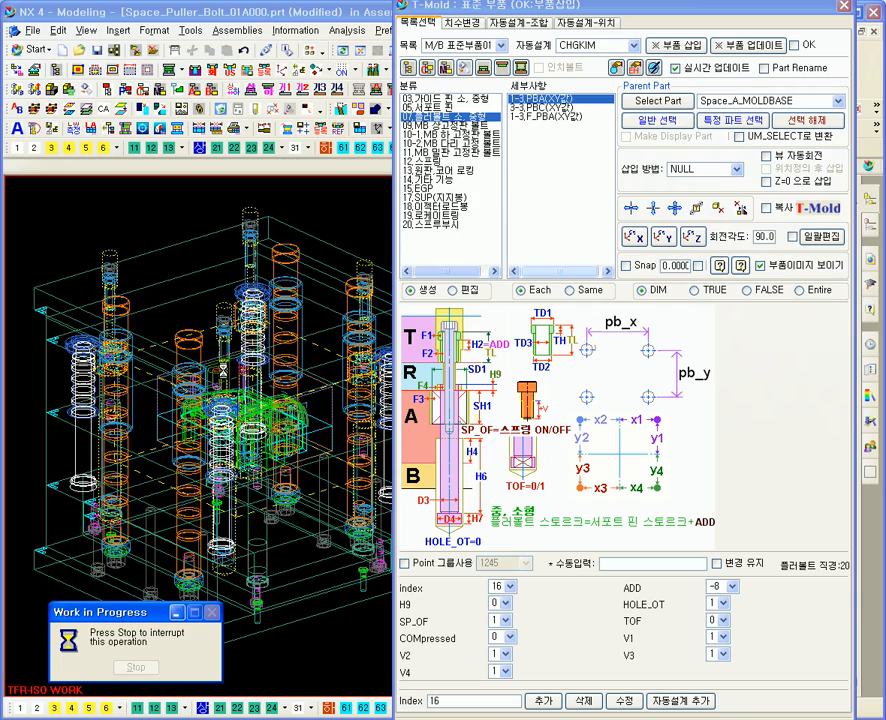
Insert the 상고정 자동 신형 bolts from 09.MB 상고정판 볼트 with index AUTO into Space_A_BOLT_AP
middle_drag(282, 301, 282, 425)
key(F8)
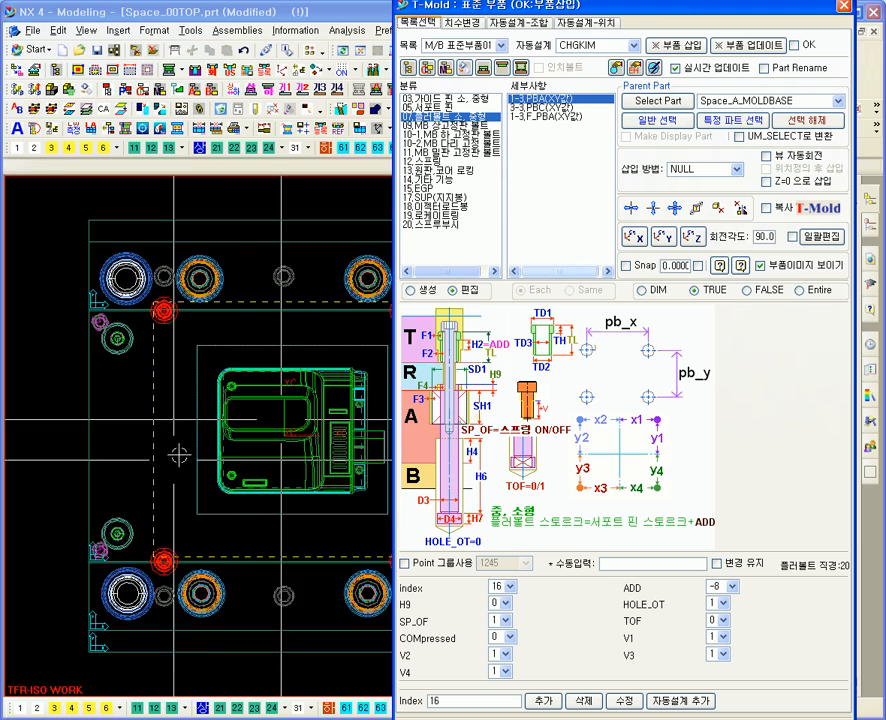
shift+middle_drag(211, 549, 173, 540)
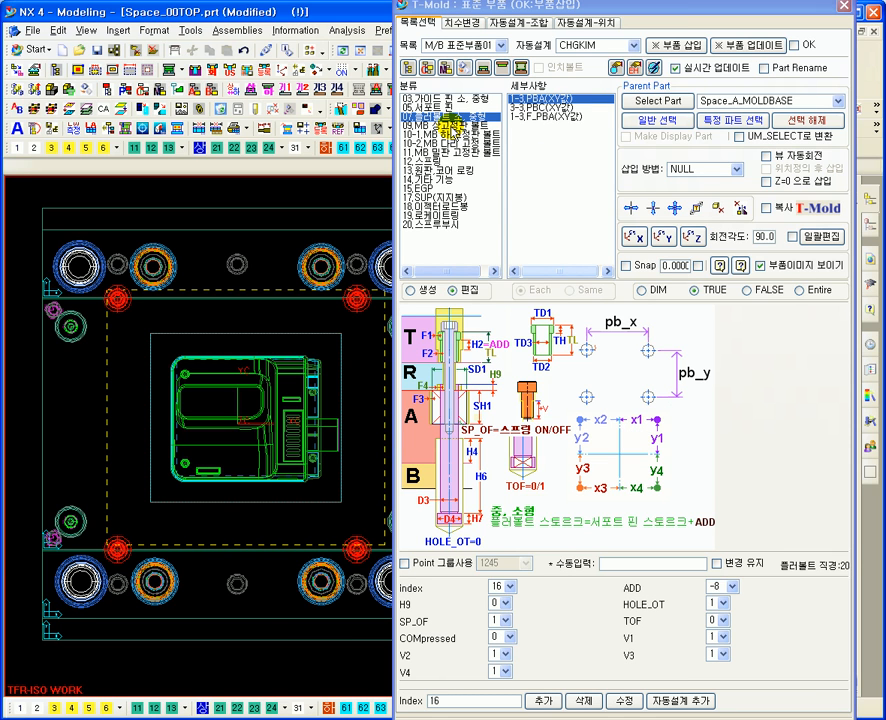
key(Home)
shift+middle_drag(300, 275, 270, 298)
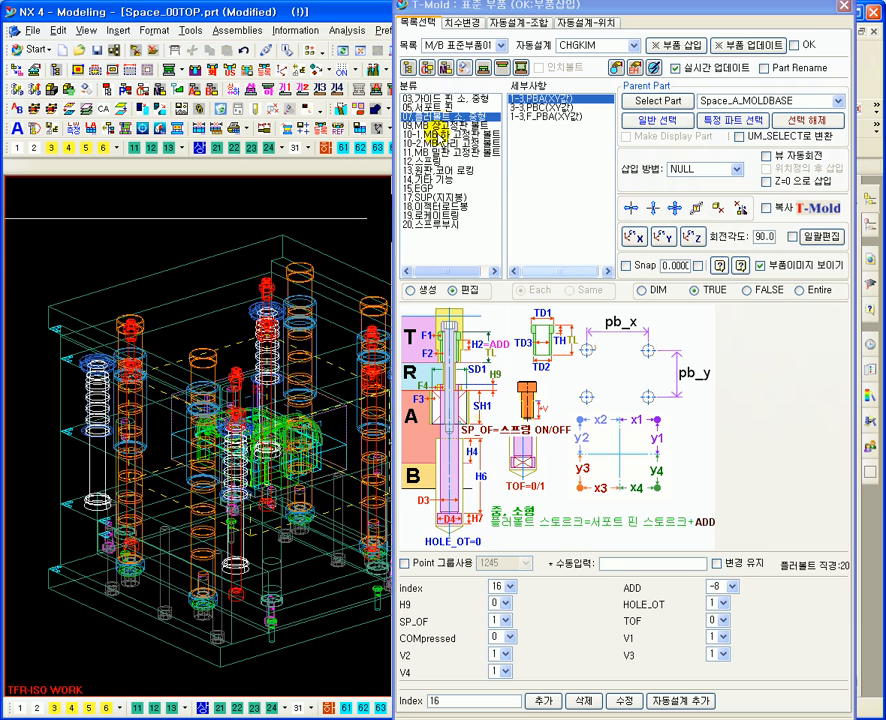
click(449, 127)
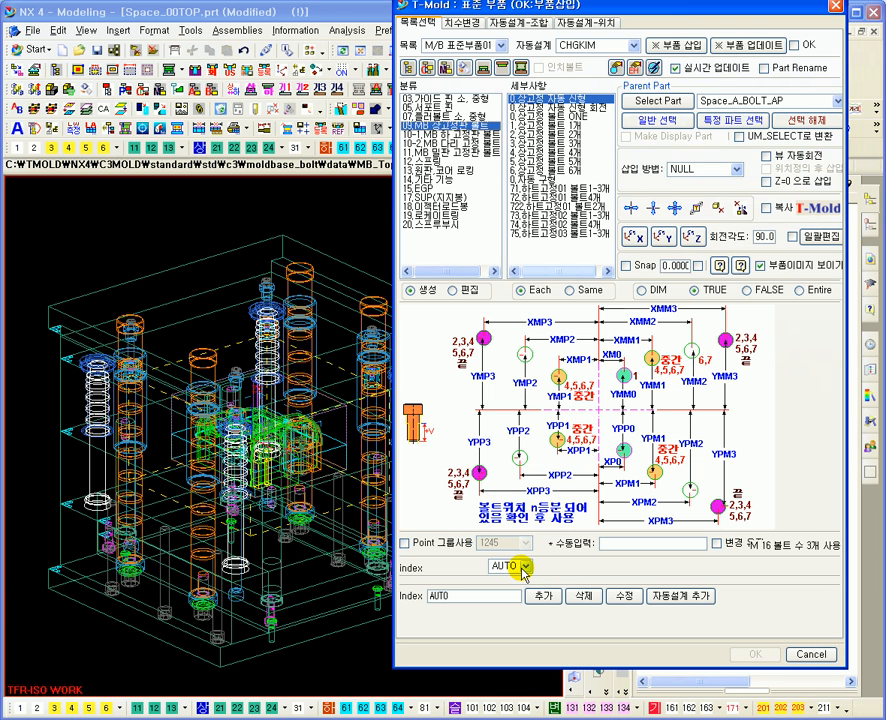
click(681, 45)
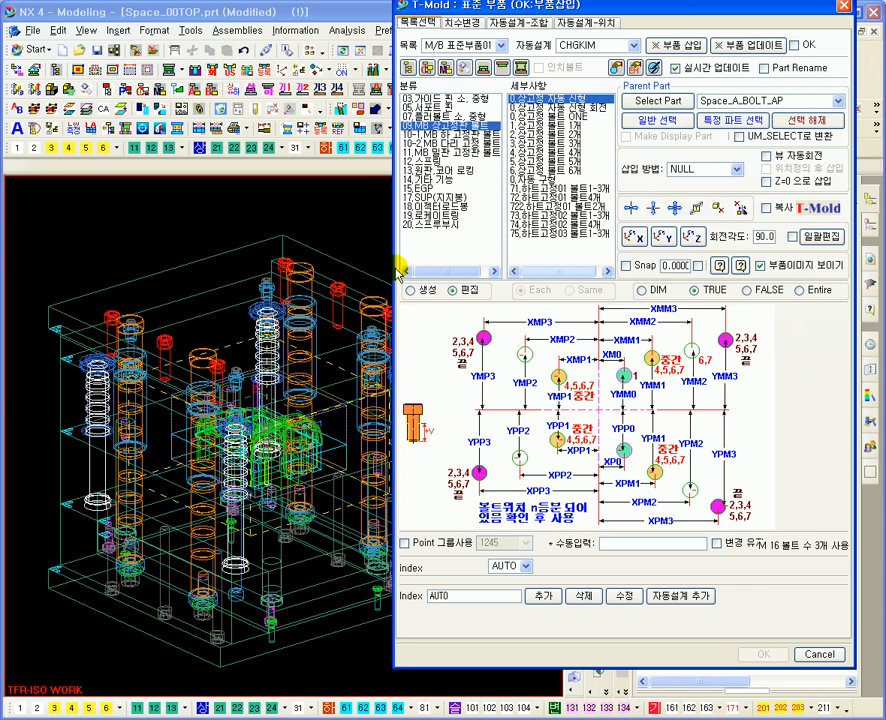
Delete the automatically placed upper clamp plate bolts from the mold base
ctrl+middle_drag(113, 306, 206, 392)
middle_drag(280, 396, 259, 192)
middle_drag(258, 368, 258, 378)
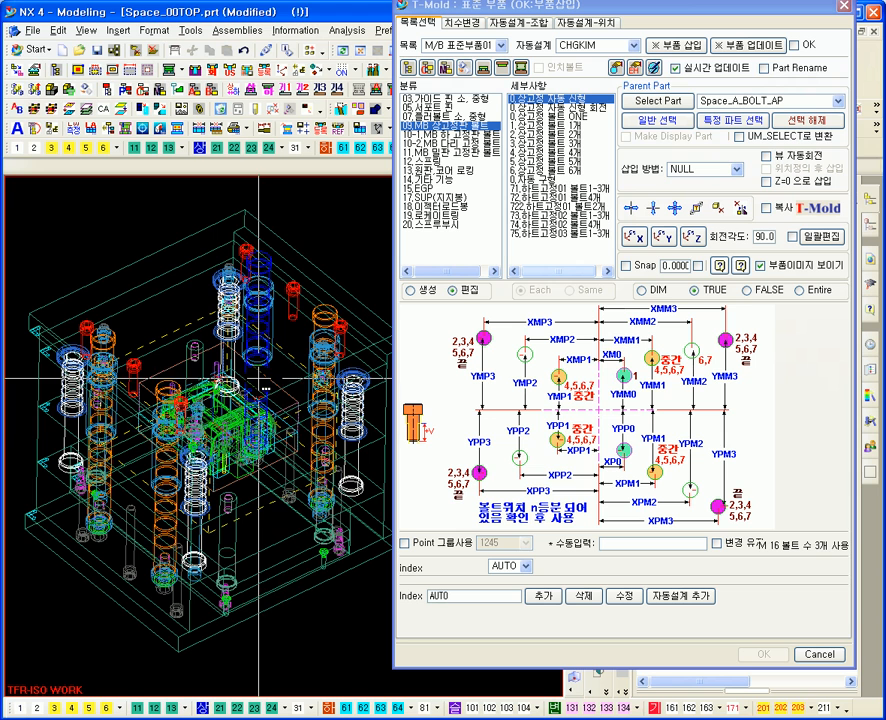
click(717, 208)
click(368, 398)
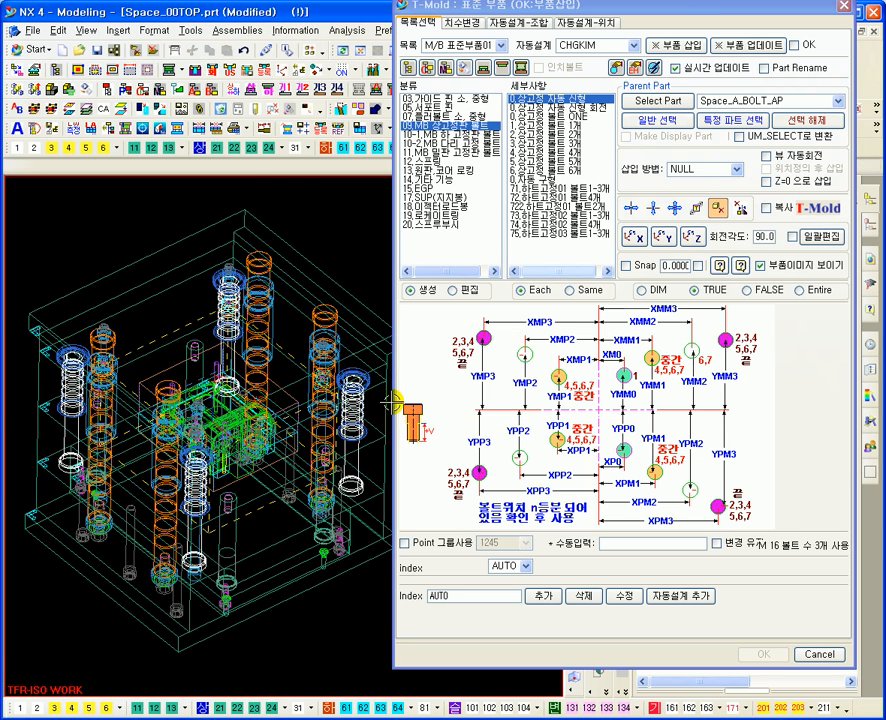
click(562, 116)
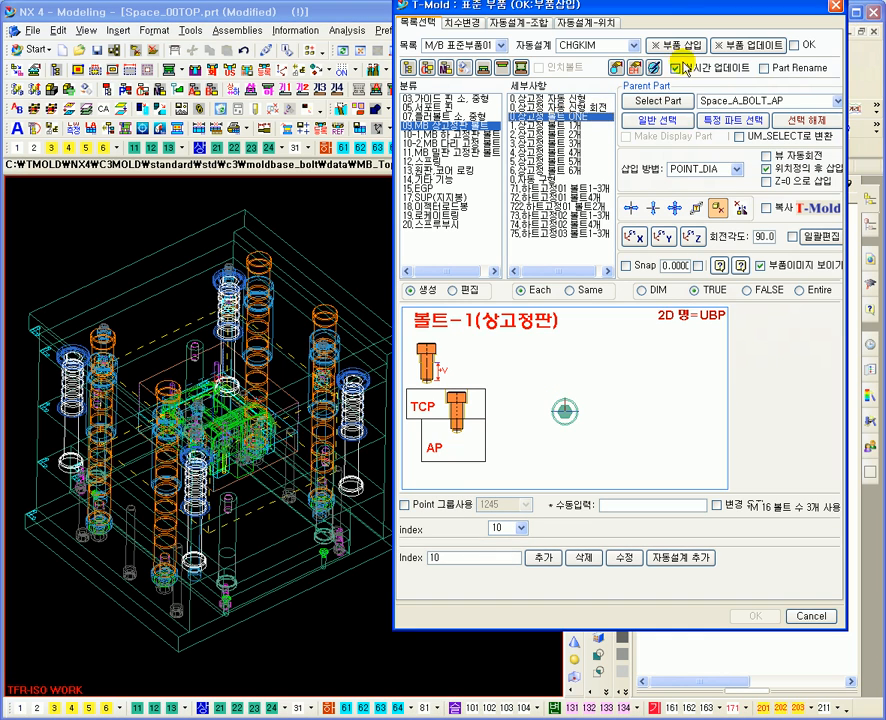
click(683, 52)
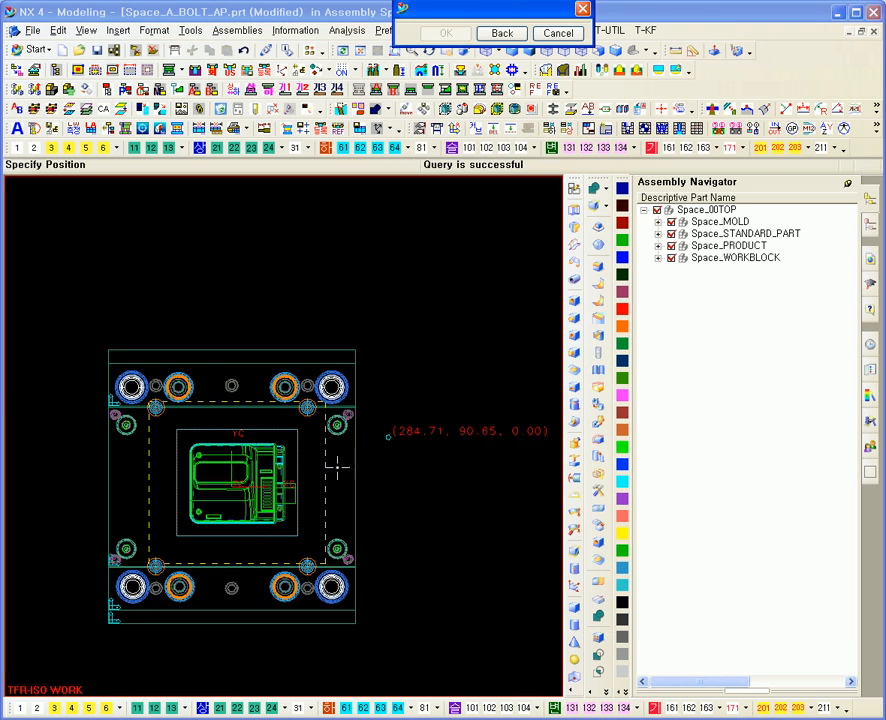
scroll(170, 459, up, 3)
scroll(160, 475, down, 3)
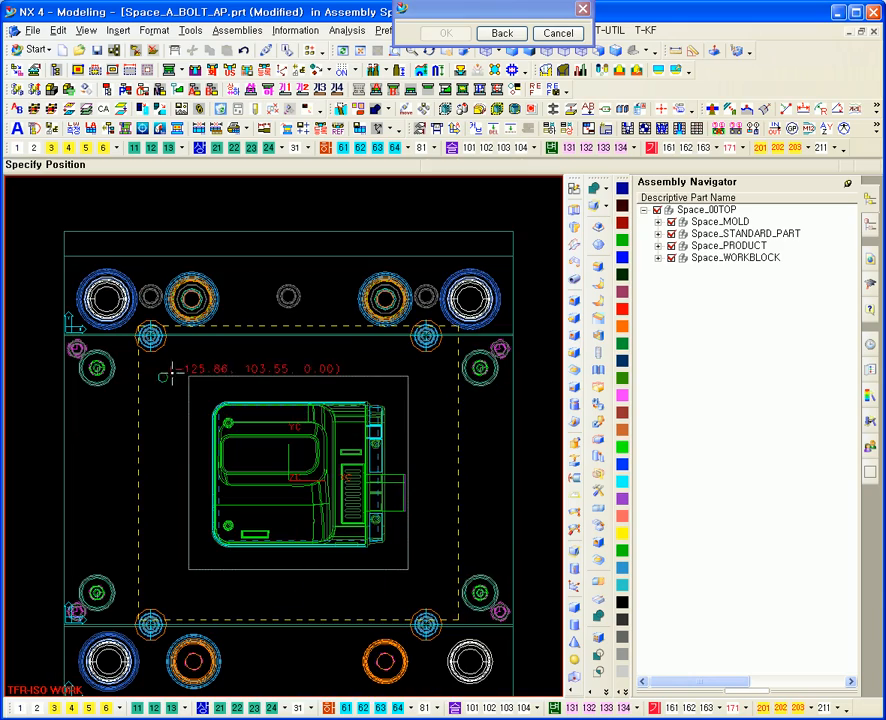
click(558, 33)
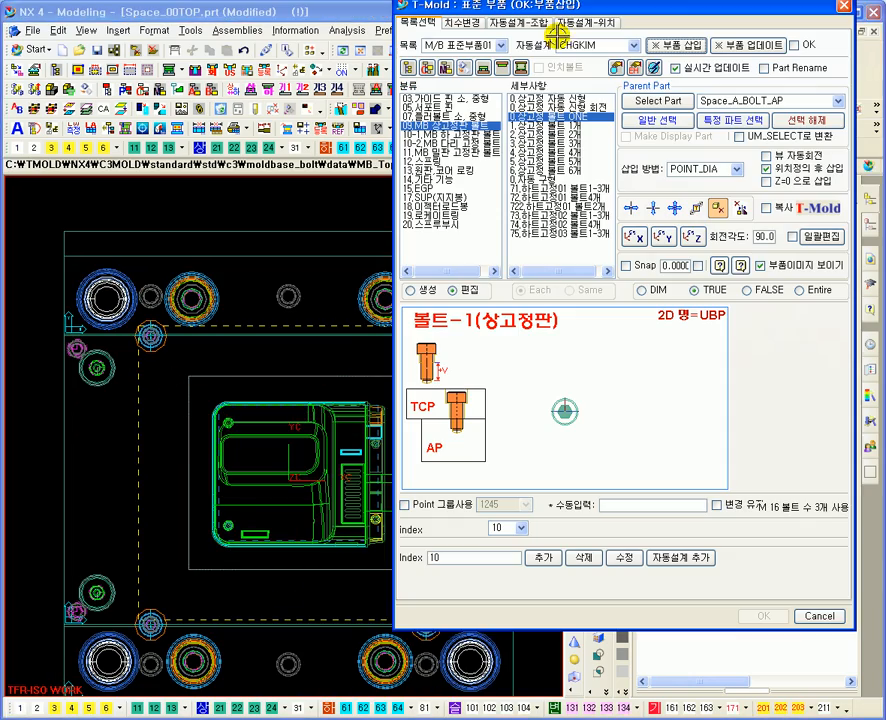
Insert the 0.상고정 자동 신형 bolts from 09.MB 상고정판 볼트 with index AUTO into Space_A_BOLT_AP
scroll(170, 534, down, 2)
middle_drag(170, 534, 180, 395)
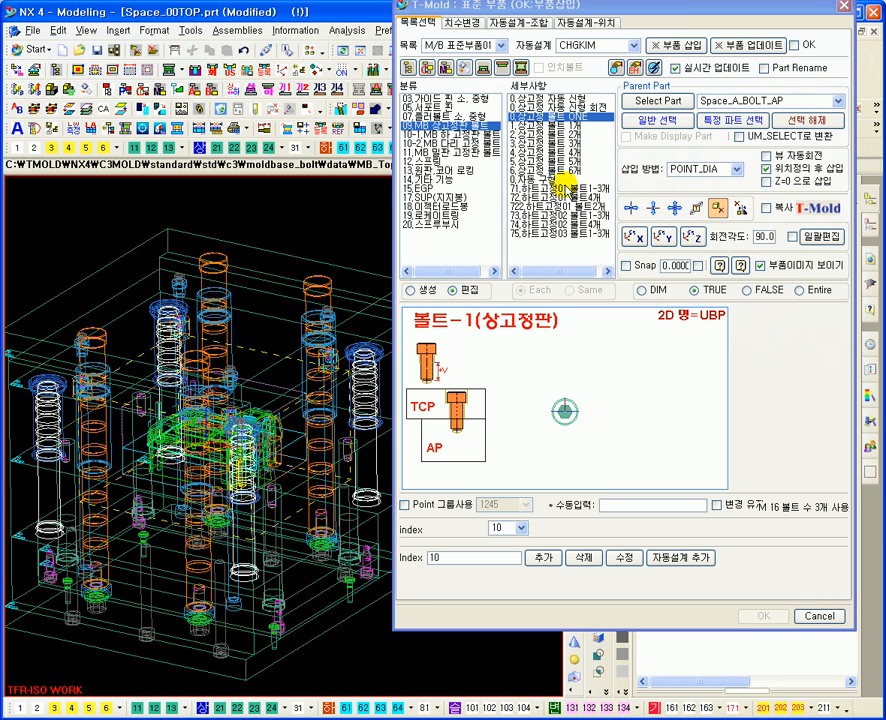
click(573, 99)
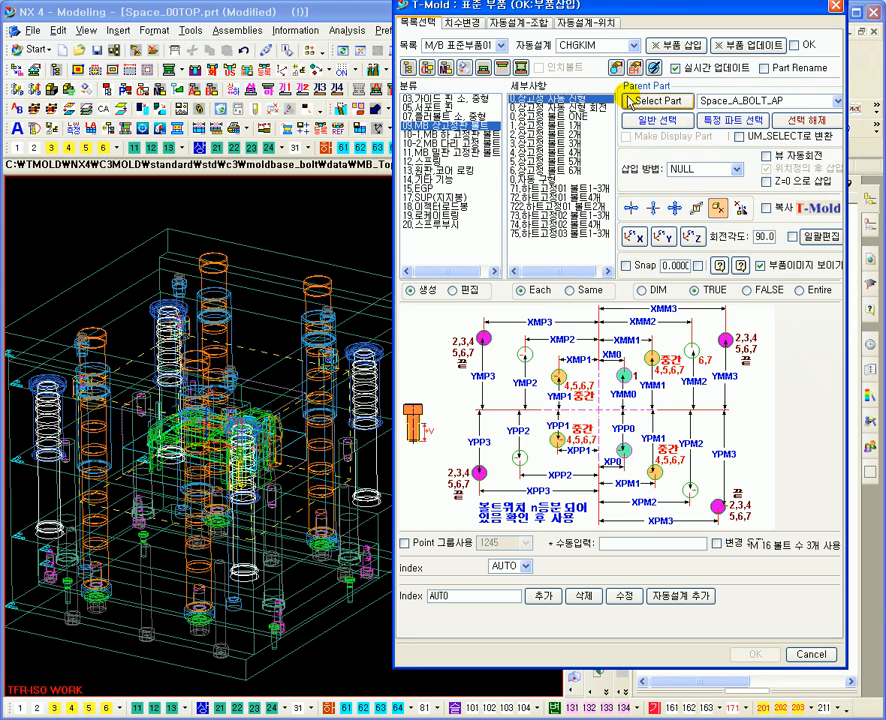
click(672, 46)
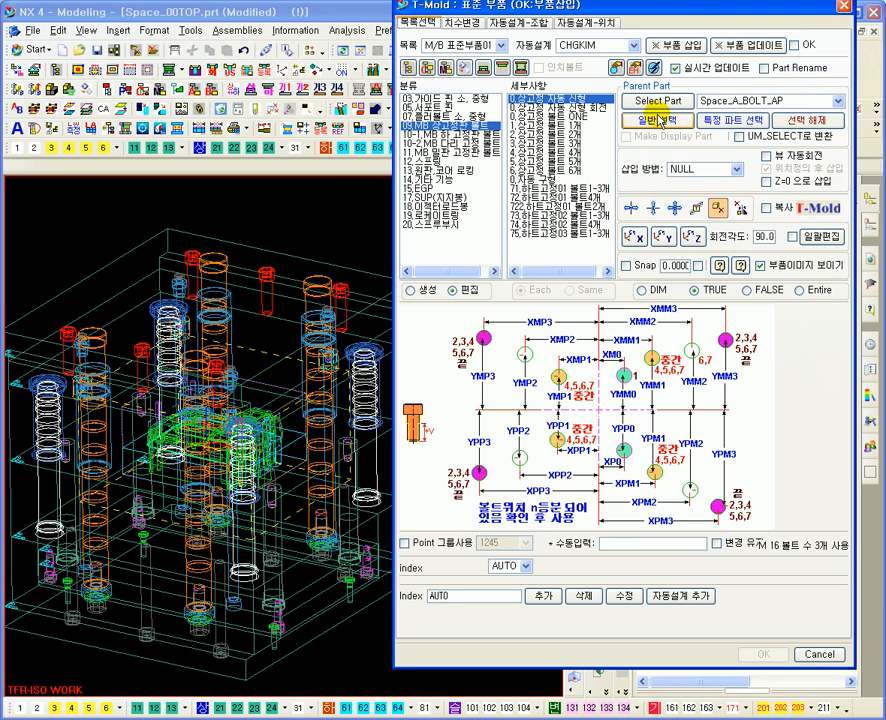
Insert a single 0.상고정 볼트 ONE with index 10 into Space_A_BOLT_AP at about X -129, Y 39
click(580, 117)
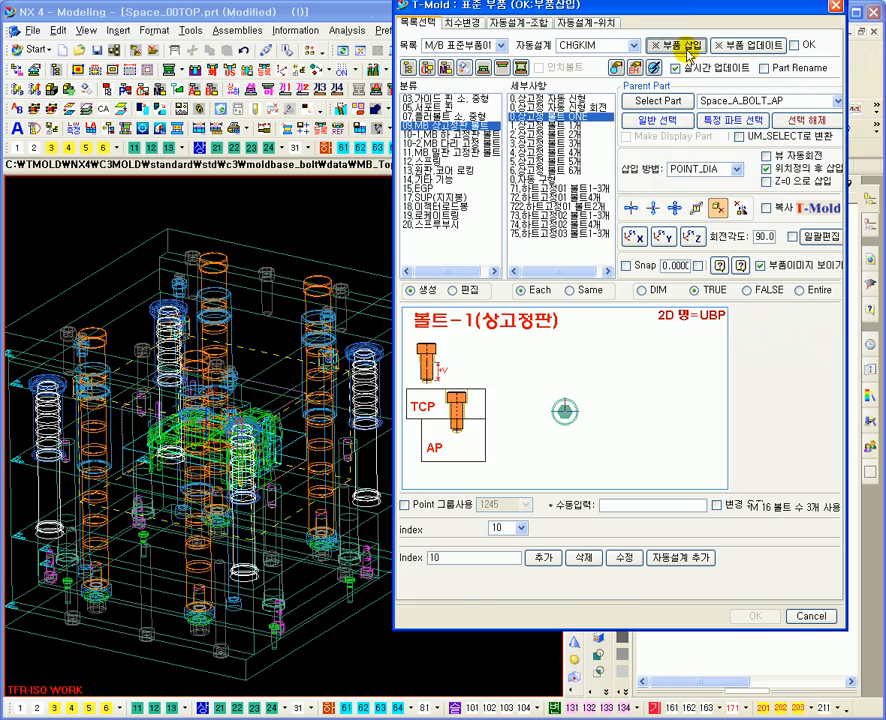
click(677, 45)
scroll(170, 405, up, 4)
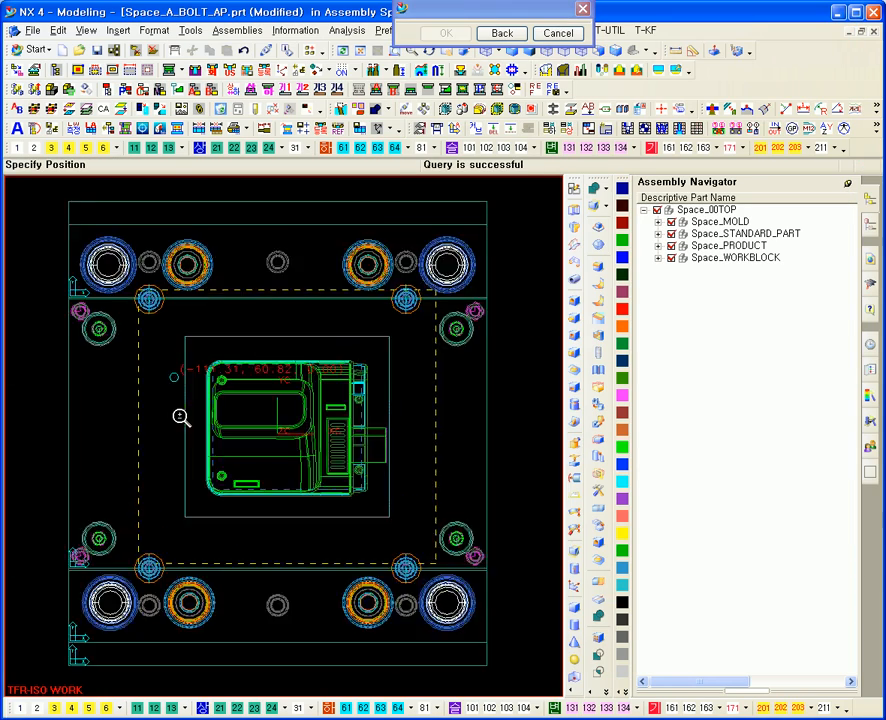
click(159, 398)
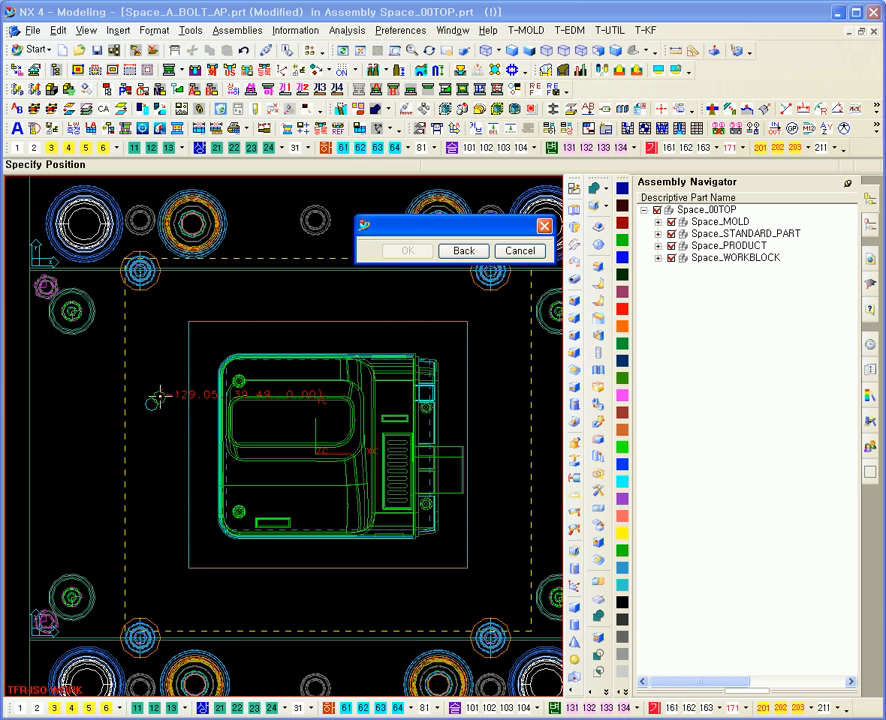
click(520, 251)
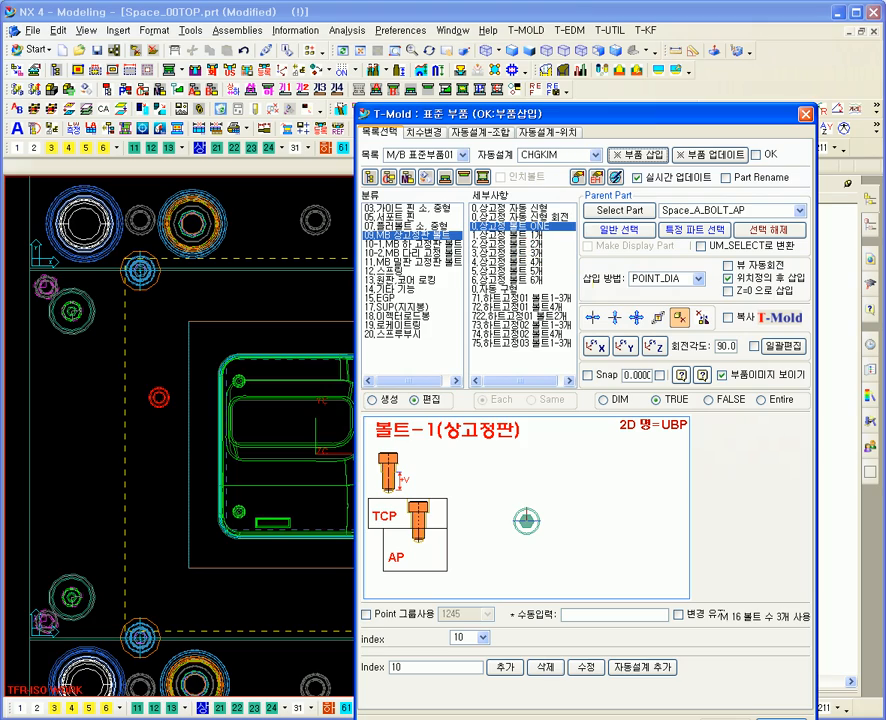
Set the M size of the single upper clamp plate bolt to 14
middle_drag(174, 485, 220, 290)
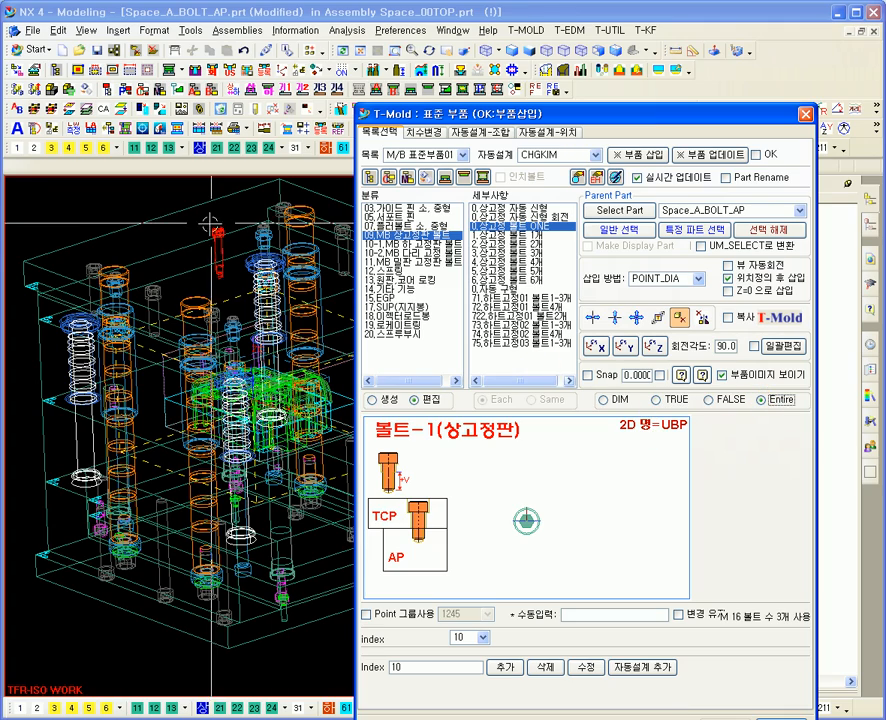
scroll(232, 248, up, 5)
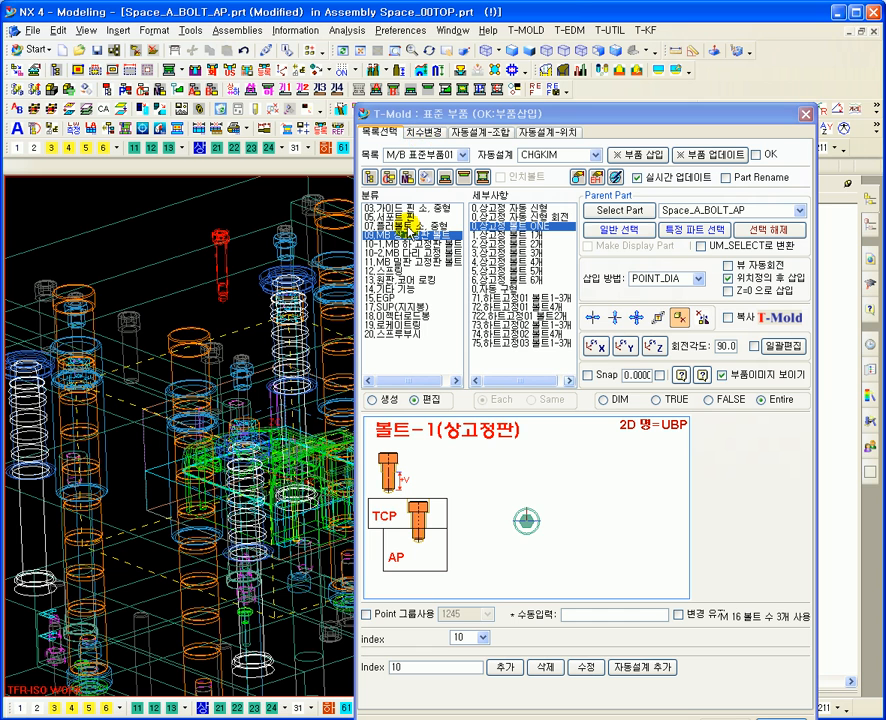
drag(450, 114, 462, 84)
click(438, 104)
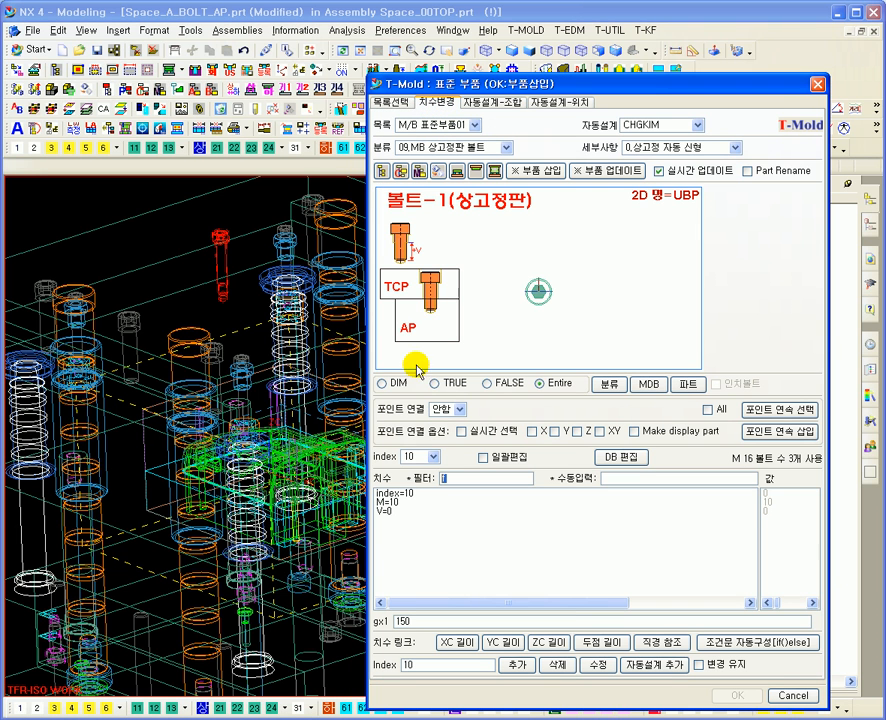
click(396, 502)
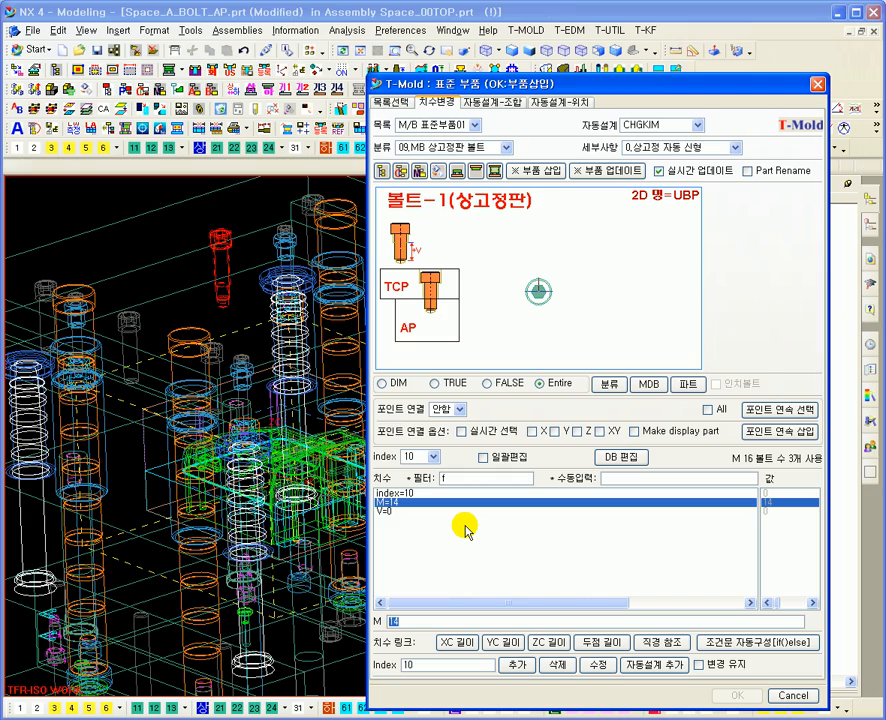
Examine in front view how the single bolt and its hole pass through the upper clamp plate into the A plate
middle_drag(316, 362, 282, 220)
key(ctrl+alt+f)
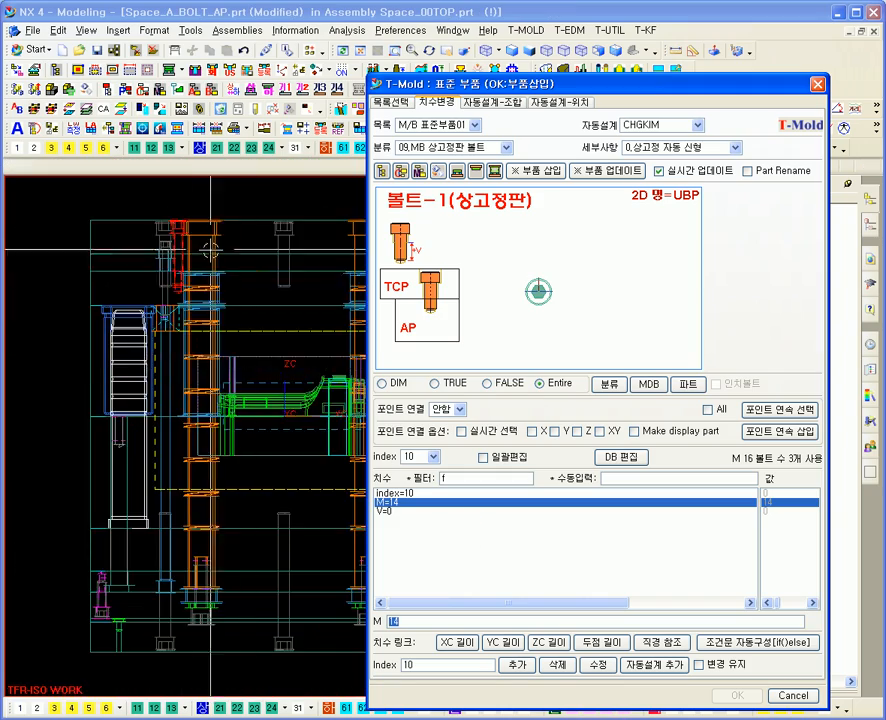
ctrl+middle_drag(163, 215, 170, 320)
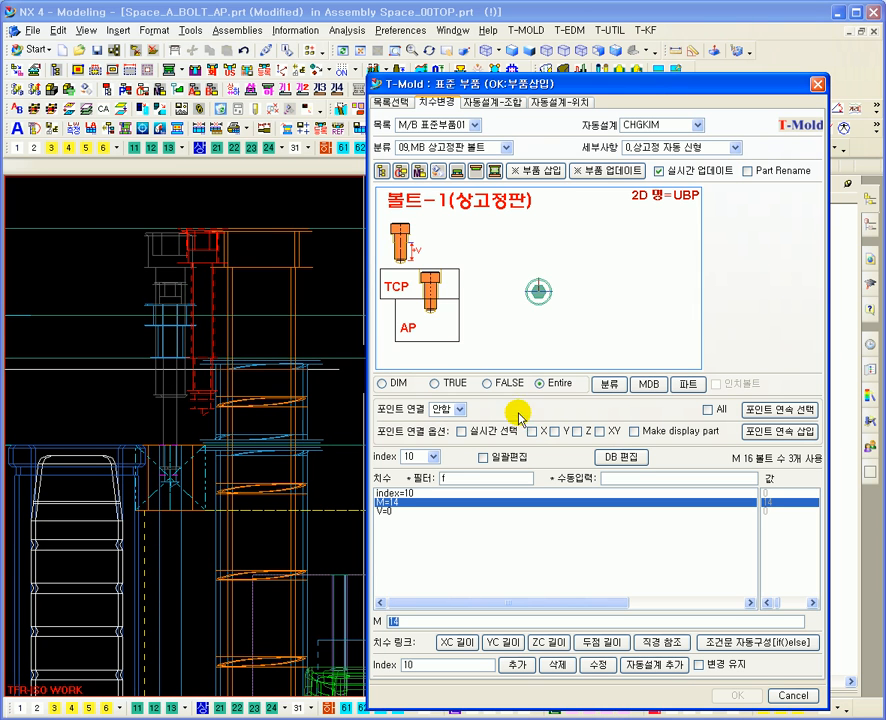
click(539, 384)
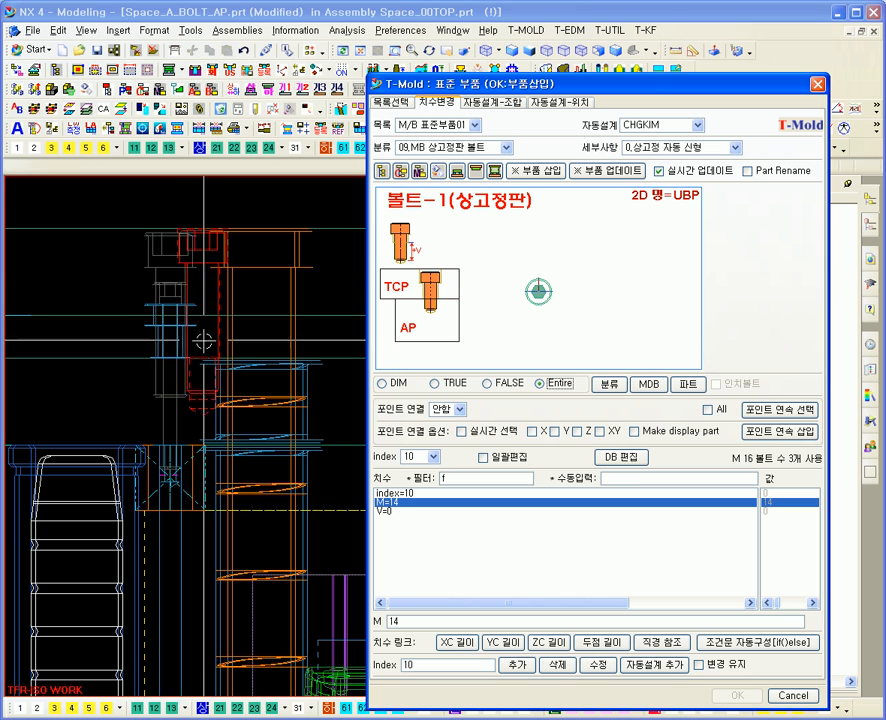
ctrl+middle_drag(192, 335, 240, 507)
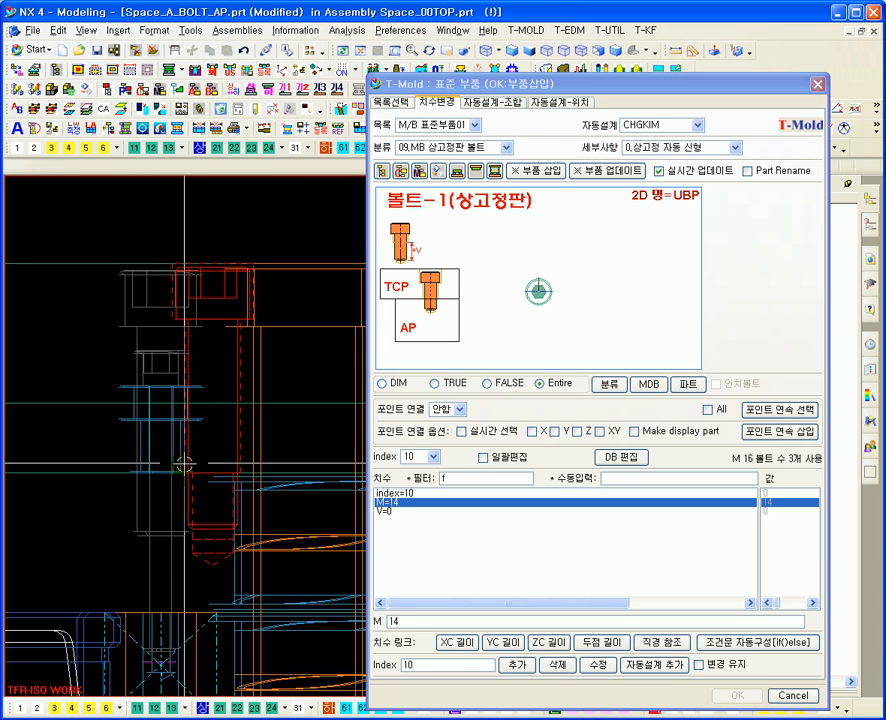
ctrl+middle_drag(217, 560, 247, 478)
key(Home)
shift+middle_drag(248, 381, 237, 438)
click(389, 104)
middle_drag(266, 306, 315, 380)
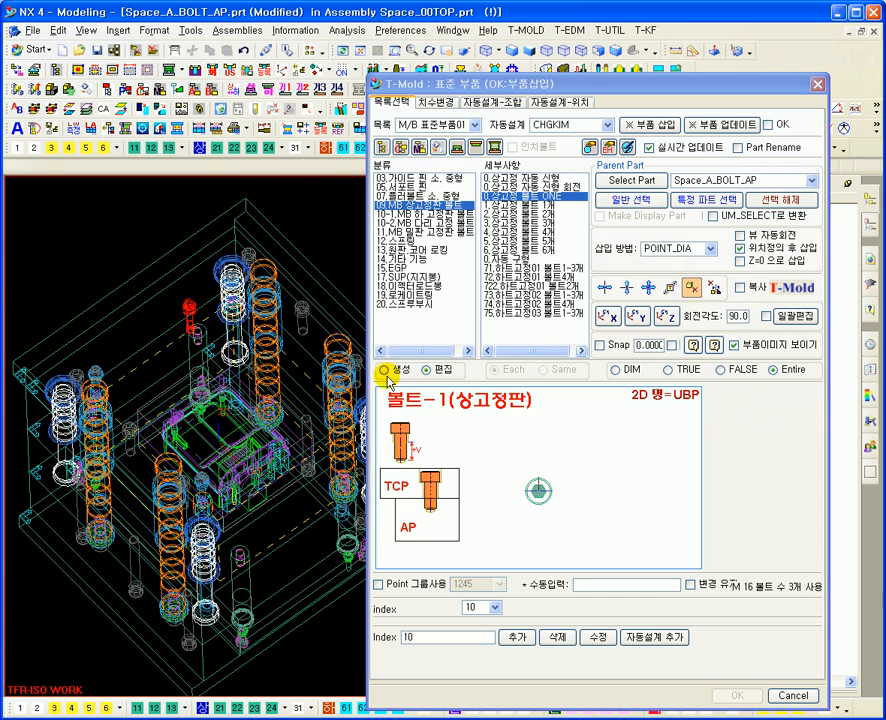
click(385, 370)
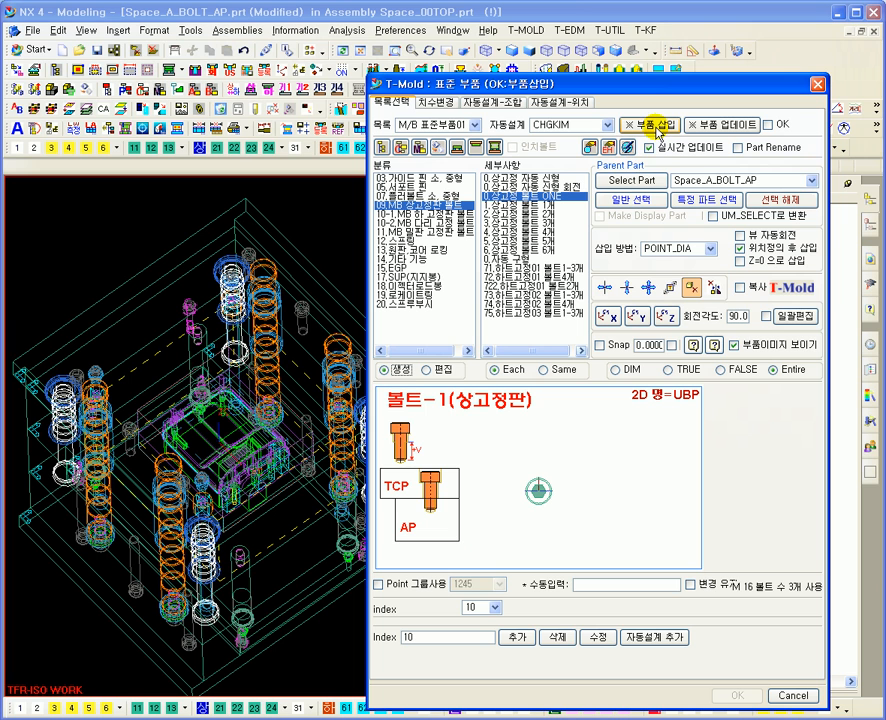
click(656, 123)
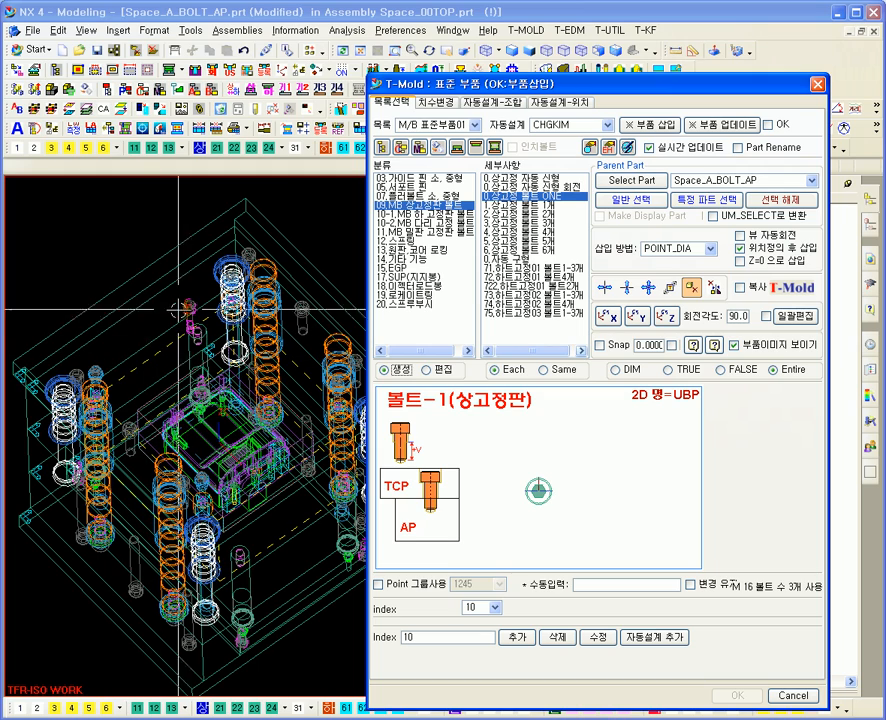
Delete the individually placed 상고정 볼트 ONE bolt from the mold base
middle_drag(252, 440, 243, 377)
click(236, 302)
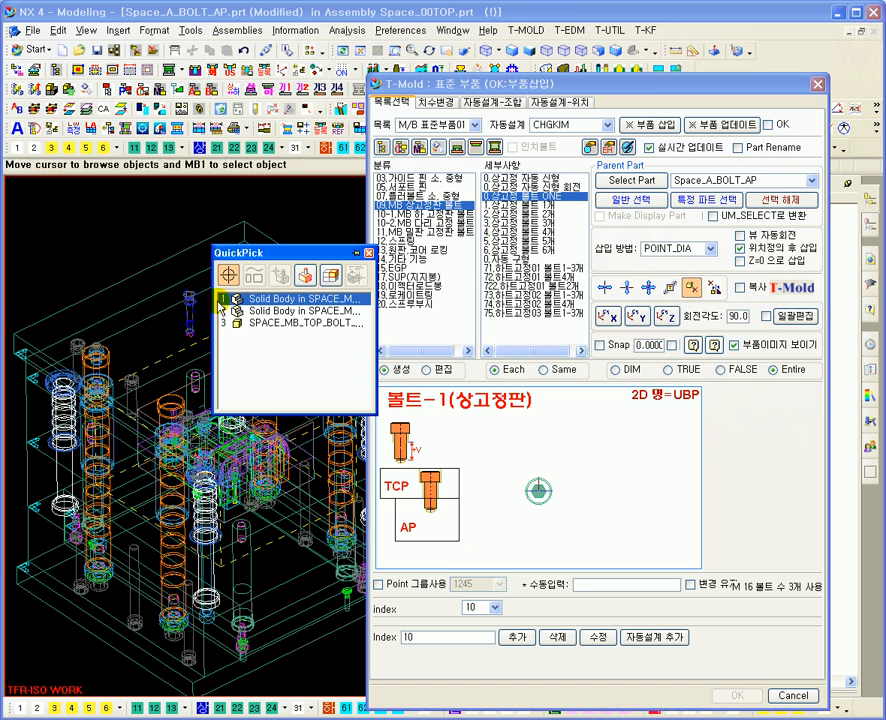
click(236, 300)
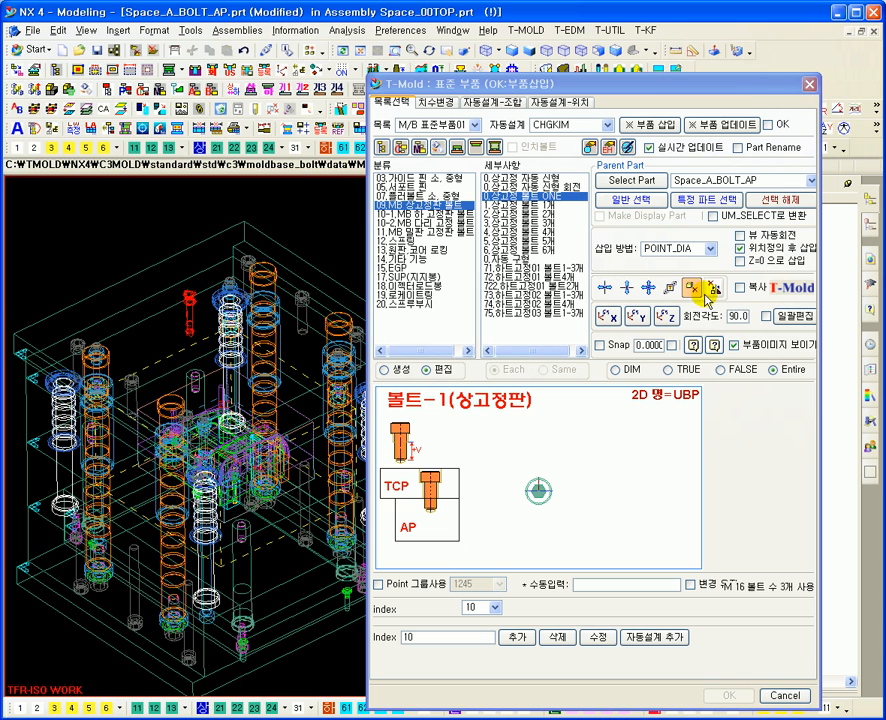
click(677, 287)
click(376, 400)
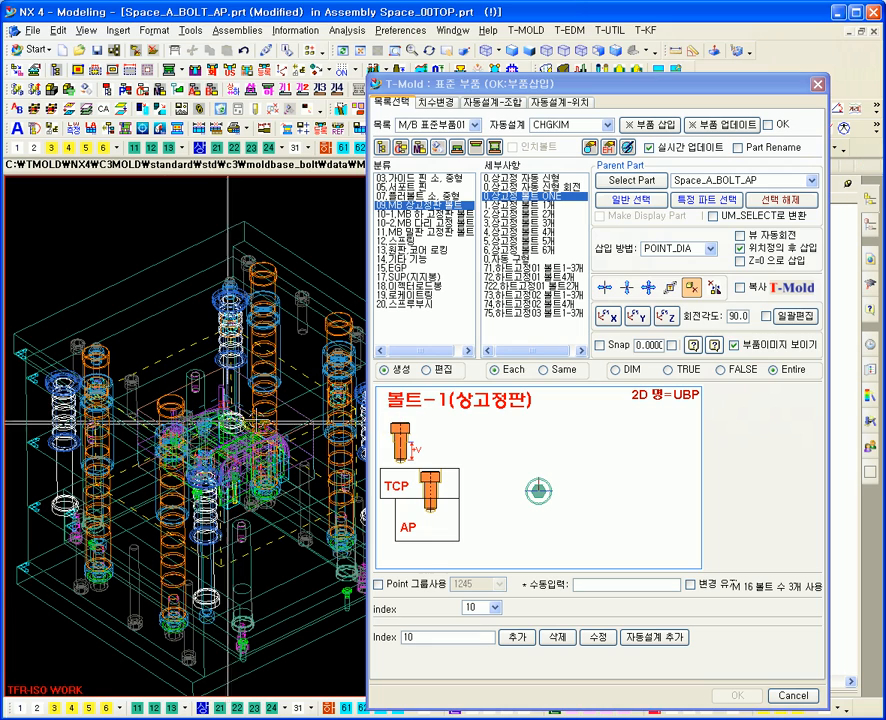
Select the automatically placed upper clamp plate bolts in the model to view their part settings
shift+middle_drag(189, 428, 225, 395)
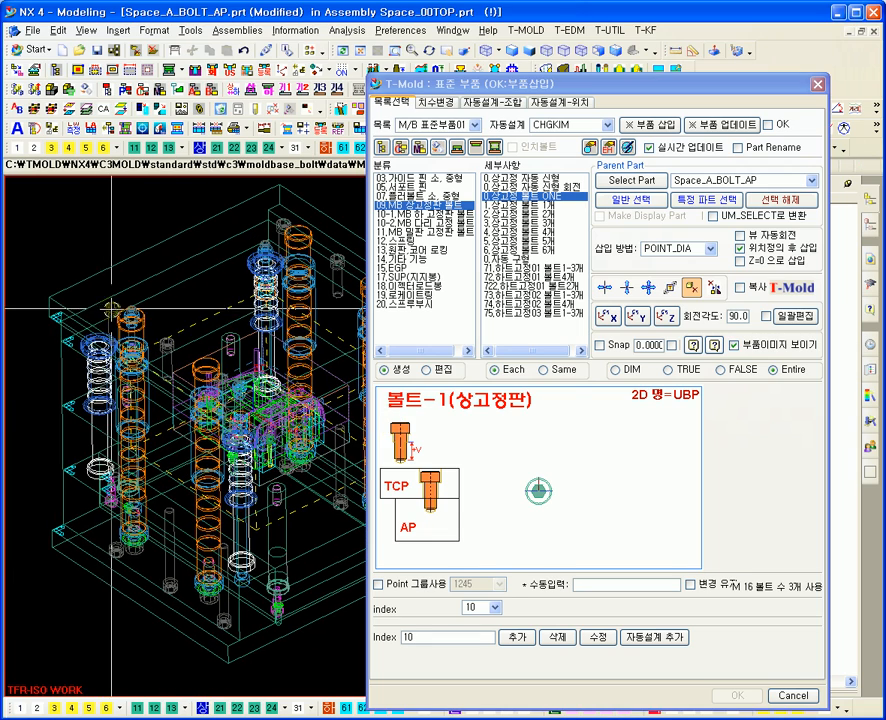
click(170, 350)
shift+middle_drag(308, 524, 282, 498)
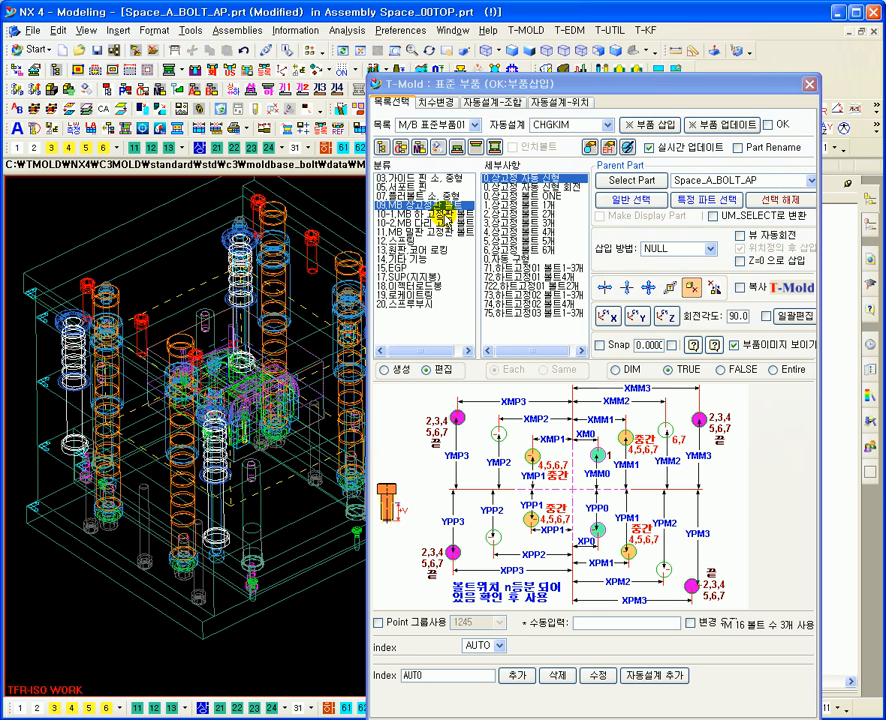
Insert the 하고정 자동 신형 bolts and the 밀판 자동 신형 bolts with index AUTO into Space_B_BOLT_BP
click(447, 214)
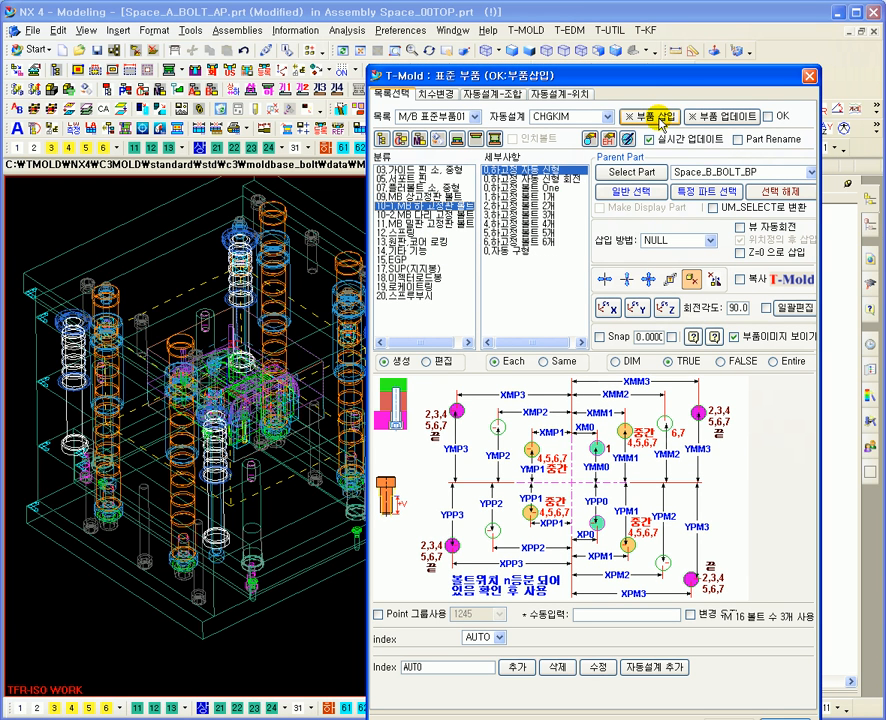
click(661, 117)
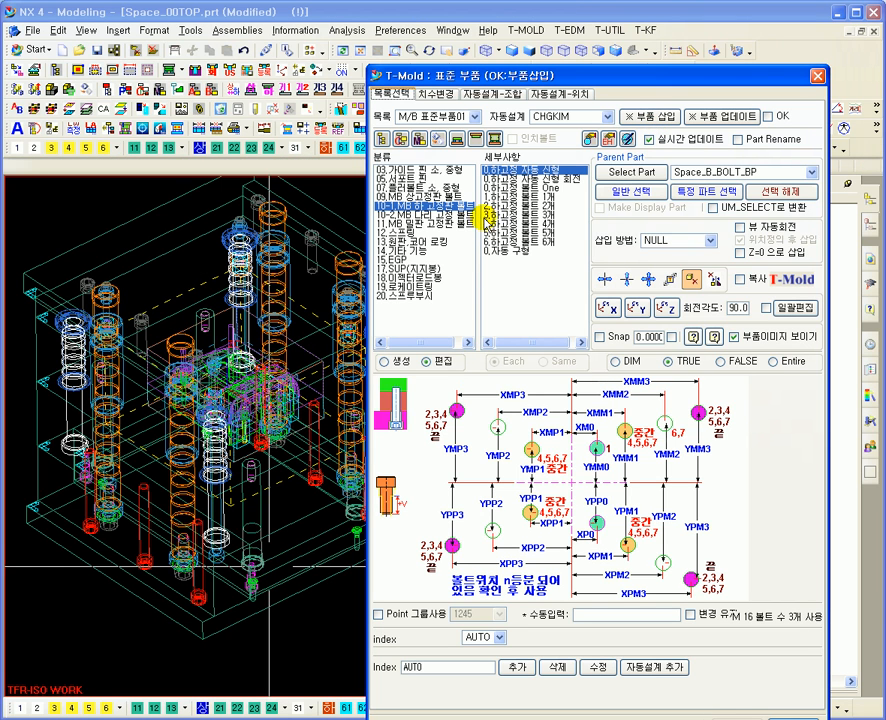
click(455, 225)
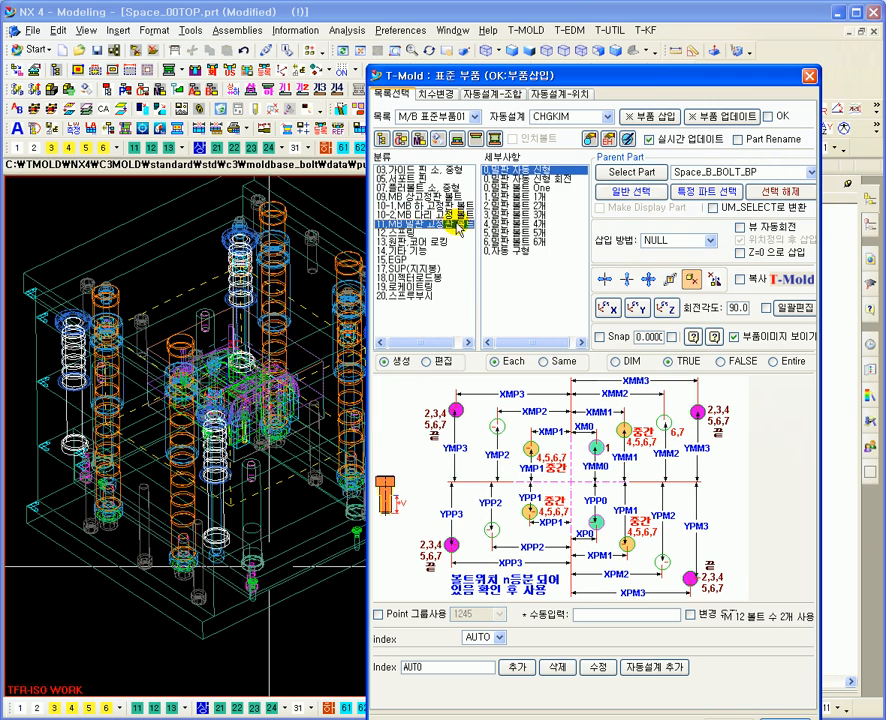
click(655, 116)
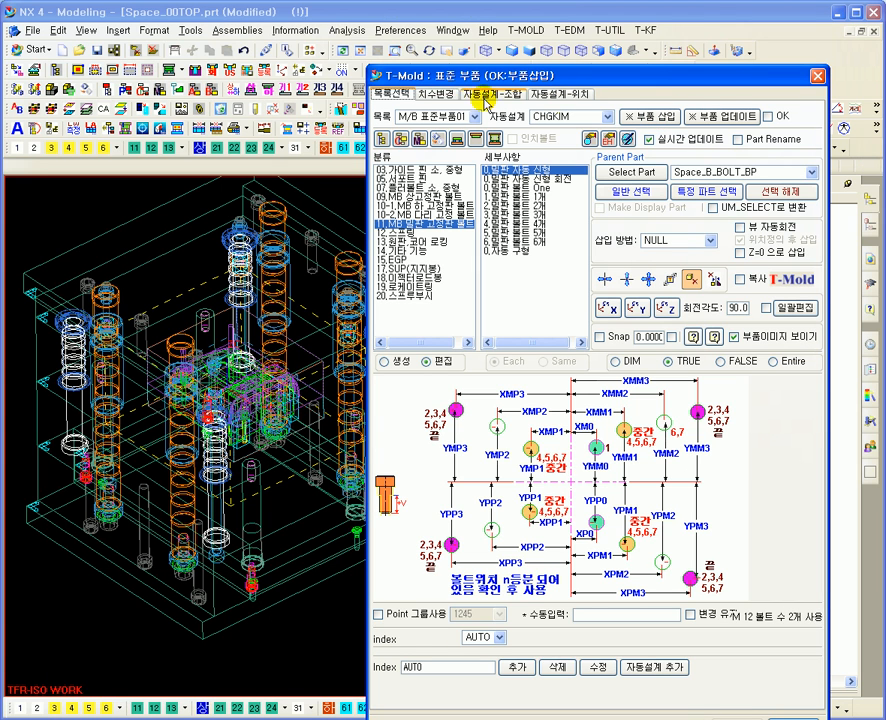
Insert the 1.리턴 핀 스프링 4개 springs into Space_B_MOLDBASE with index 20-5, Type DF and COMpressed 5
click(420, 233)
middle_drag(247, 521, 249, 494)
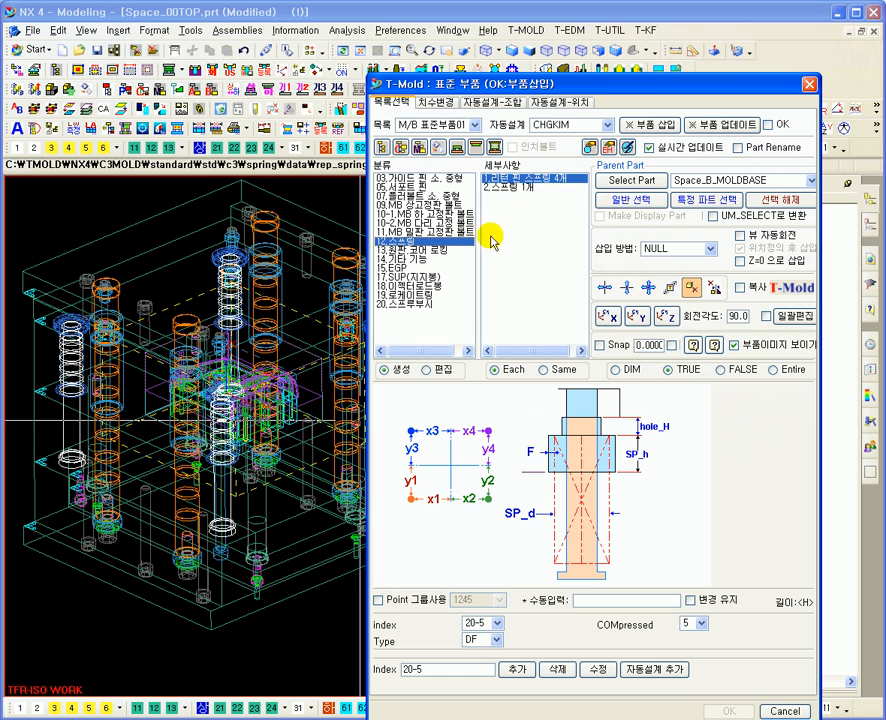
click(517, 189)
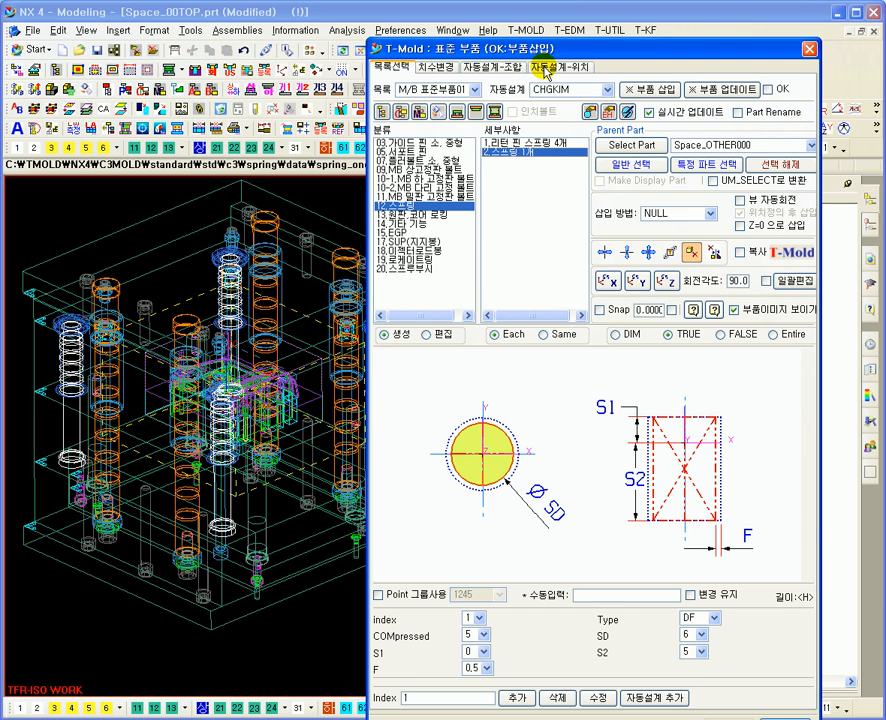
drag(547, 49, 548, 66)
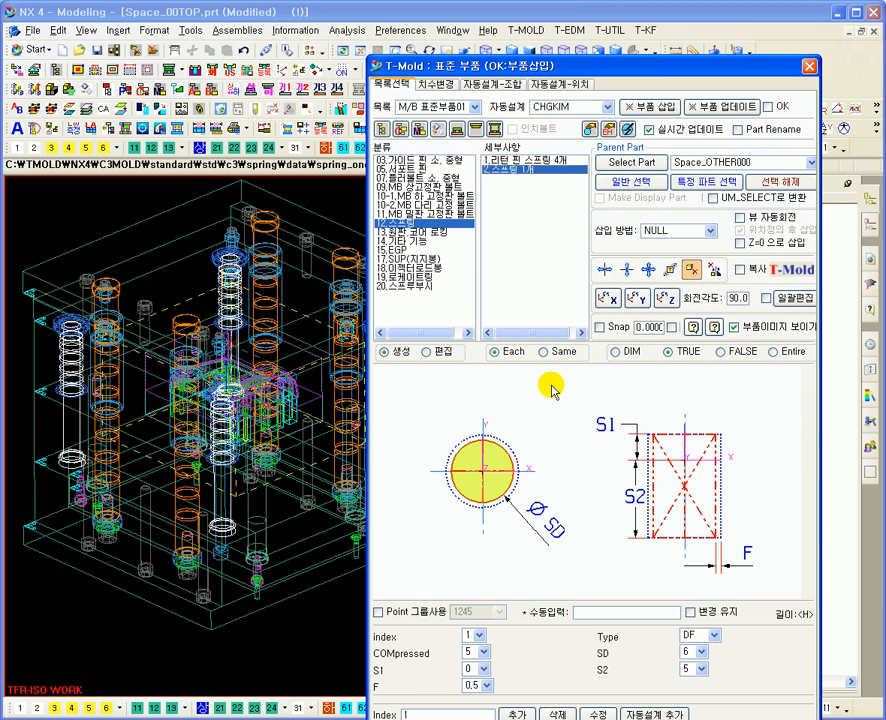
click(536, 161)
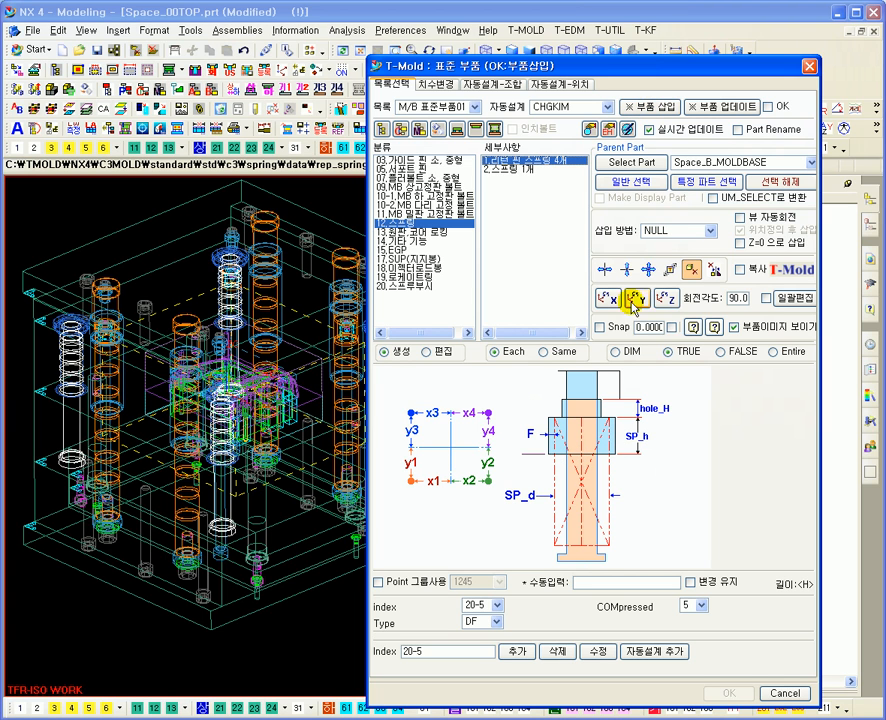
click(650, 110)
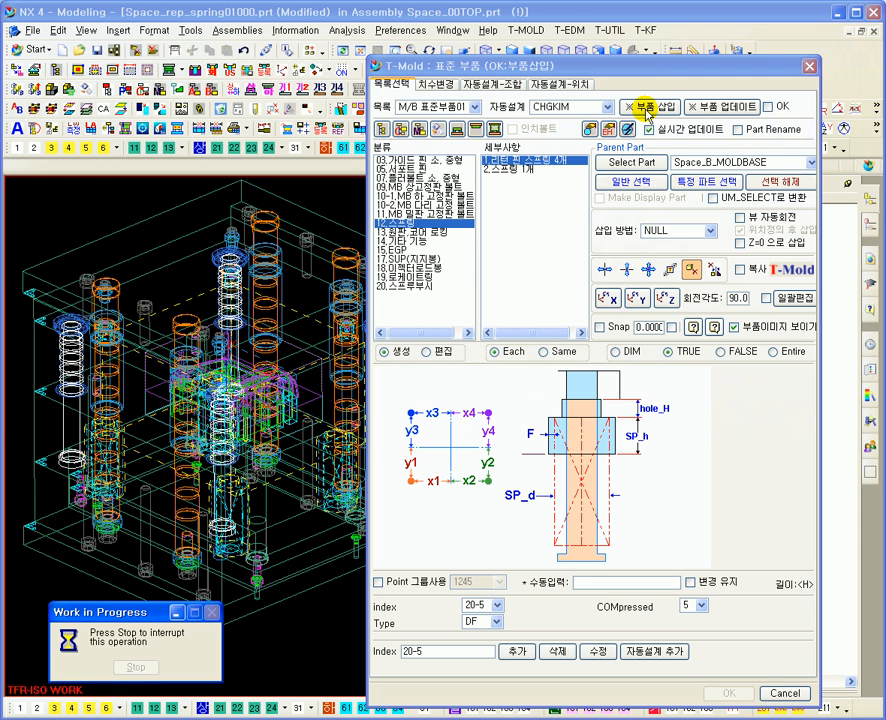
middle_drag(251, 615, 316, 506)
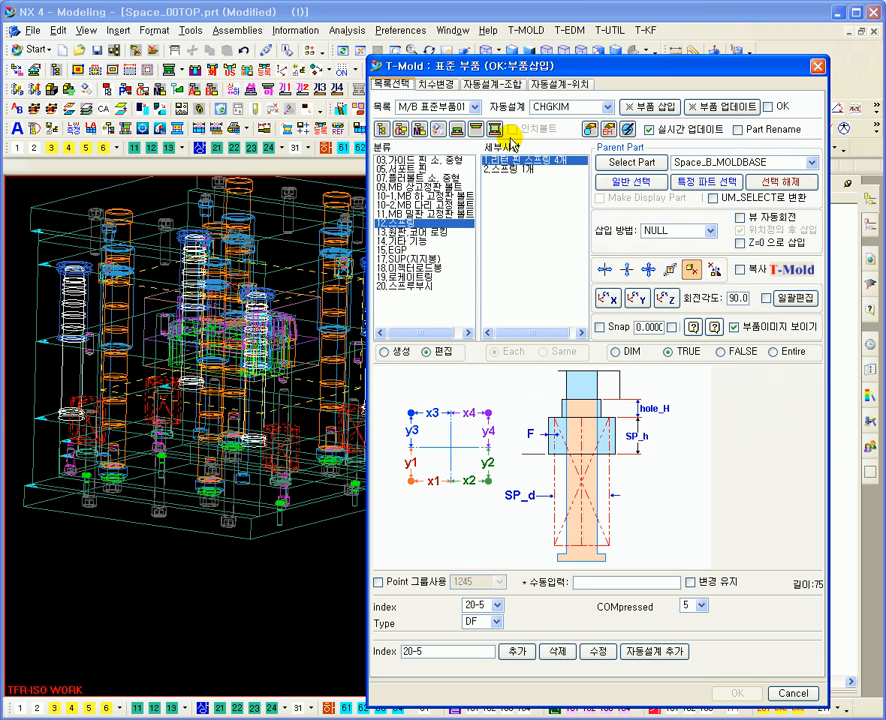
Set the SP_h dimension of the inserted return pin springs to 60
click(435, 84)
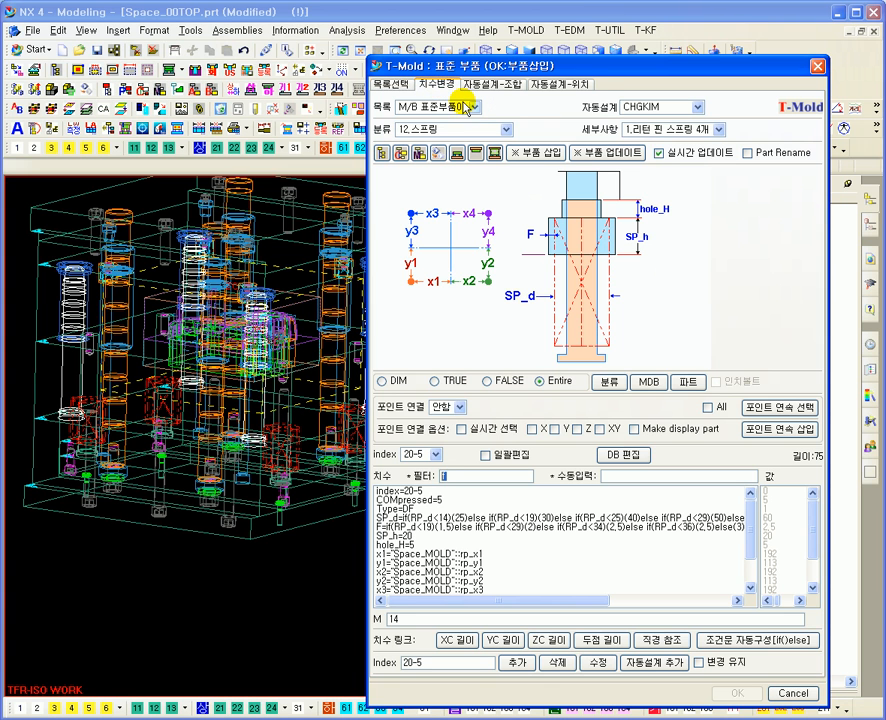
click(423, 536)
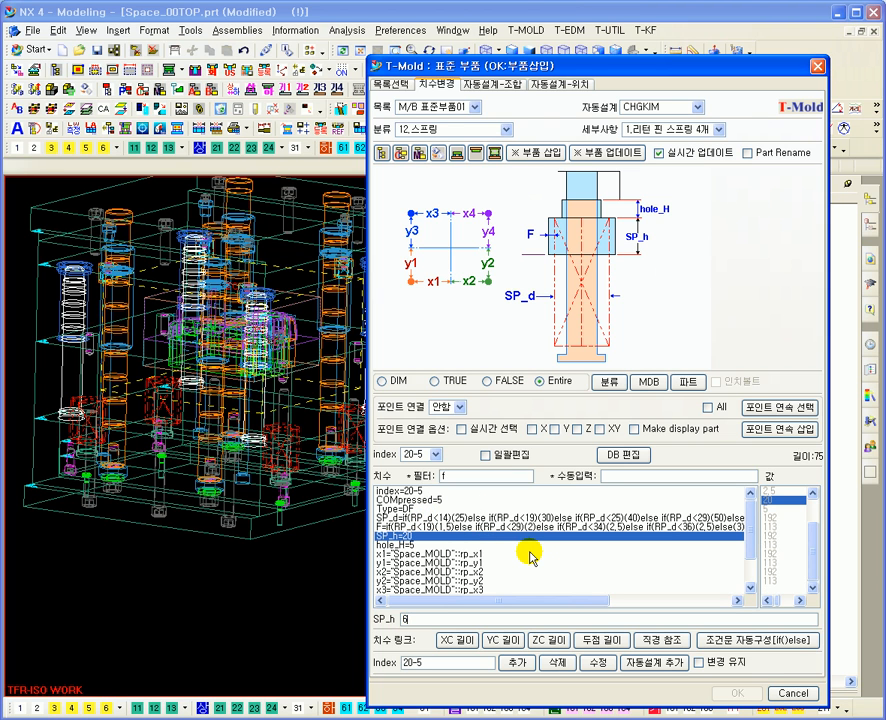
text(60)
key(Return)
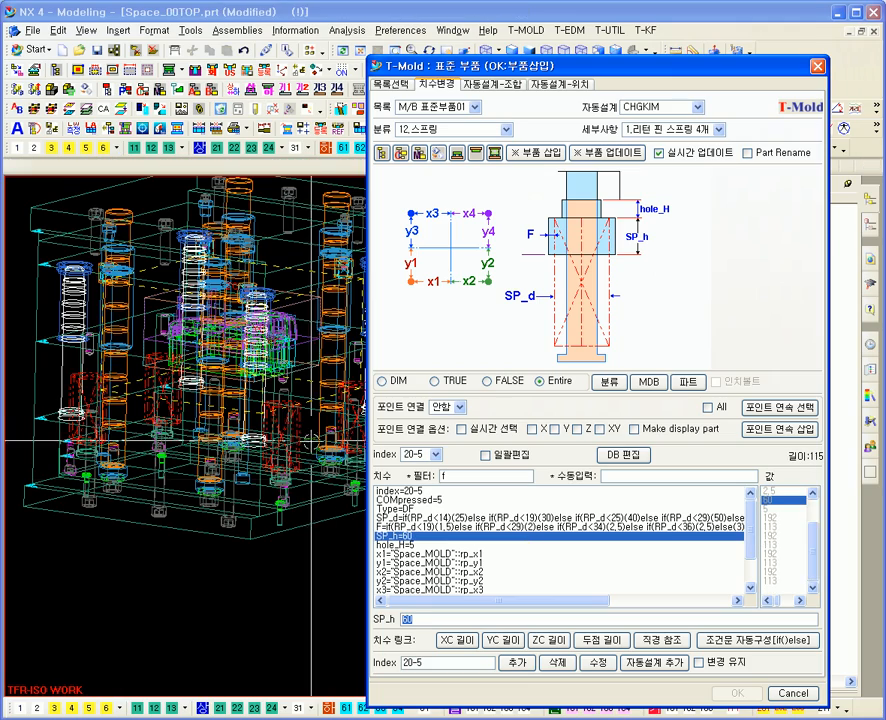
scroll(288, 486, up, 5)
scroll(287, 411, down, 5)
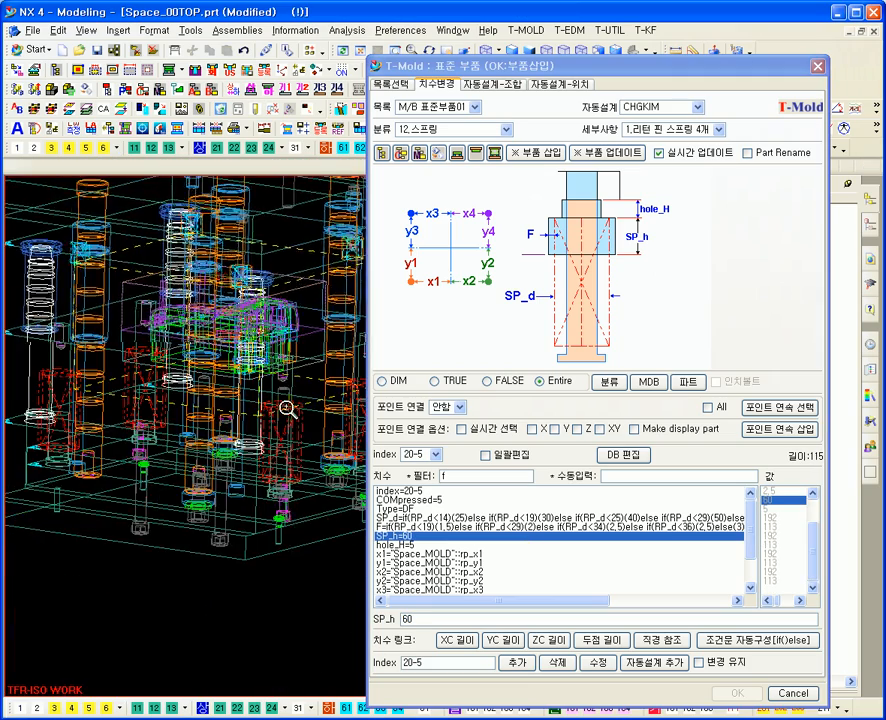
middle_drag(290, 415, 298, 541)
View the 11.드릴 홀 part of the 13.원판 코어 로킹 category, then close the standard parts dialog
click(393, 86)
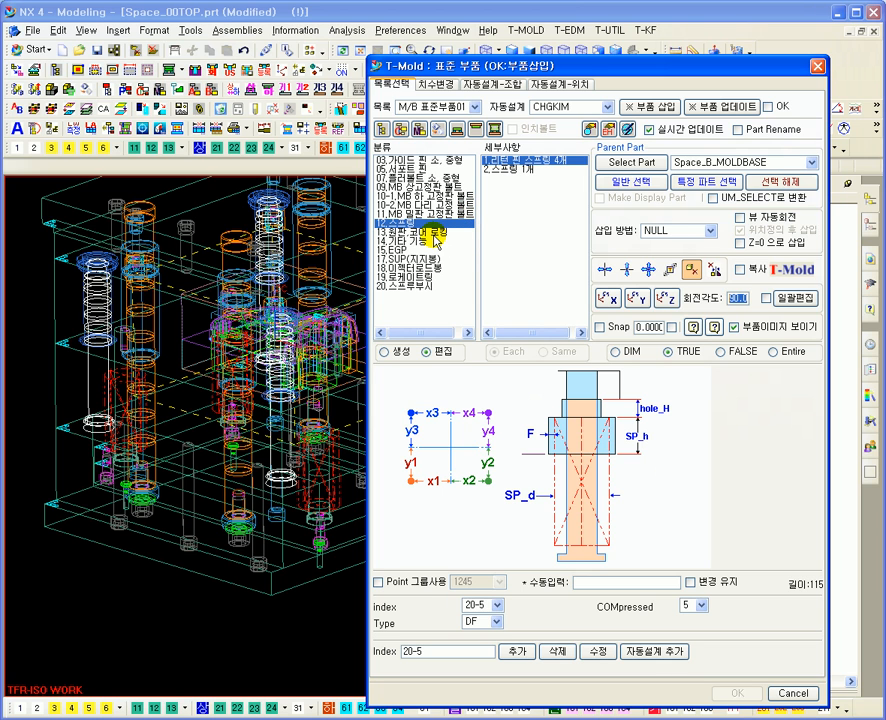
click(440, 232)
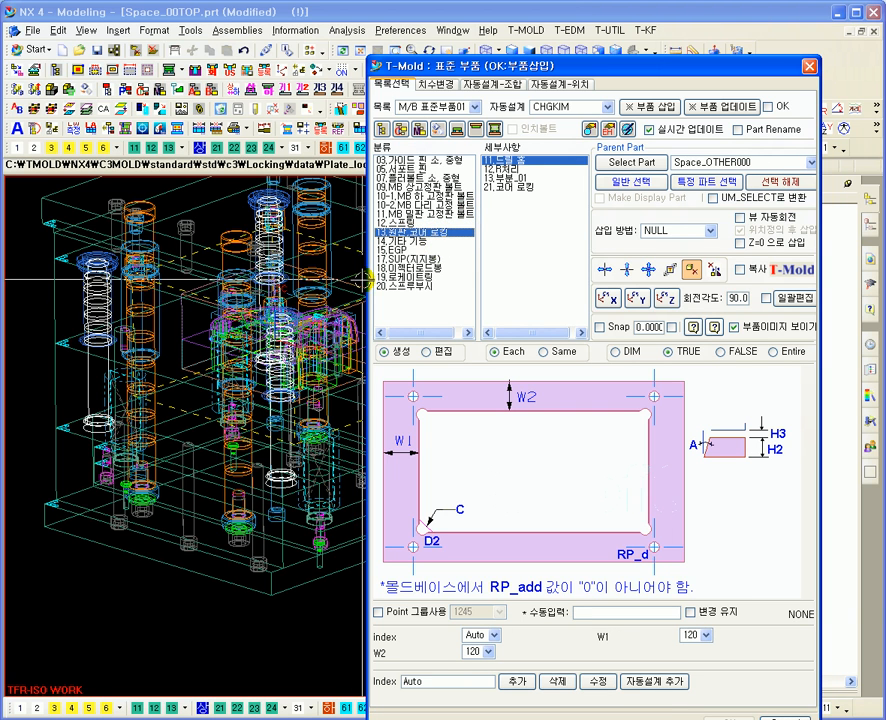
scroll(218, 391, down, 3)
mouse_move(288, 401)
shift+middle_down()
mouse_move(284, 410)
mouse_move(280, 403)
mouse_move(293, 406)
shift+middle_up()
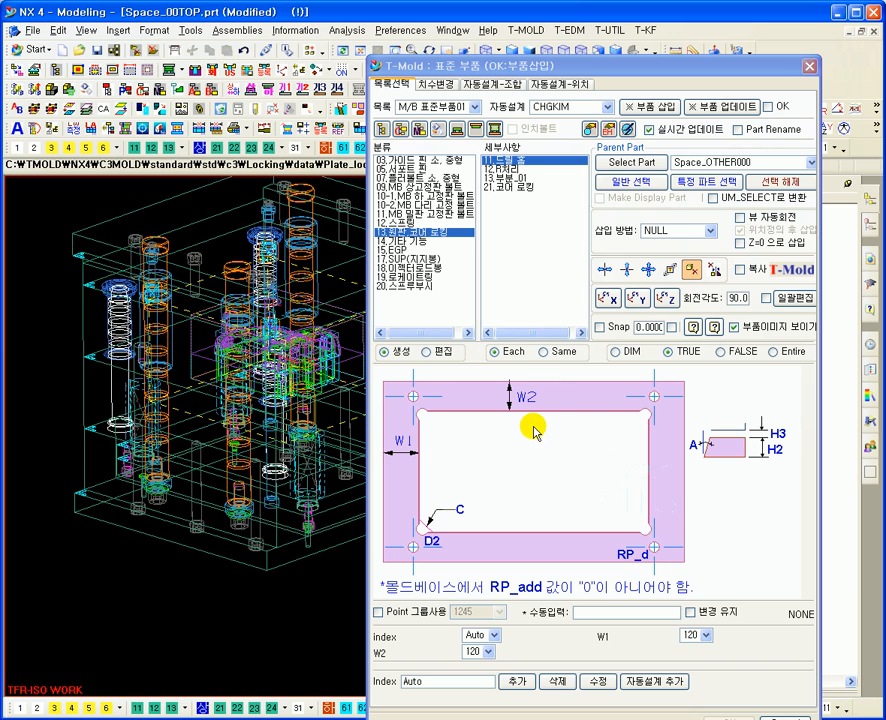
click(809, 67)
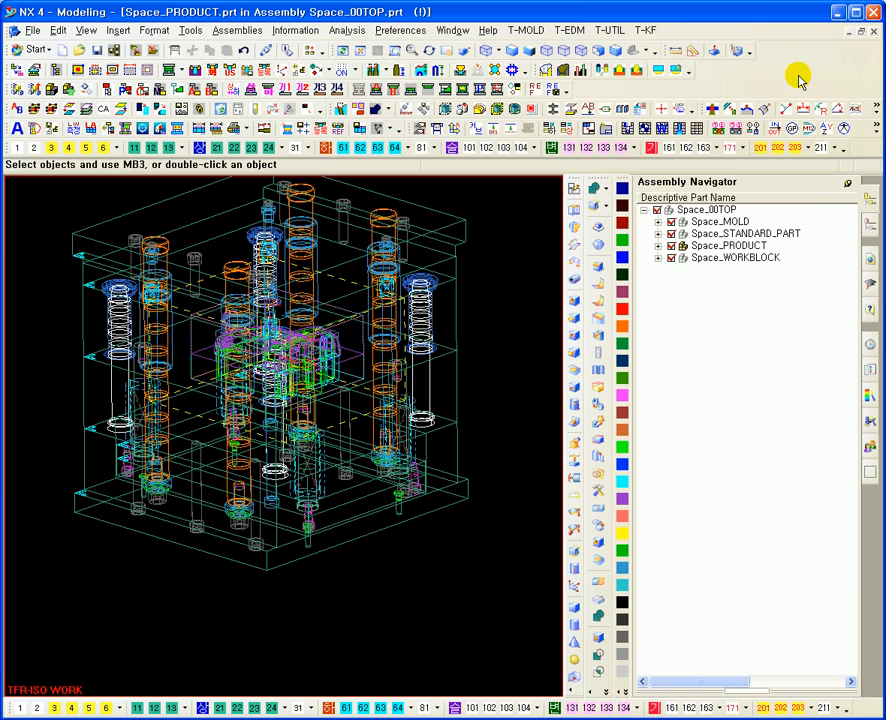
Open the mold base settings and examine the plate edges in the model with RP_add kept at 0
click(599, 388)
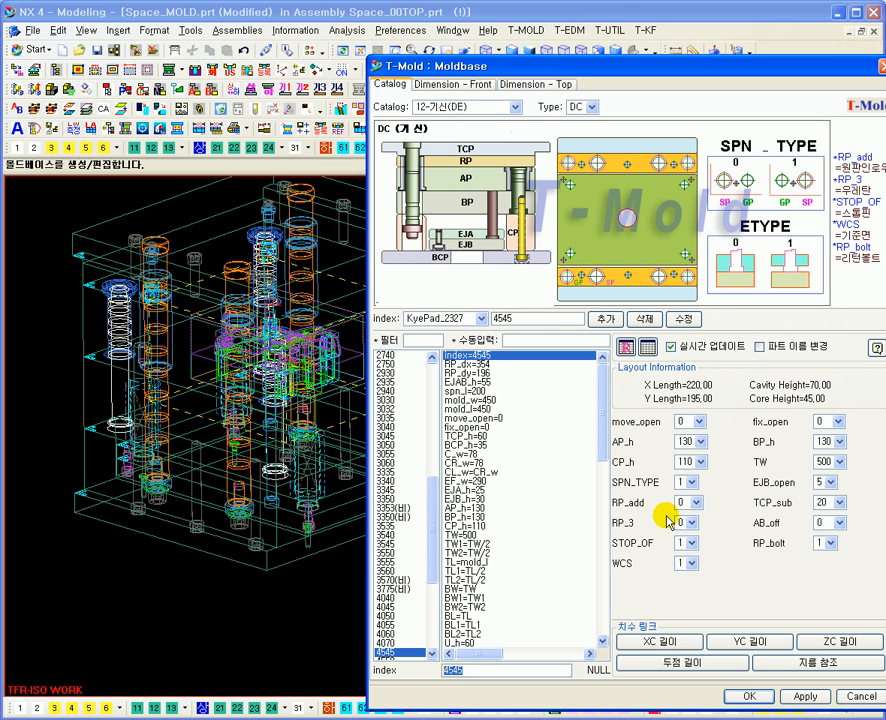
click(697, 503)
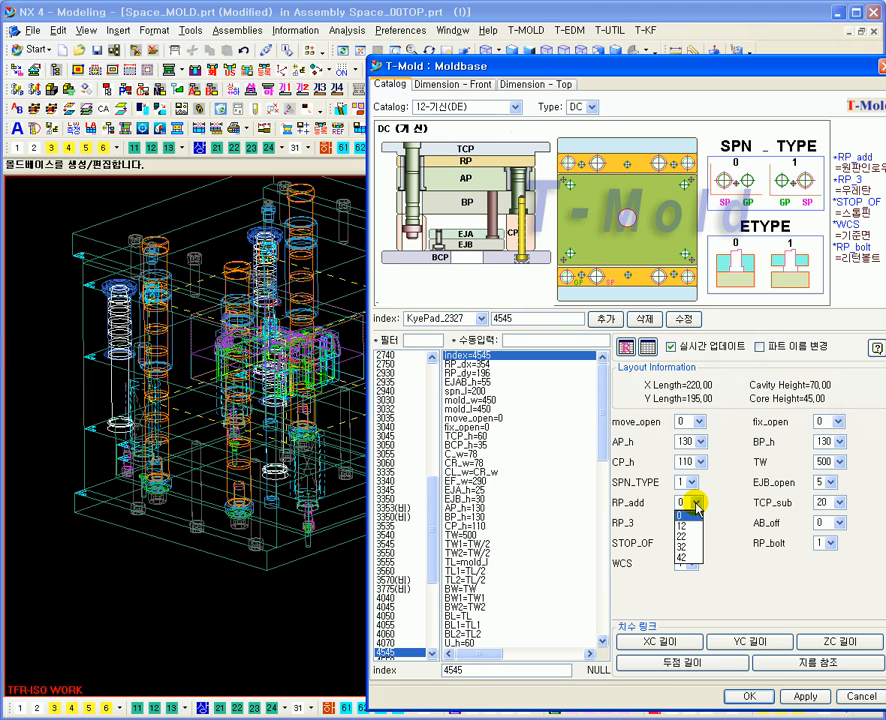
click(684, 515)
scroll(105, 344, down, 5)
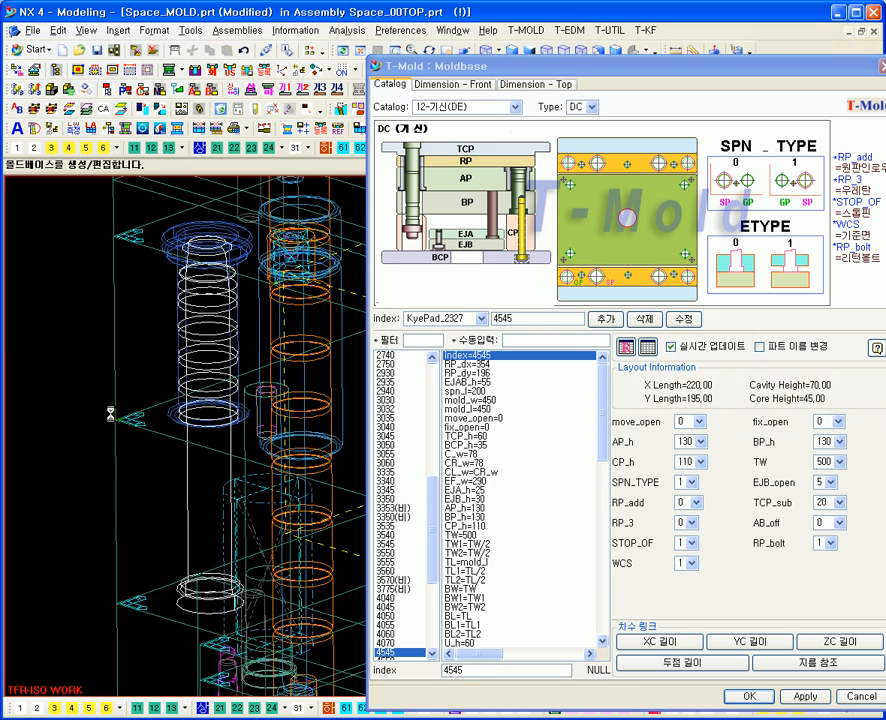
scroll(145, 344, down, 2)
ctrl+middle_drag(118, 397, 104, 329)
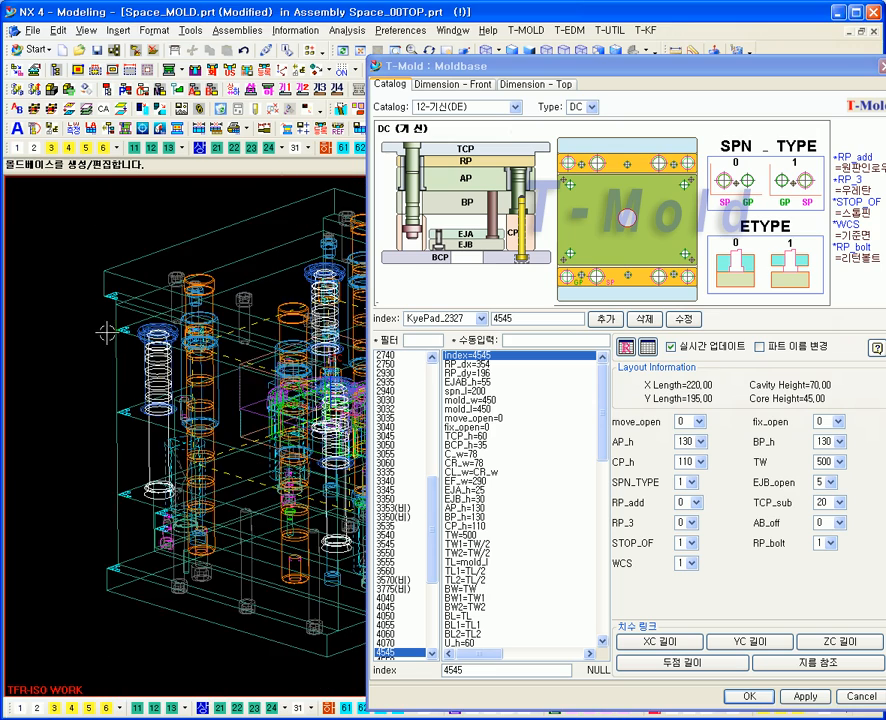
shift+middle_drag(219, 472, 182, 427)
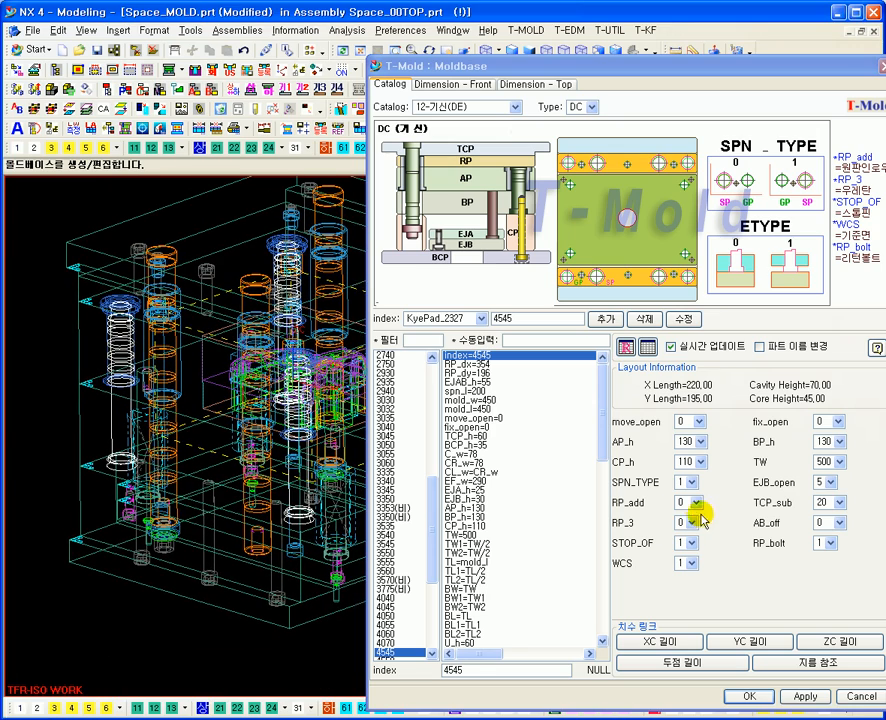
Set RP_add of the mold base to 22, inspect the parting area between the A and B plates, and close the mold base settings
click(697, 503)
click(682, 537)
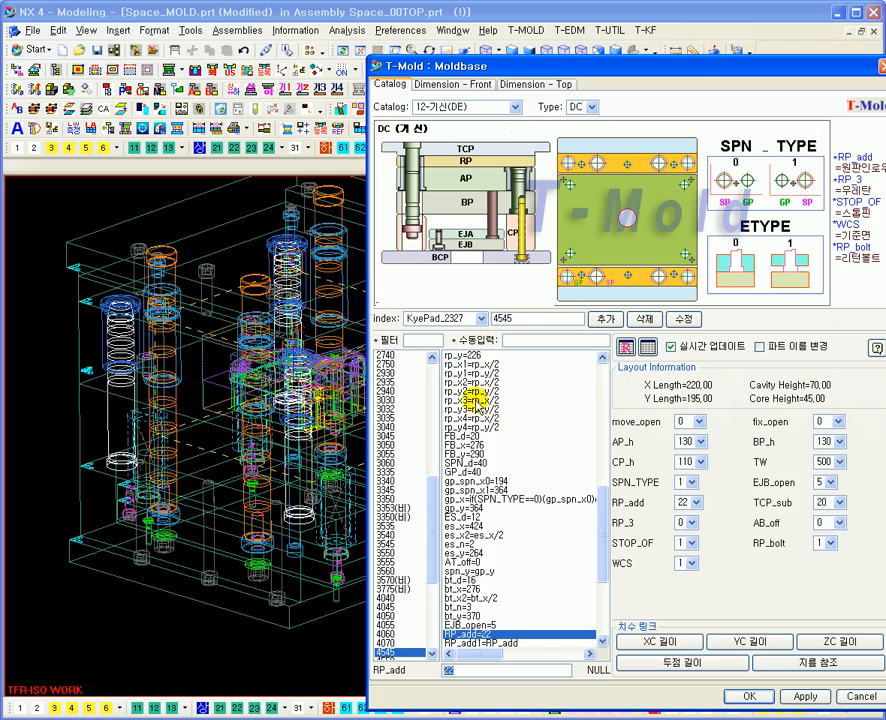
scroll(90, 420, up, 3)
ctrl+middle_drag(89, 420, 78, 481)
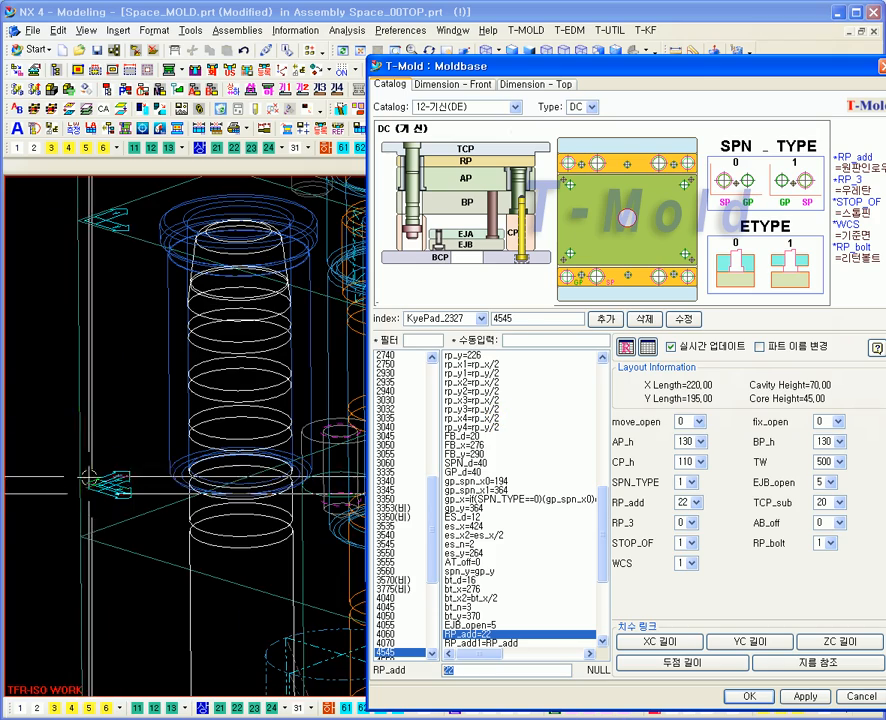
ctrl+middle_drag(162, 556, 171, 448)
shift+middle_drag(216, 574, 189, 386)
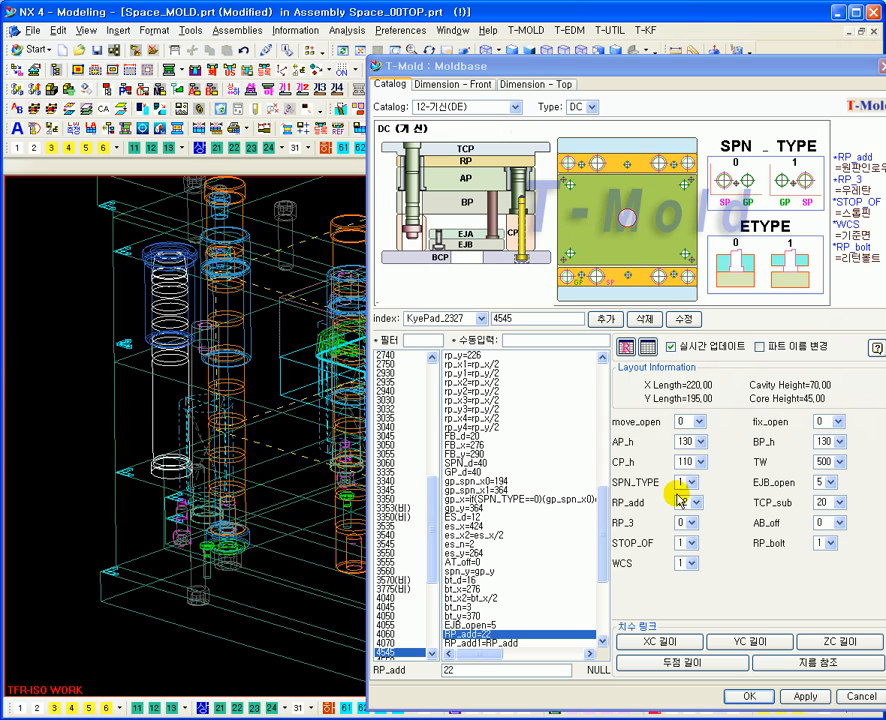
click(855, 696)
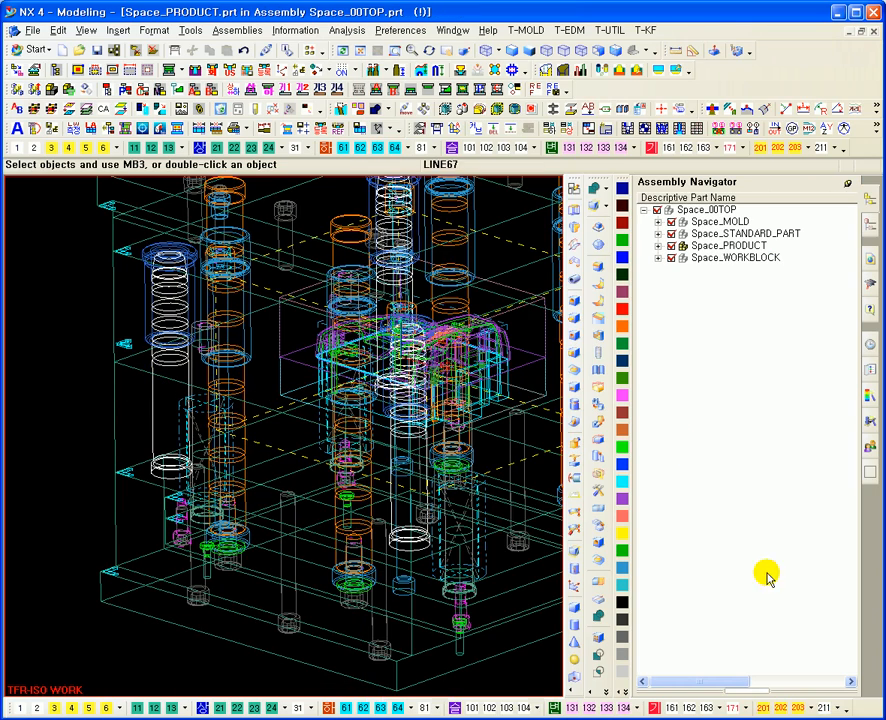
Insert the 11.드릴 홀 plate locking part from 13.원판 코어 로킹 into Space_OTHER000 with index Auto and W1 and W2 at 120
scroll(311, 310, up, 2)
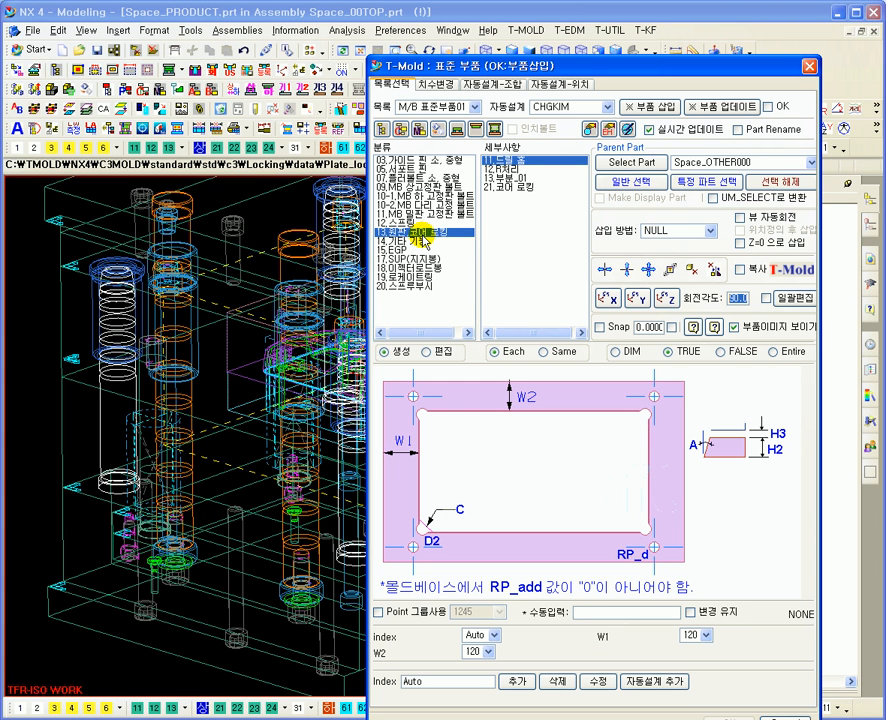
click(507, 169)
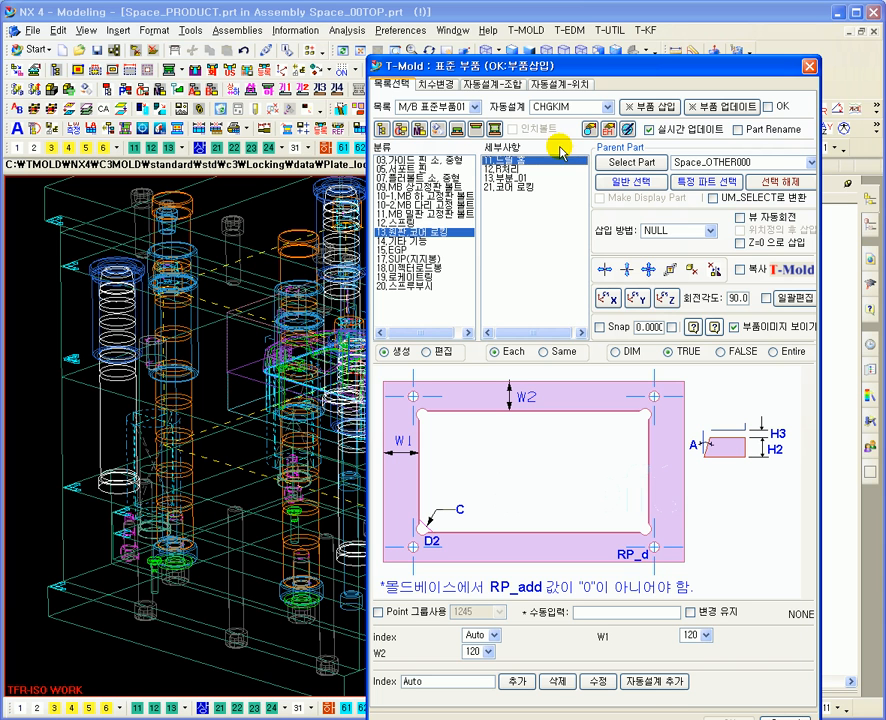
click(647, 108)
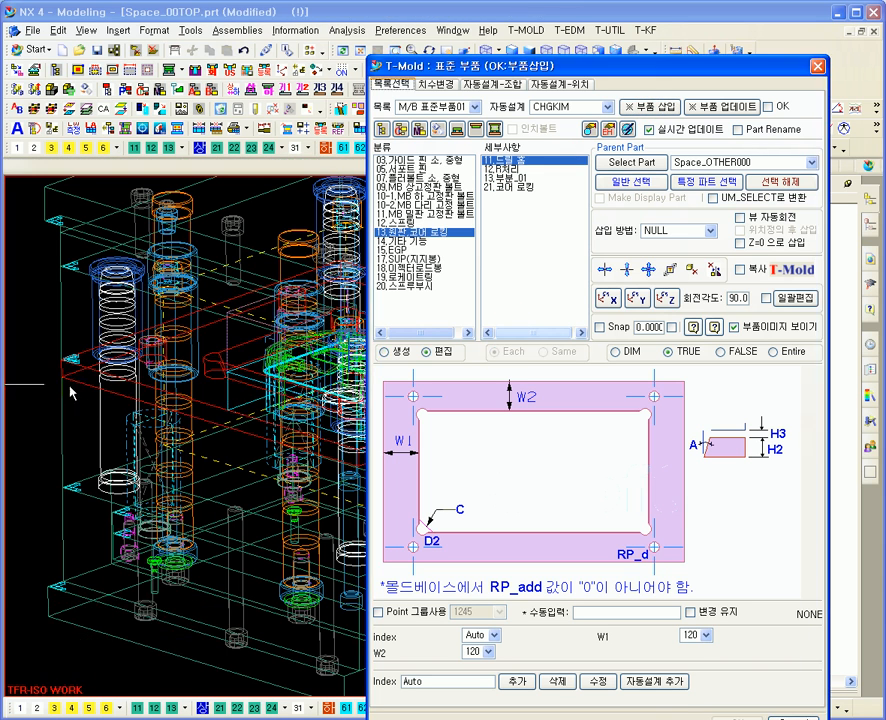
ctrl+middle_drag(51, 348, 115, 561)
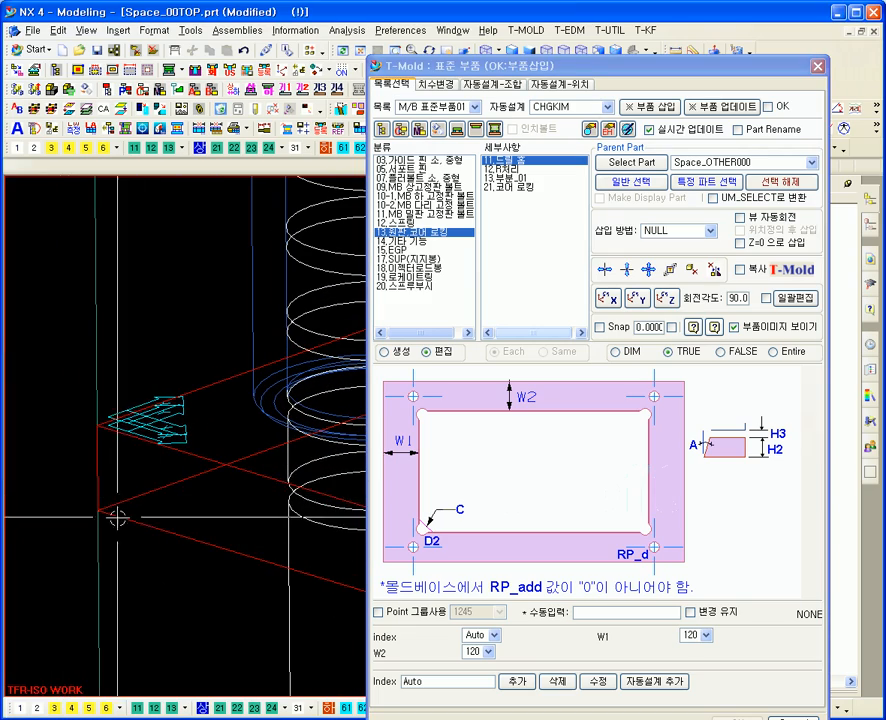
scroll(127, 494, down, 5)
shift+middle_drag(200, 400, 250, 470)
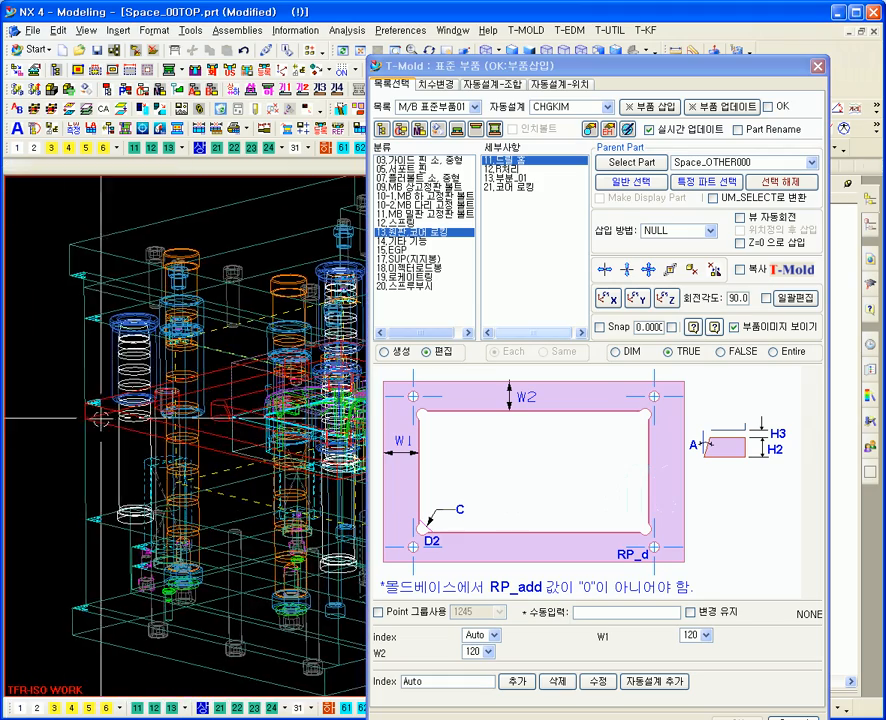
ctrl+middle_drag(78, 380, 97, 394)
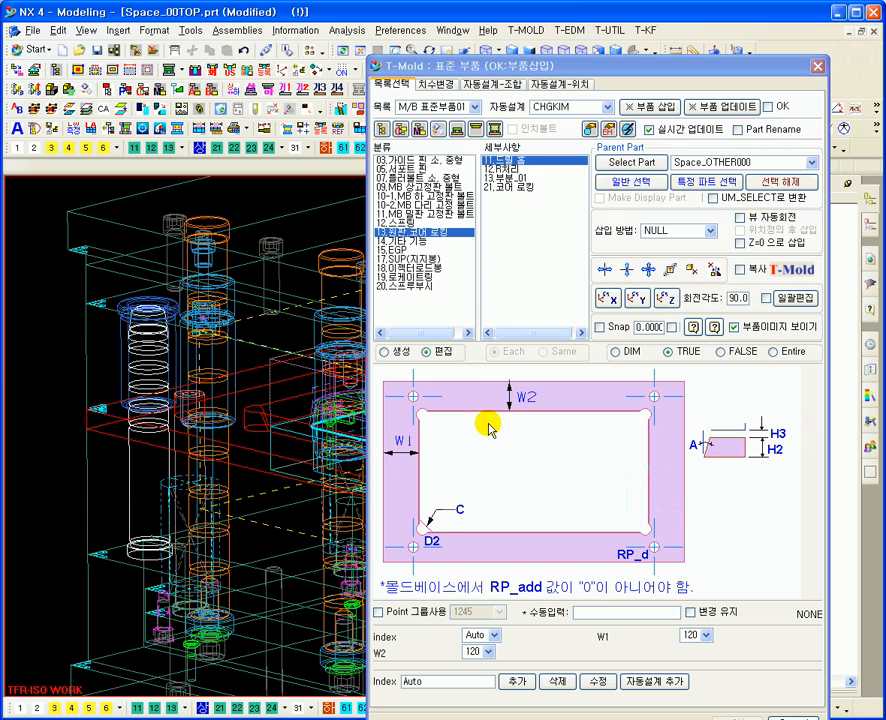
Switch the locking part's dimension display to Entire, close its settings, and examine the locking geometry and corner relief holes between the plates
click(774, 353)
ctrl+middle_drag(91, 381, 93, 310)
ctrl+middle_drag(144, 616, 144, 563)
shift+middle_drag(123, 635, 139, 605)
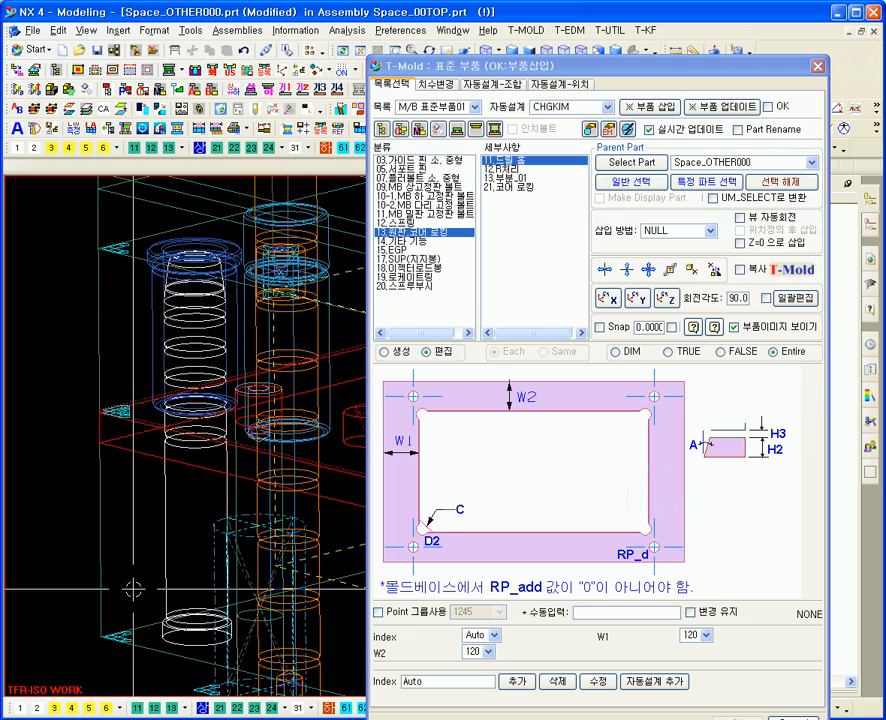
click(817, 68)
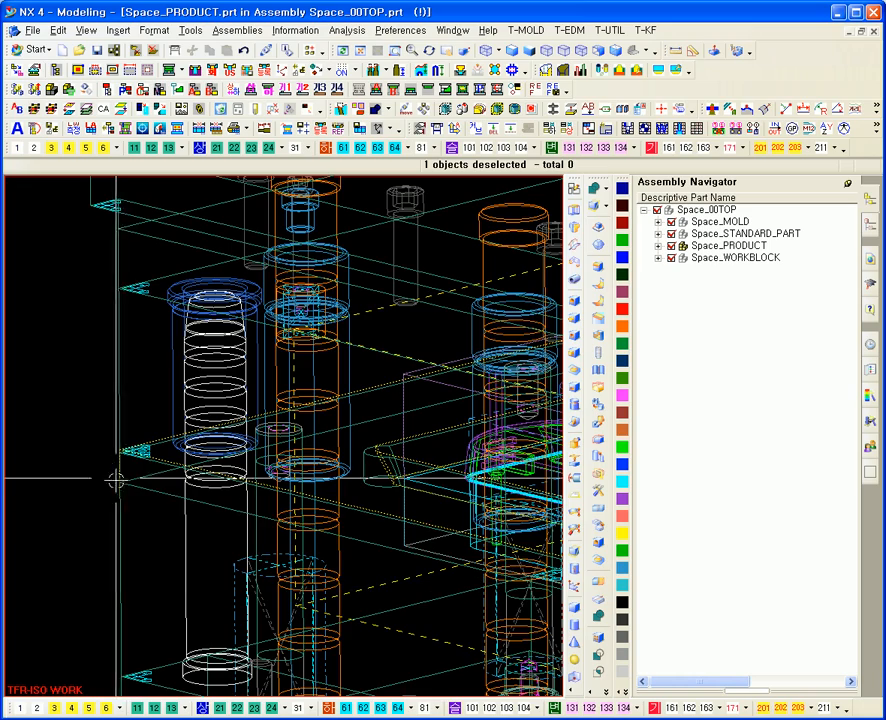
scroll(154, 432, down, 4)
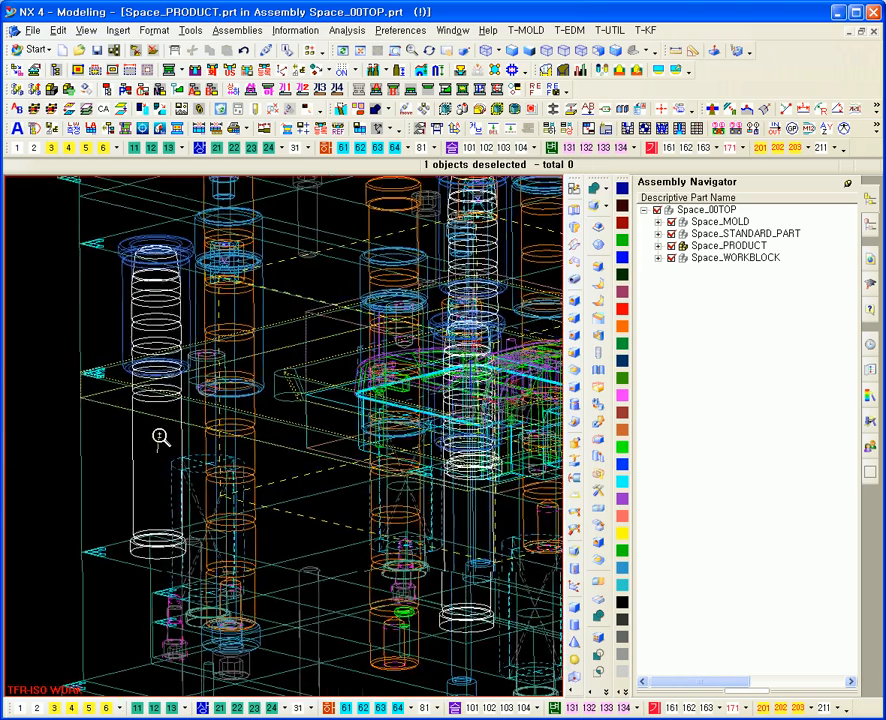
middle_drag(310, 400, 302, 511)
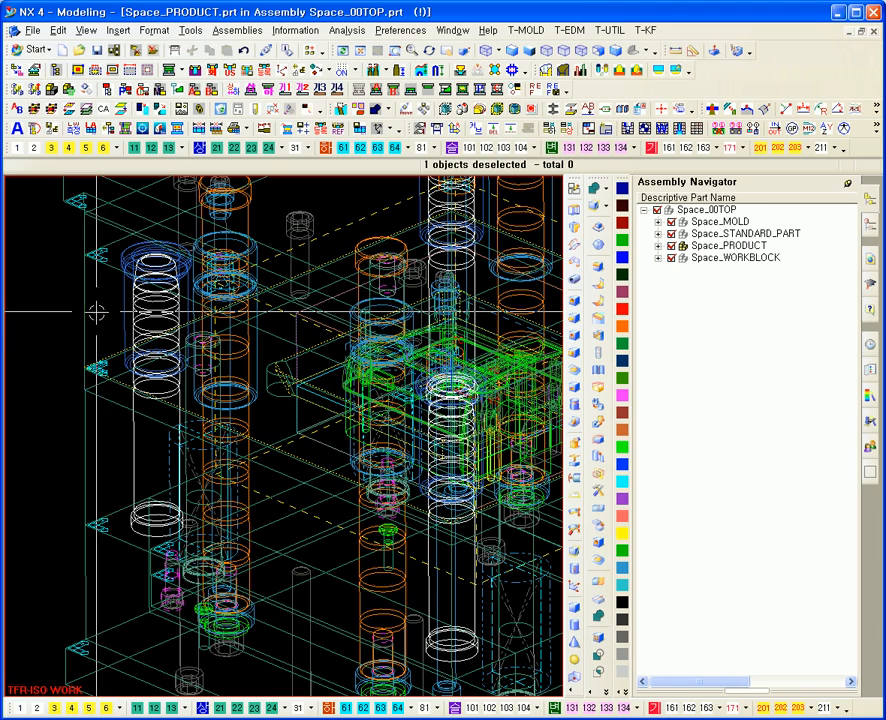
shift+middle_drag(85, 323, 118, 348)
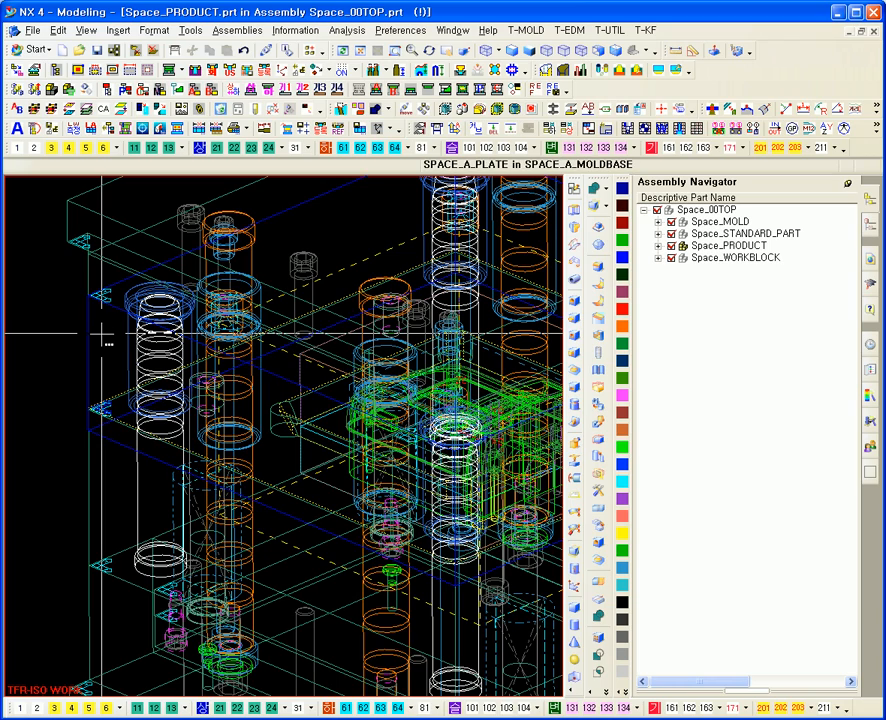
scroll(290, 400, up, 3)
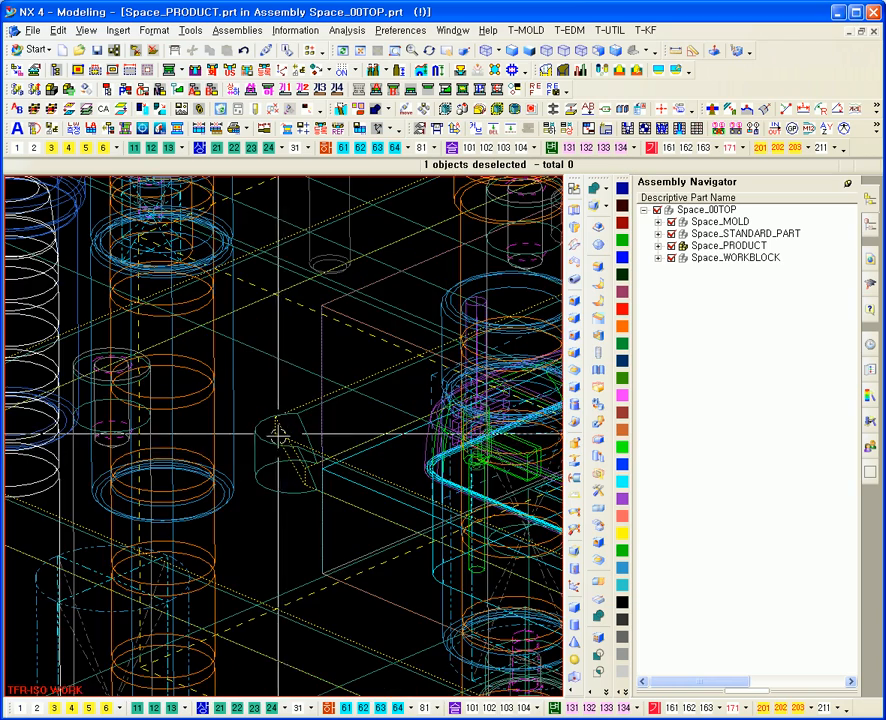
Examine the drilled corner relief of the plate locking and the surrounding pins between the plates from several angles
scroll(308, 438, down, 5)
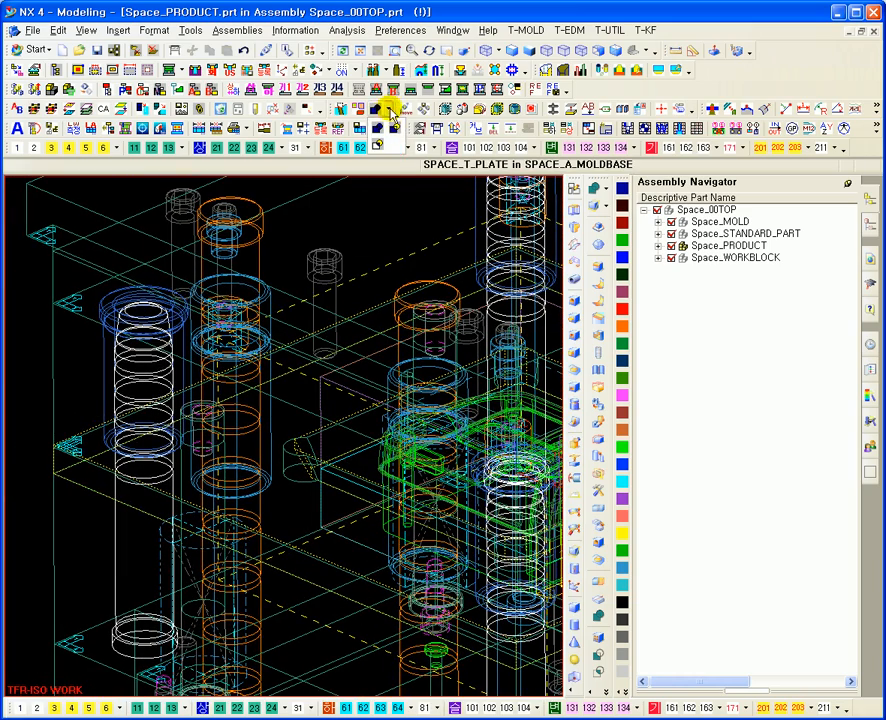
click(378, 113)
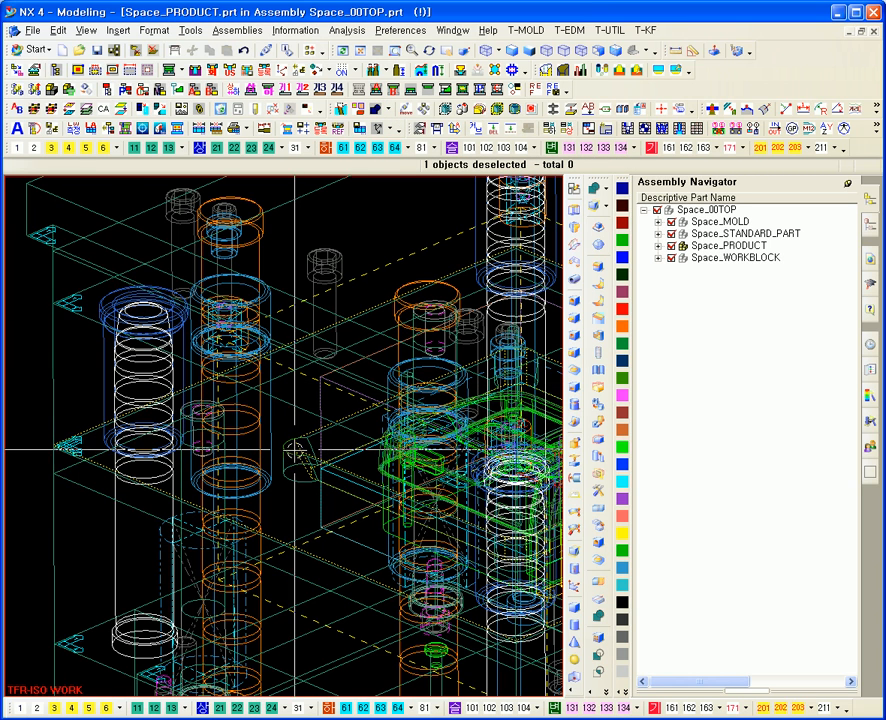
click(390, 111)
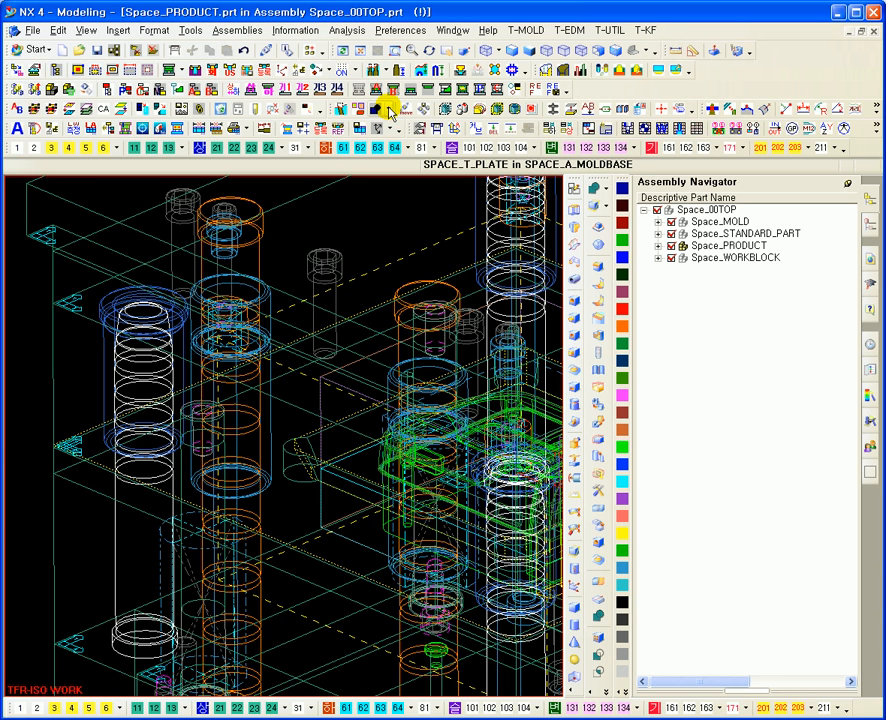
click(390, 111)
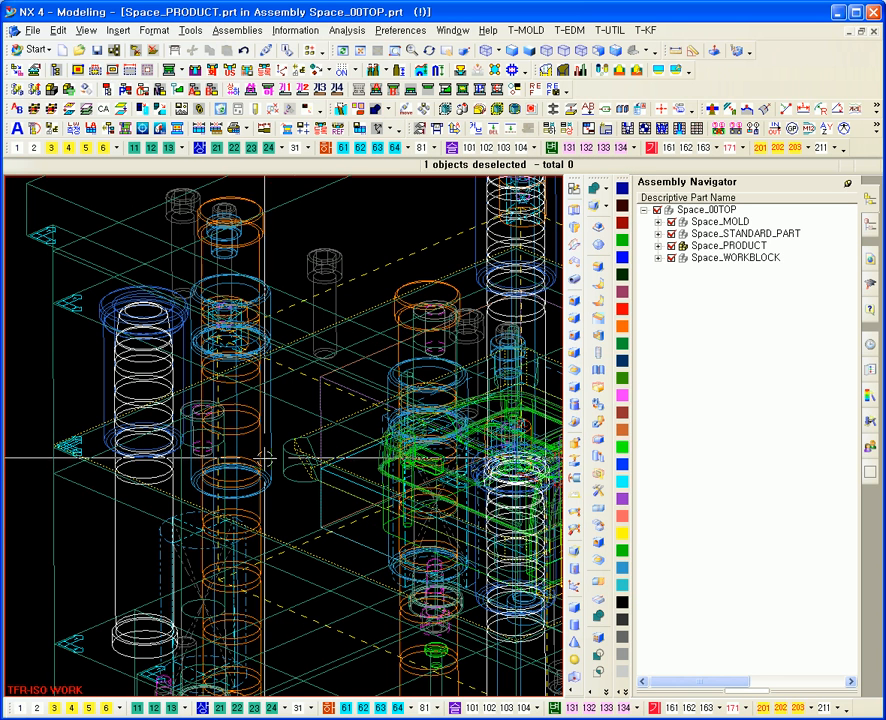
ctrl+middle_drag(294, 459, 300, 540)
ctrl+middle_drag(358, 542, 336, 366)
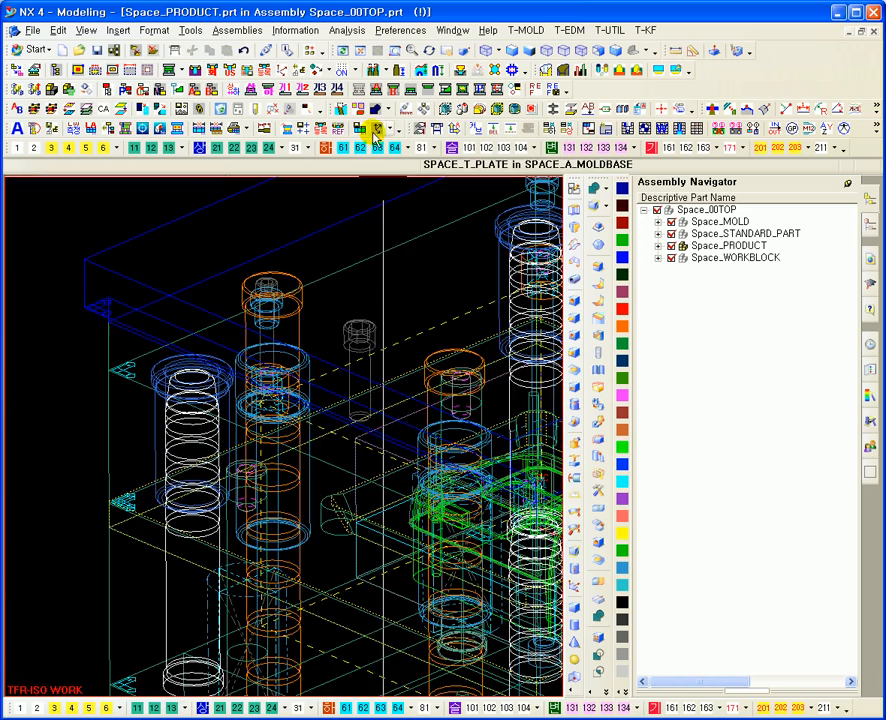
shift+middle_drag(375, 542, 328, 461)
ctrl+middle_drag(260, 480, 290, 370)
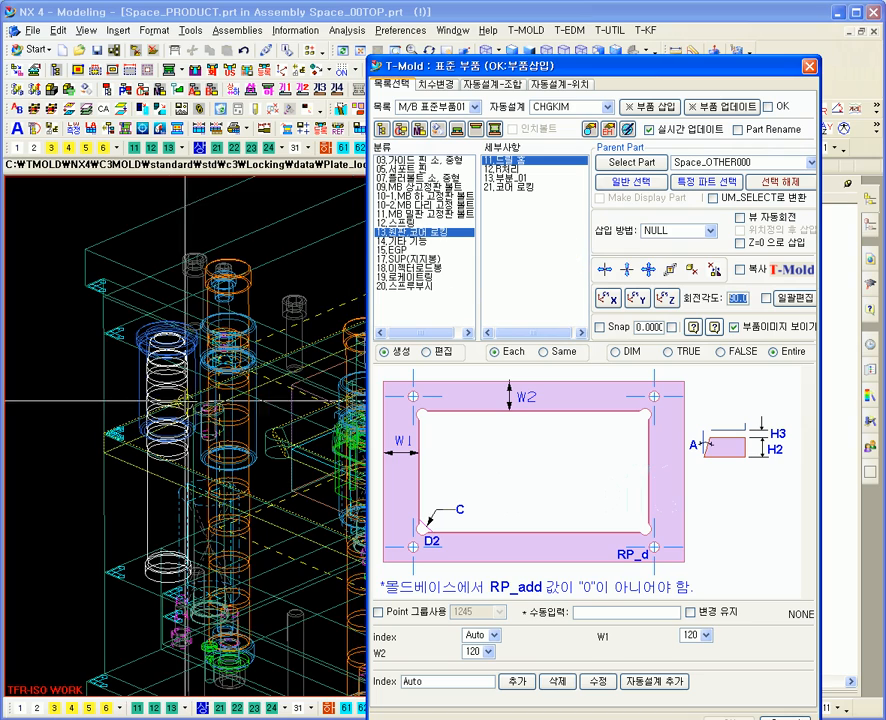
scroll(170, 404, down, 3)
shift+middle_drag(247, 487, 223, 451)
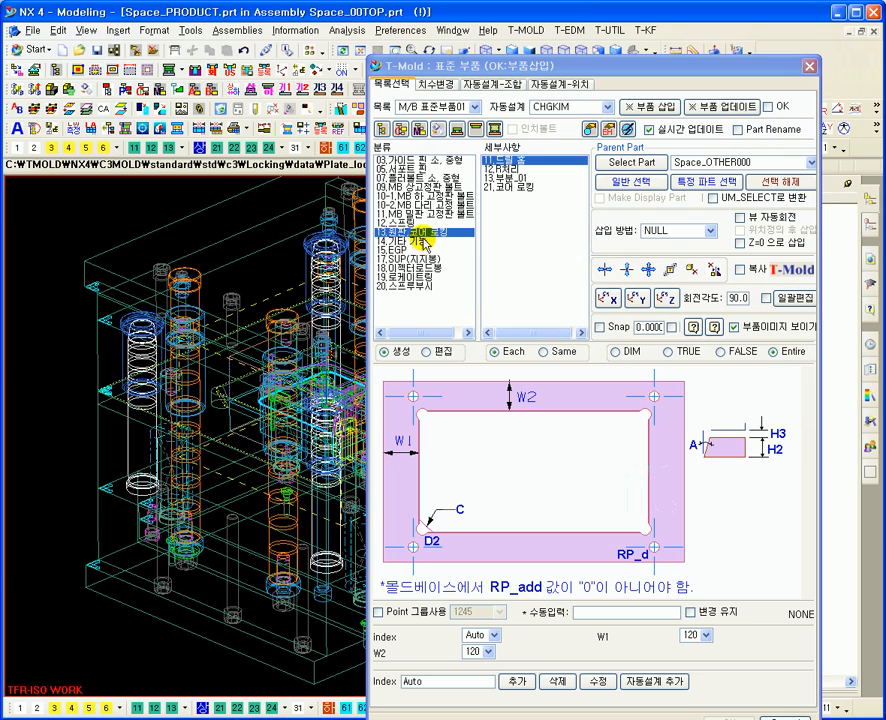
Delete the 11.드릴 홀 plate locking part from Space_OTHER000
click(512, 178)
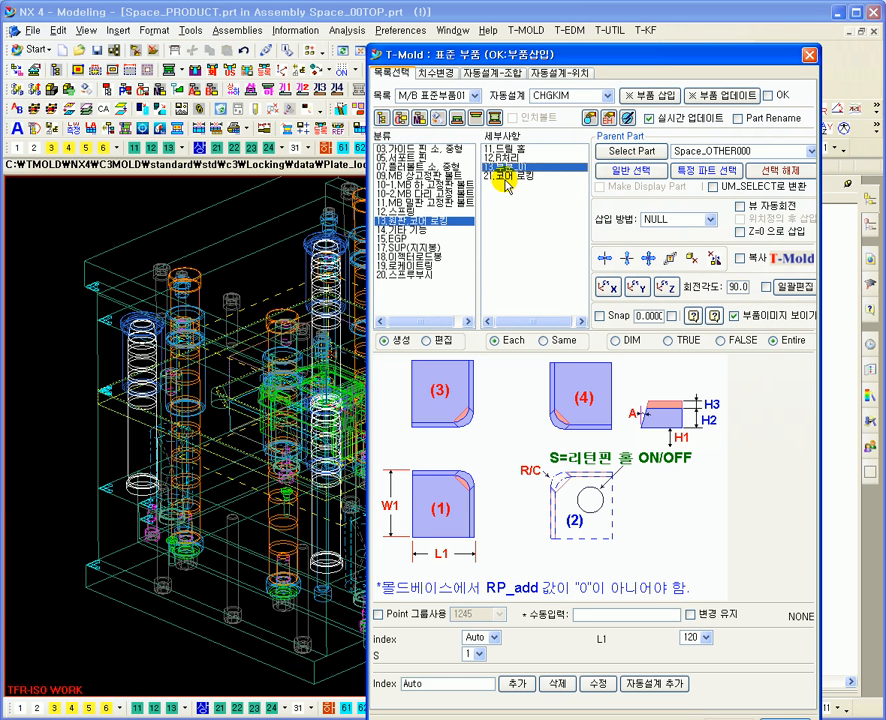
click(106, 398)
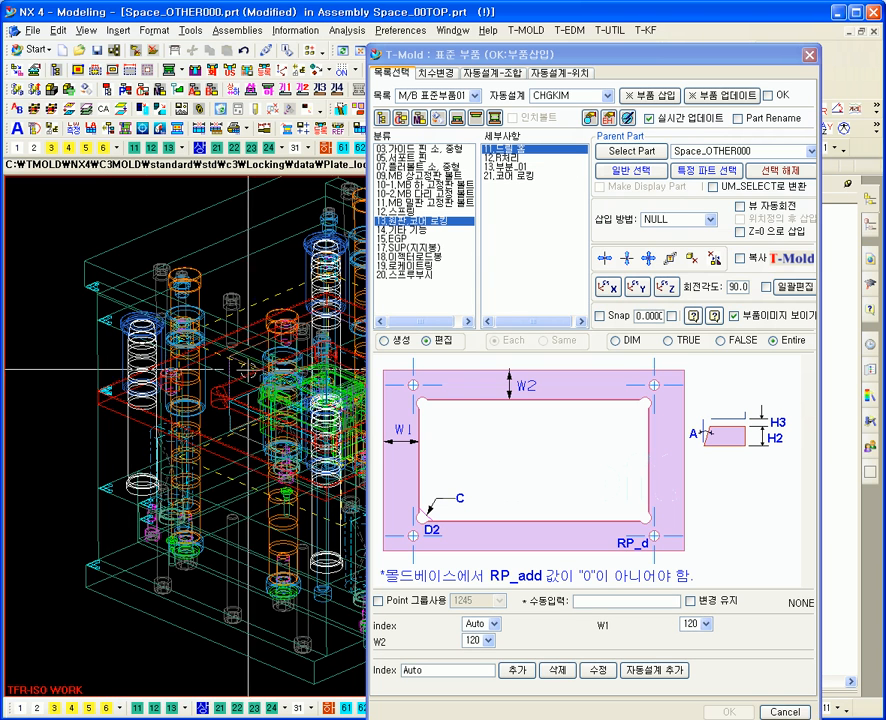
click(692, 257)
click(367, 404)
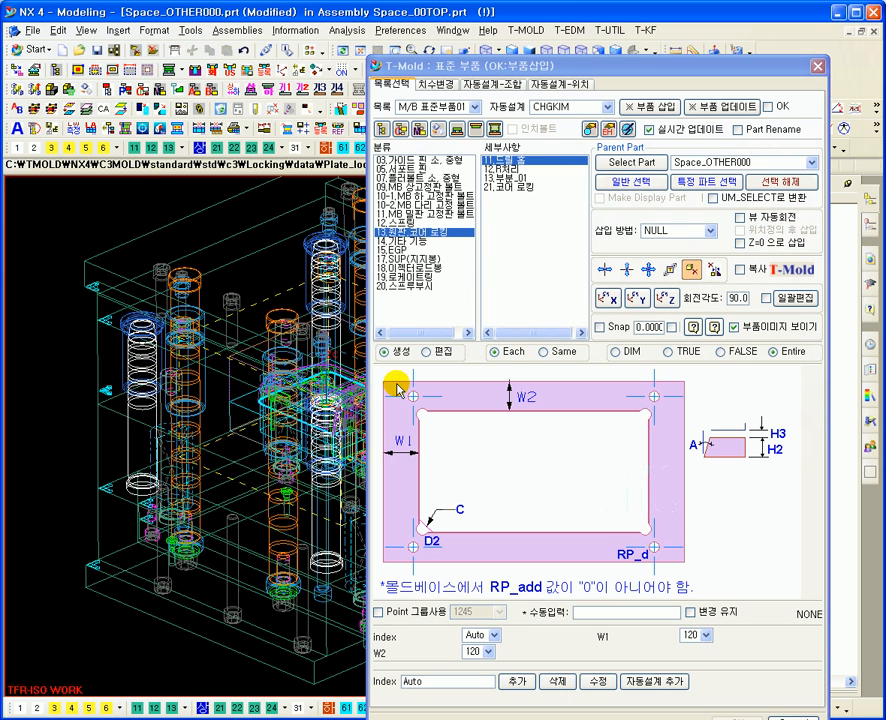
Delete the guide pins from Space_B_MOLDBASE and the support pins from Space_A_MOLDBASE
click(169, 70)
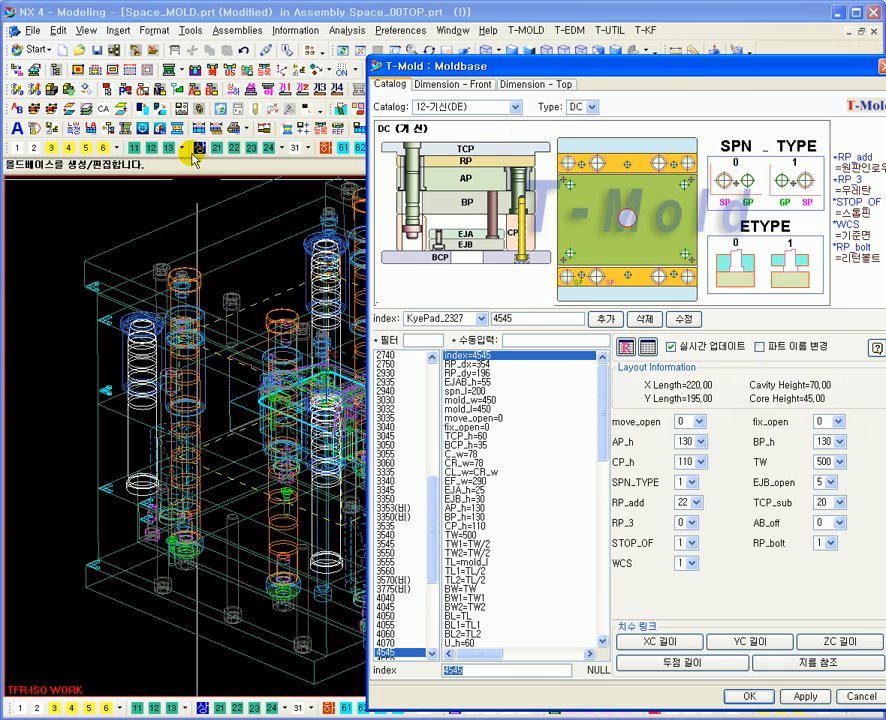
click(197, 71)
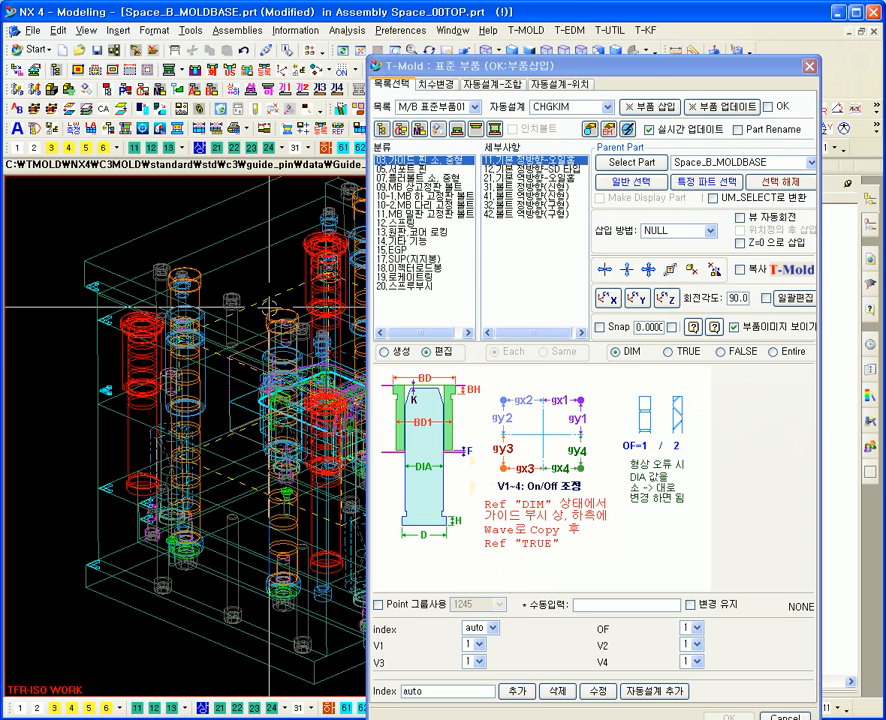
click(692, 269)
click(372, 401)
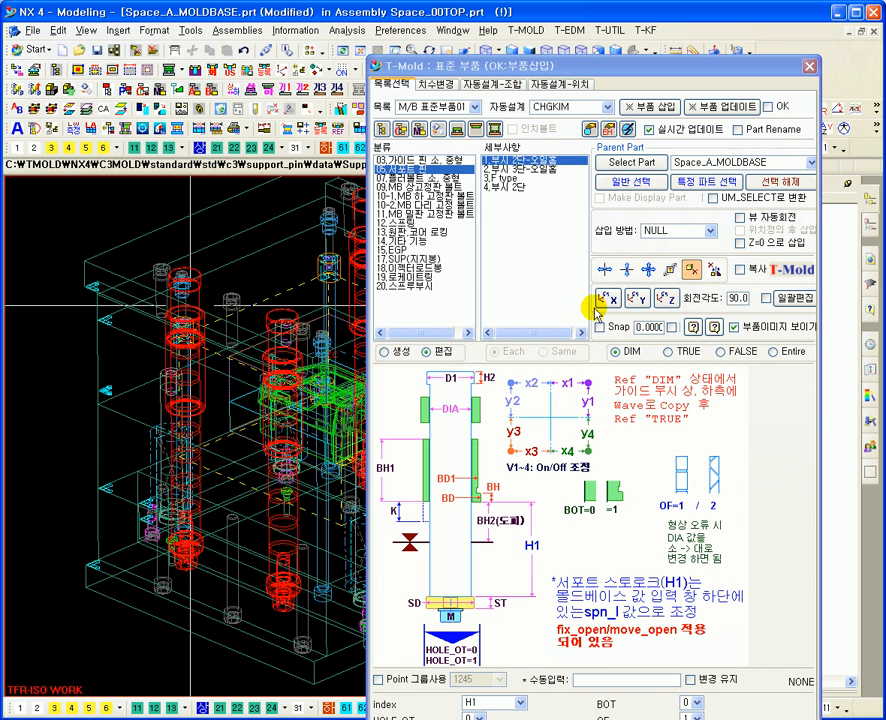
click(692, 269)
click(379, 400)
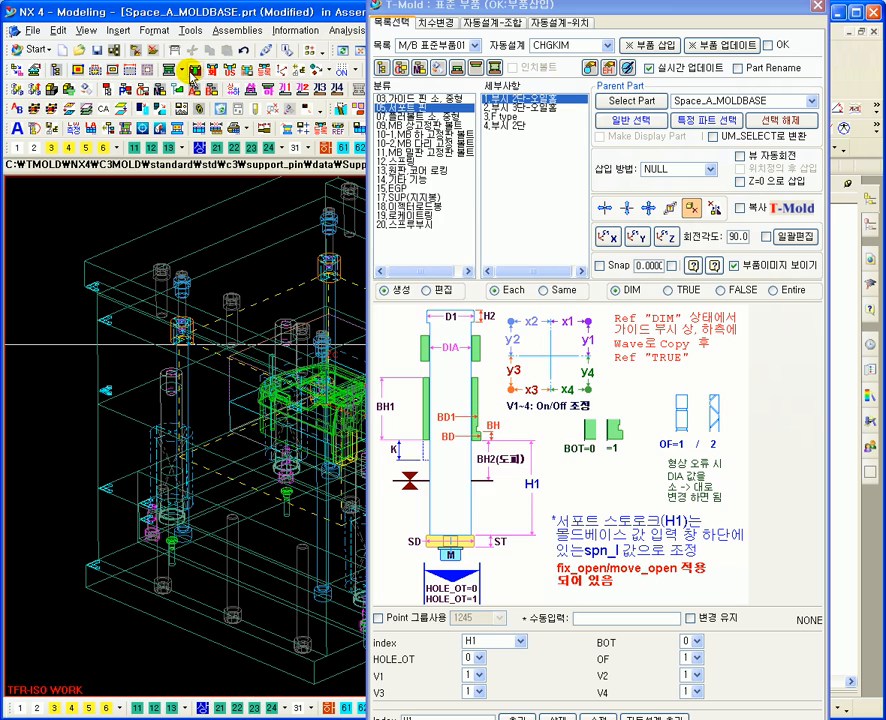
Insert the 11.기본 정방향-오일홈 guide pins into Space_B_MOLDBASE with index auto, and the 1.부시 2단-오일홈 support pins into Space_A_MOLDBASE with index H1
click(262, 107)
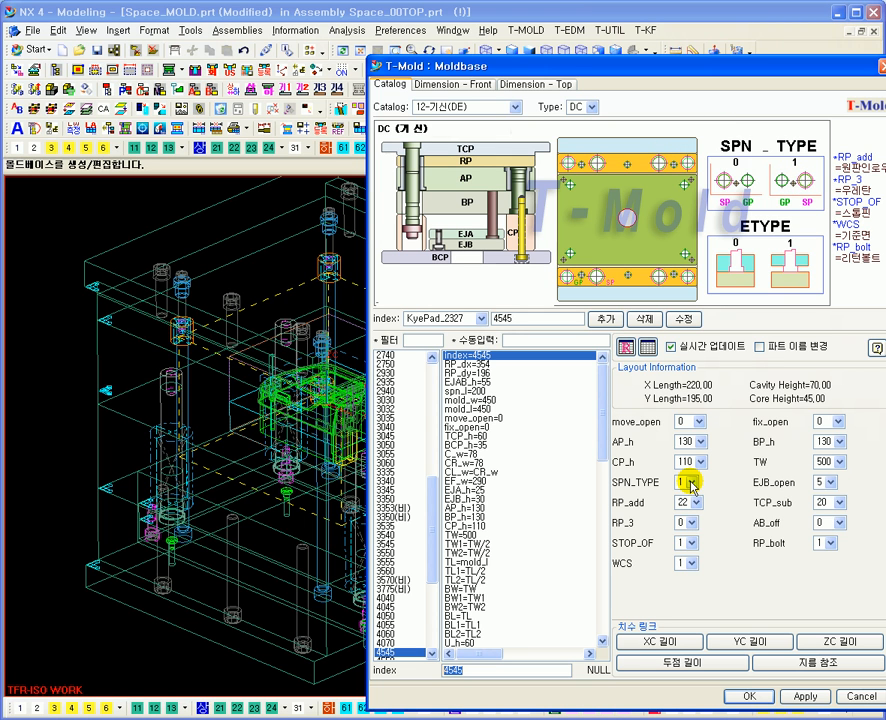
click(840, 696)
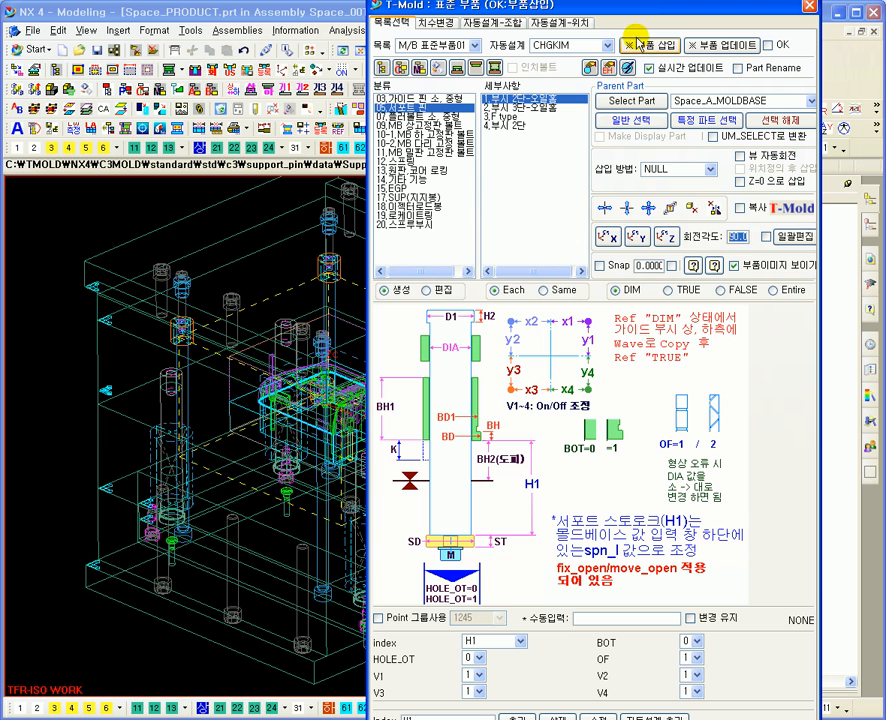
click(467, 98)
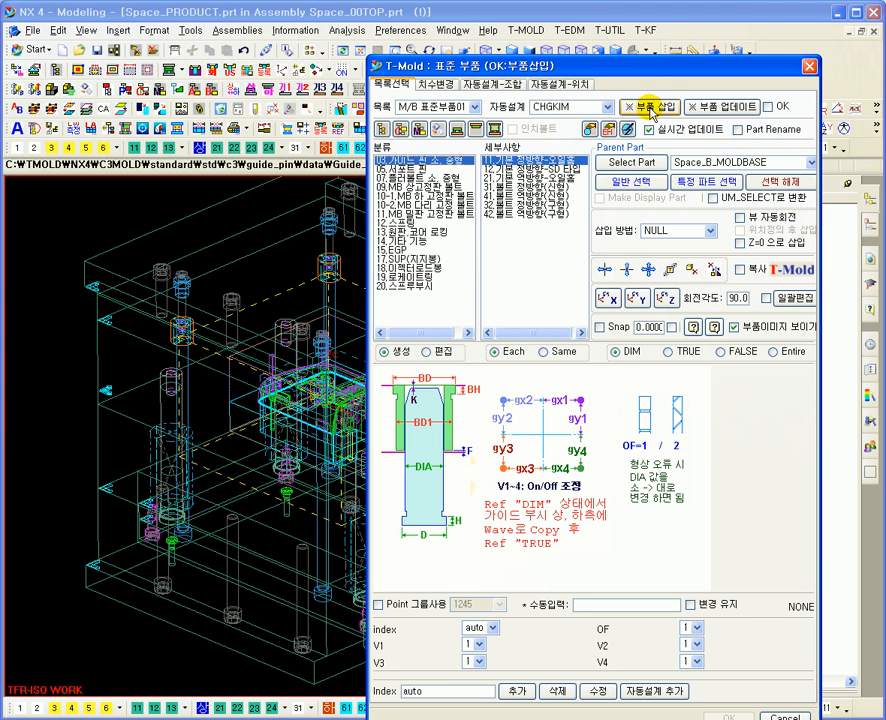
click(652, 108)
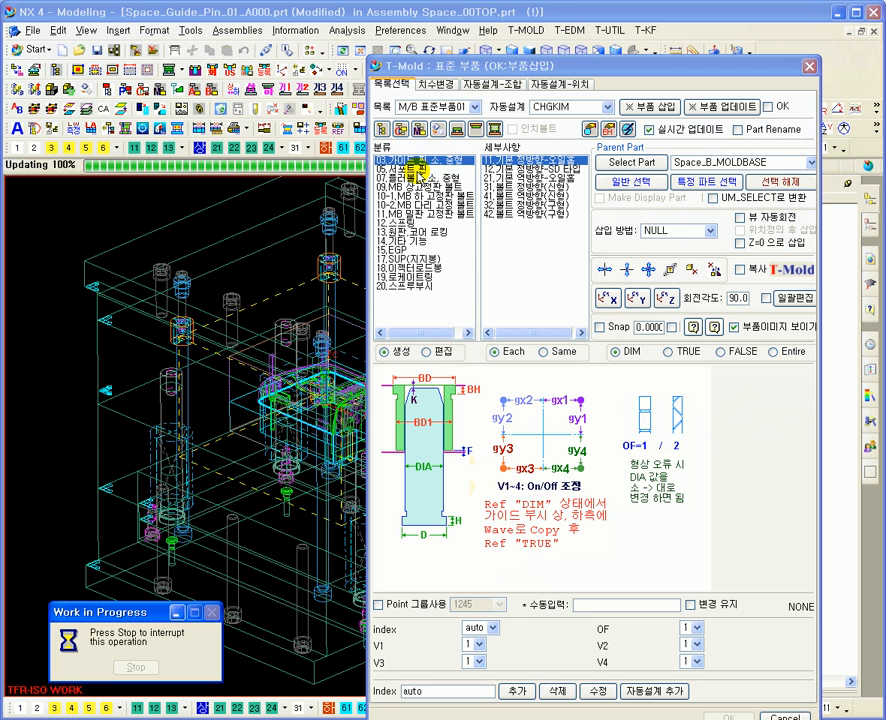
click(421, 168)
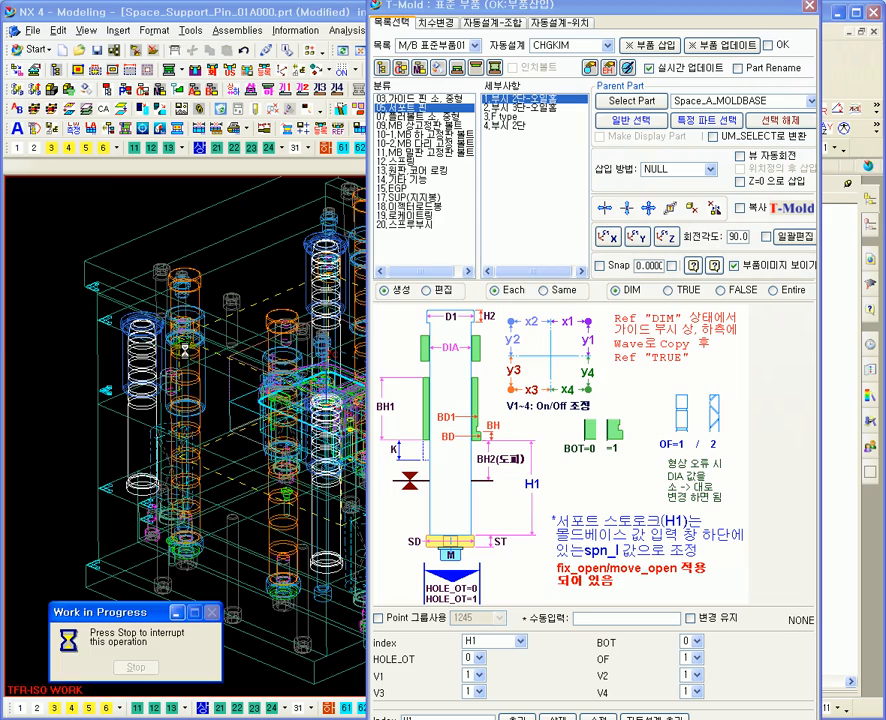
mouse_move(184, 382)
middle_down()
mouse_move(204, 374)
mouse_move(193, 380)
middle_up()
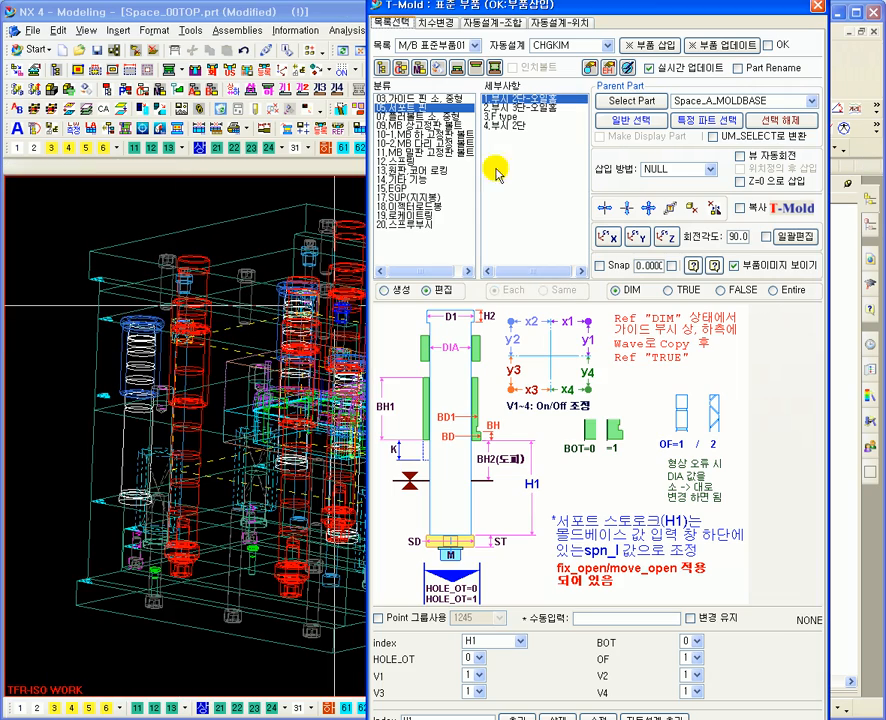
Insert the 13.부분_01 plate locking part from 13.원판 코어 로킹 into Space_OTHER000 with index Auto, L1 120 and S 1
click(432, 99)
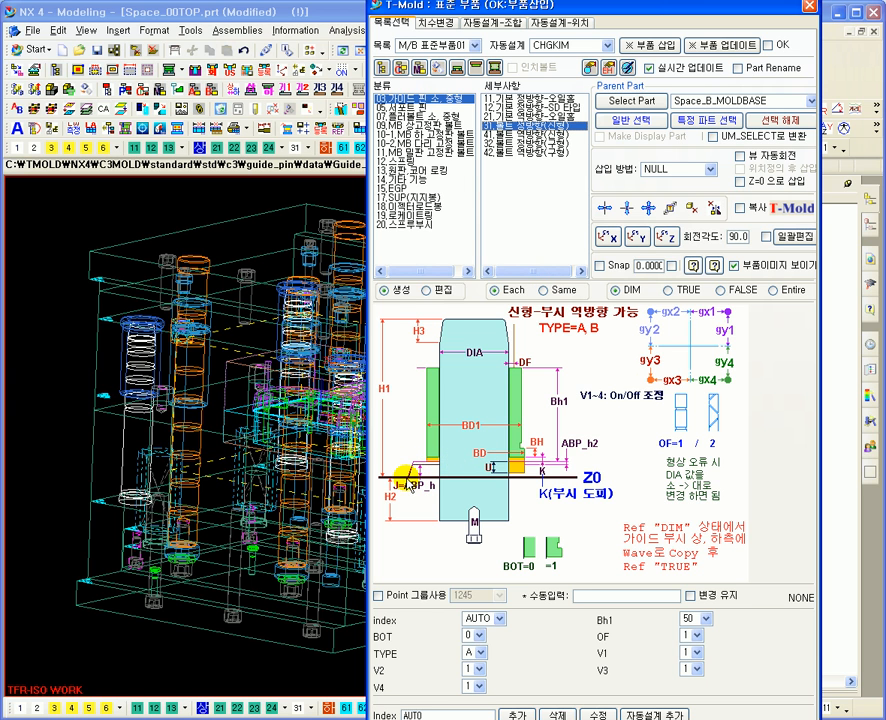
middle_drag(195, 405, 235, 310)
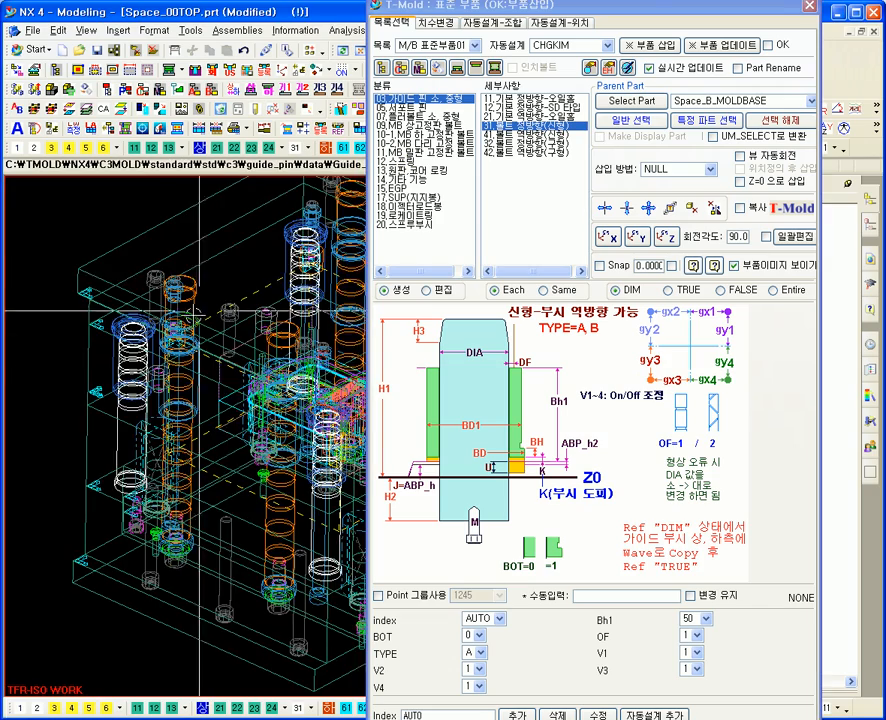
click(422, 172)
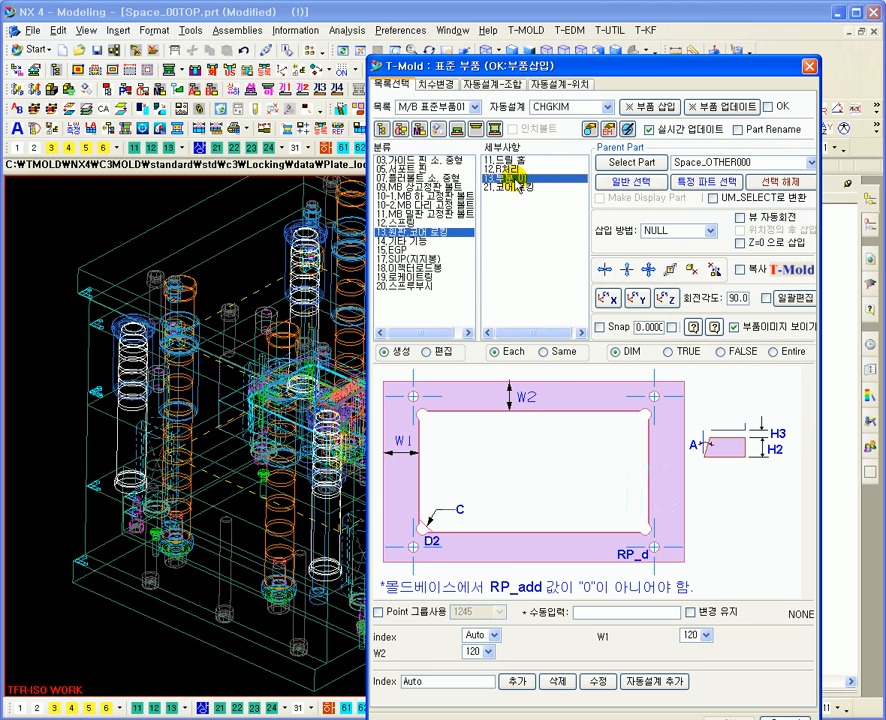
click(515, 178)
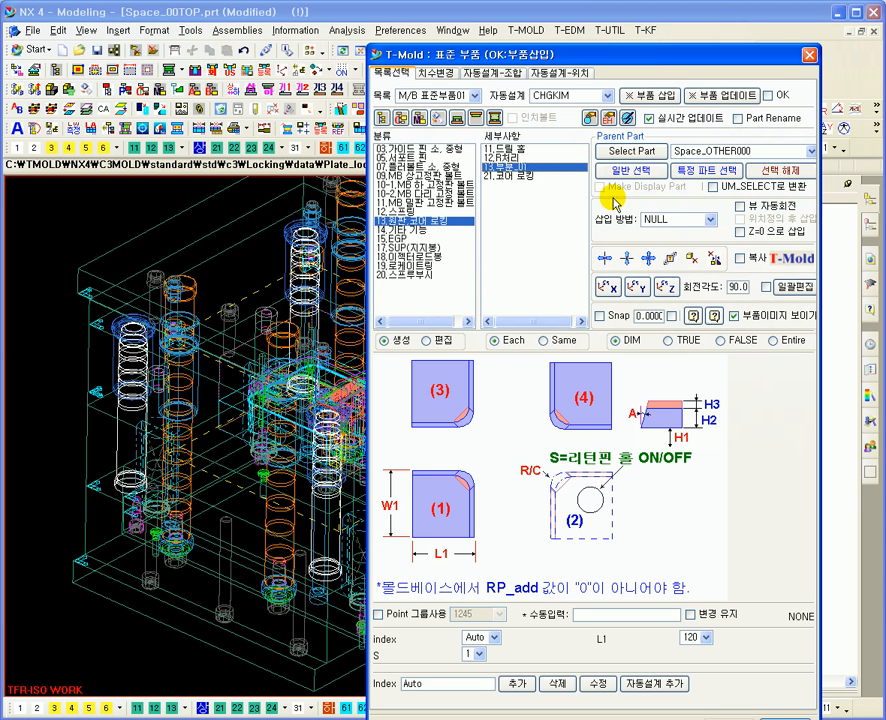
click(666, 95)
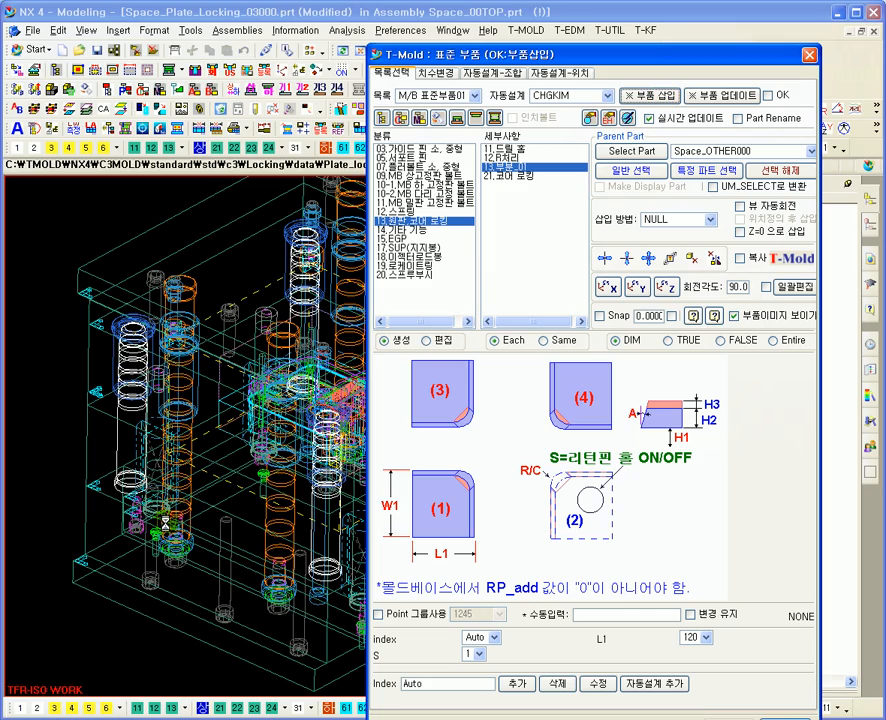
middle_drag(165, 545, 183, 362)
shift+middle_drag(230, 571, 221, 521)
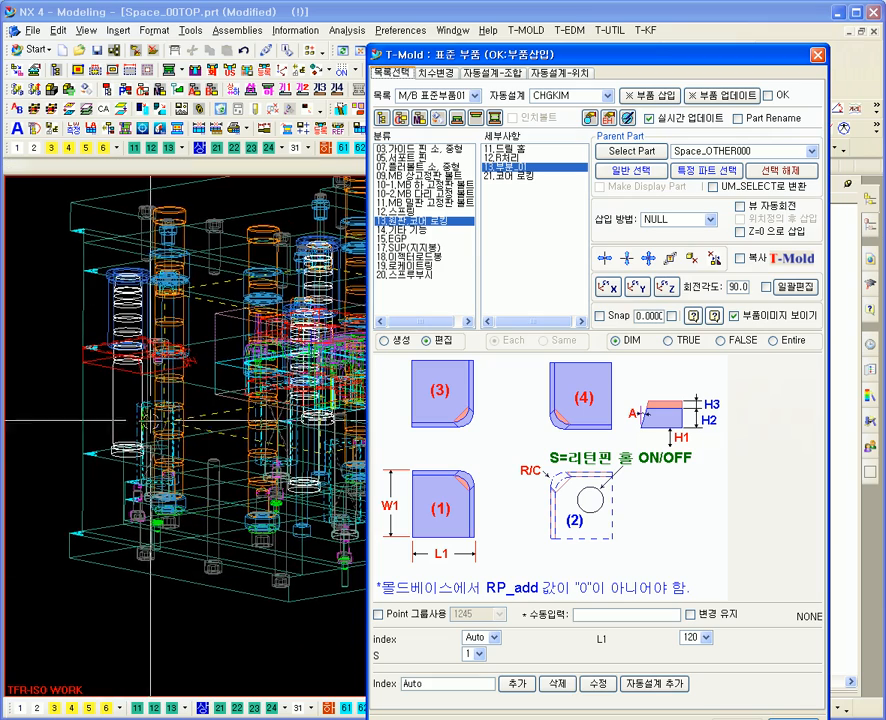
Insert the 1.하원판 사각 홀 part from 14.기타 기능 into Space_STANDARD_PART with index Guide, T 0 and L 200
click(413, 228)
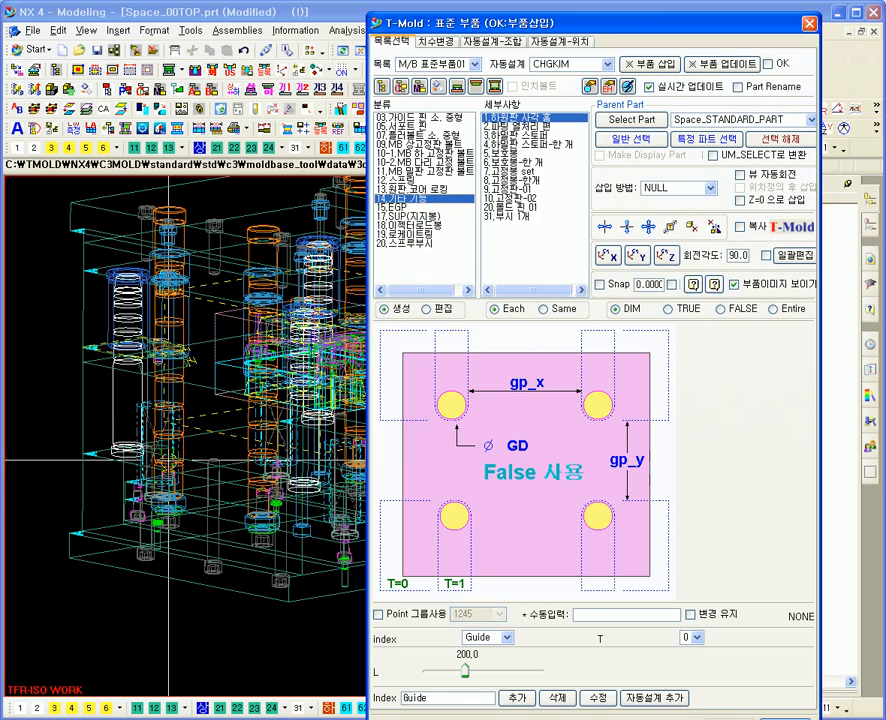
scroll(168, 455, down, 2)
middle_drag(217, 376, 240, 430)
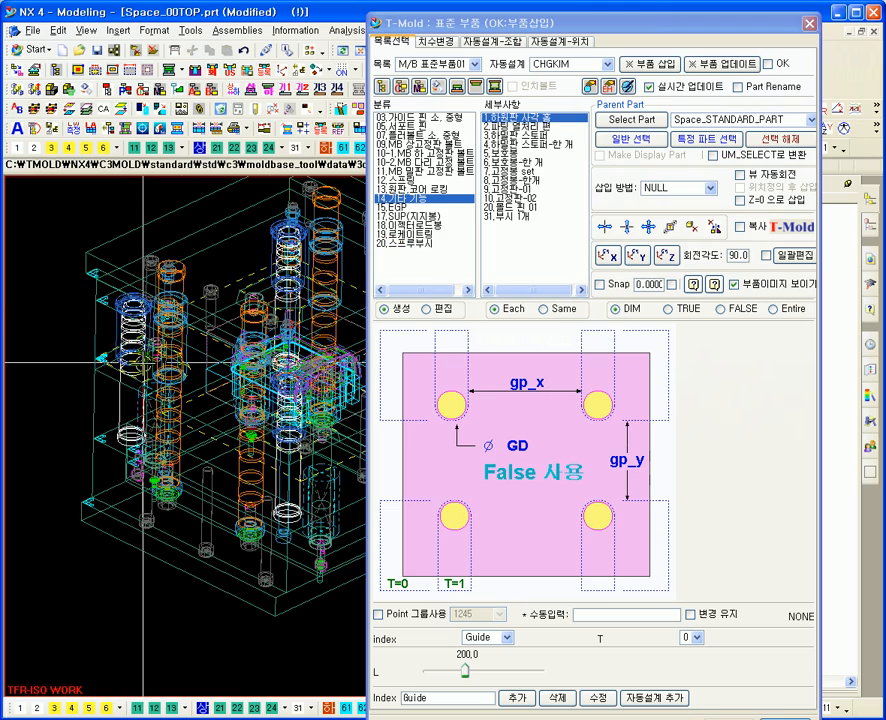
scroll(100, 407, up, 3)
middle_drag(100, 407, 175, 408)
scroll(109, 388, up, 3)
scroll(111, 388, down, 1)
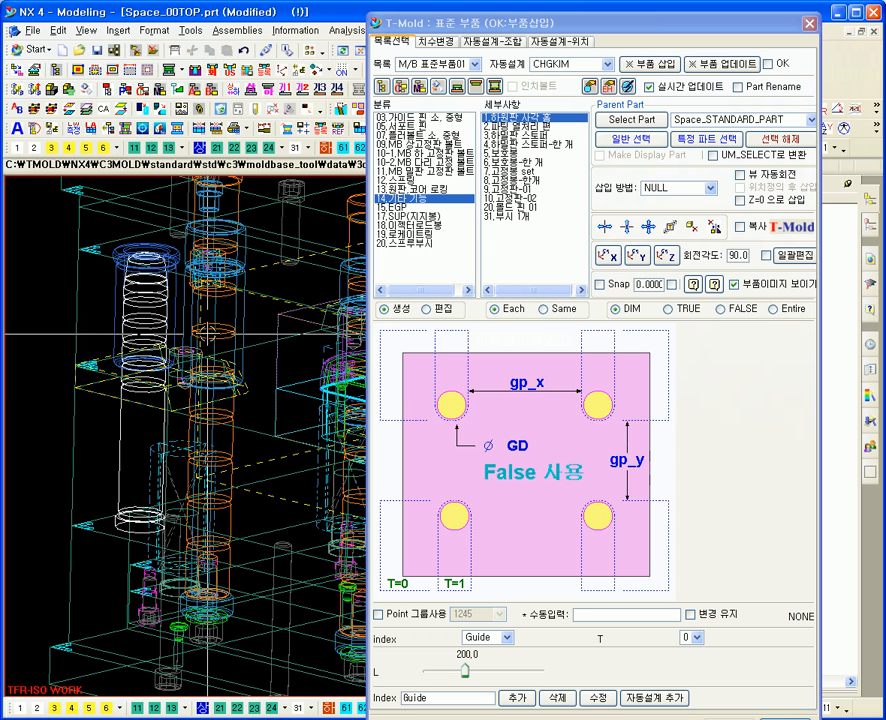
scroll(239, 449, down, 2)
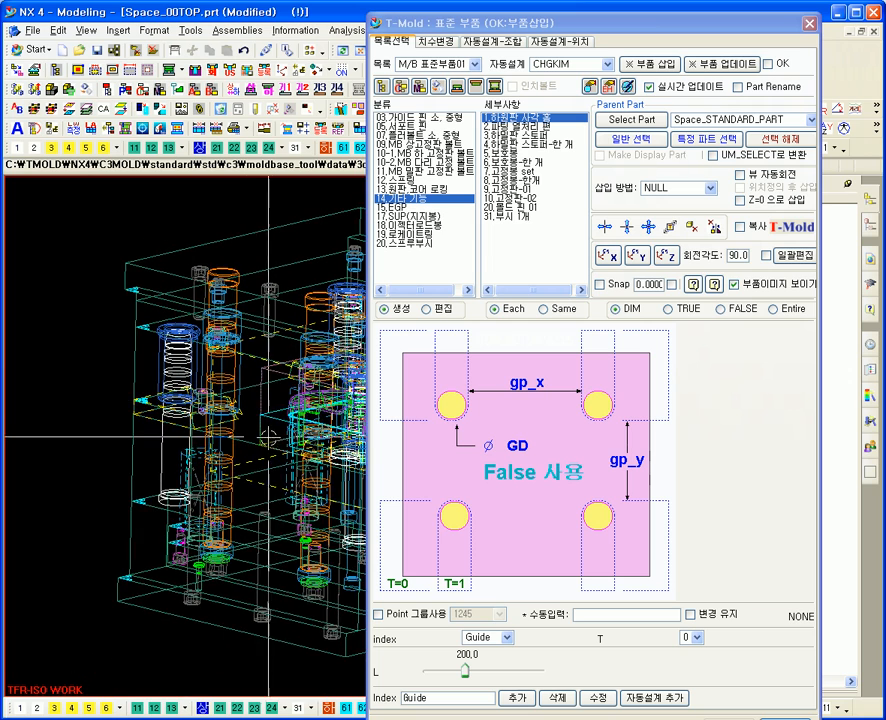
scroll(234, 436, up, 2)
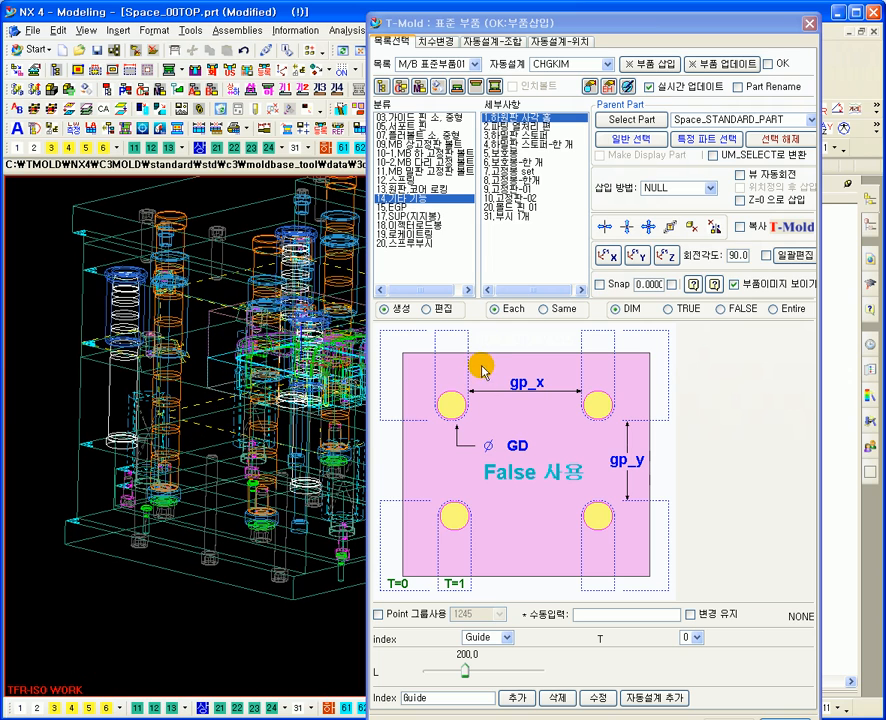
click(656, 64)
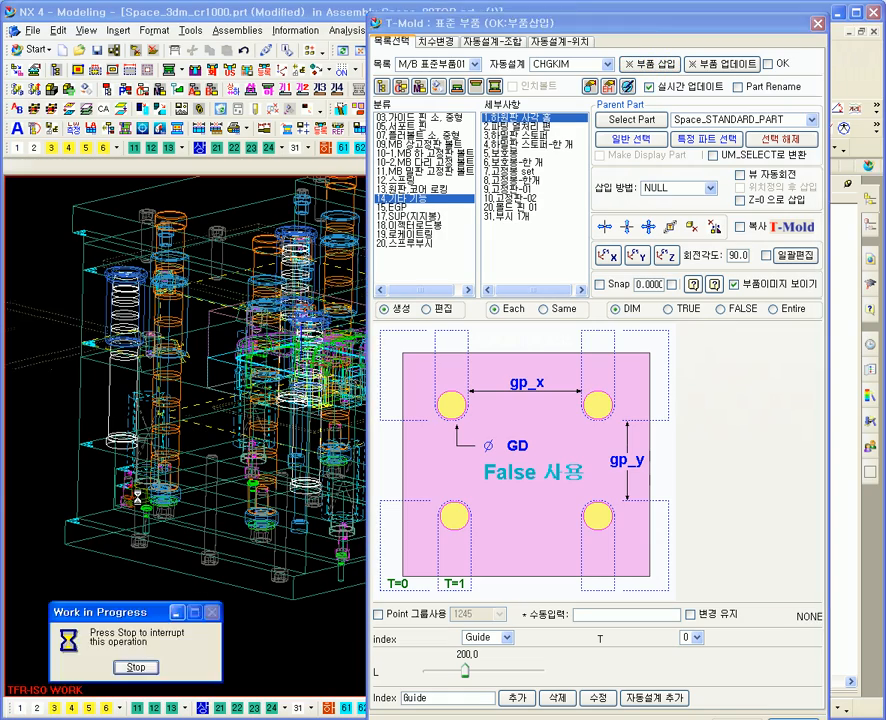
Examine the inserted square-hole outlines around the guide pins at the plate corners, up close and across the whole mold base
middle_drag(145, 381, 120, 380)
scroll(106, 372, up, 5)
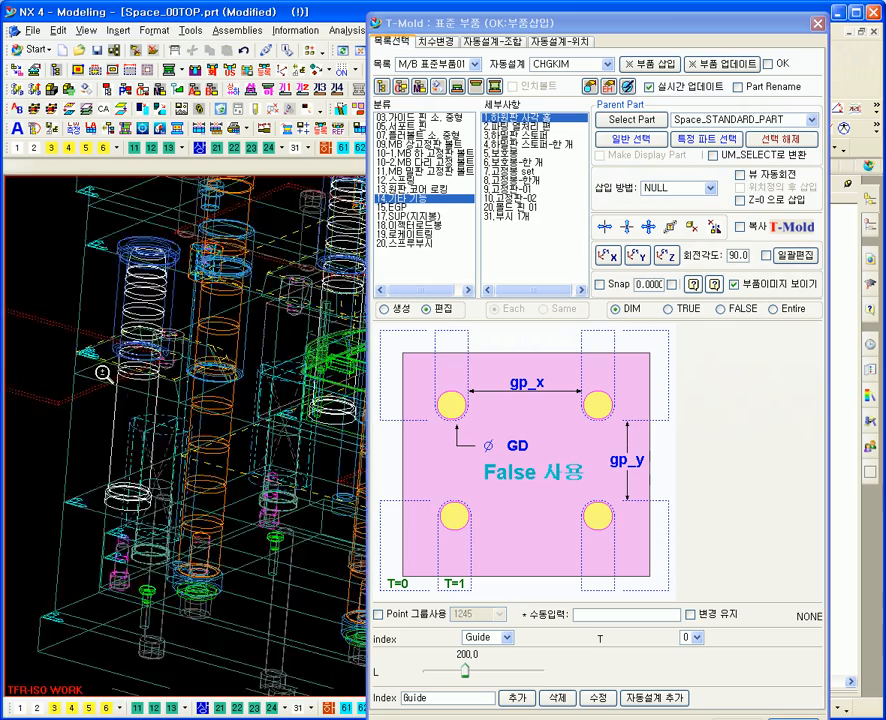
middle_drag(204, 461, 130, 417)
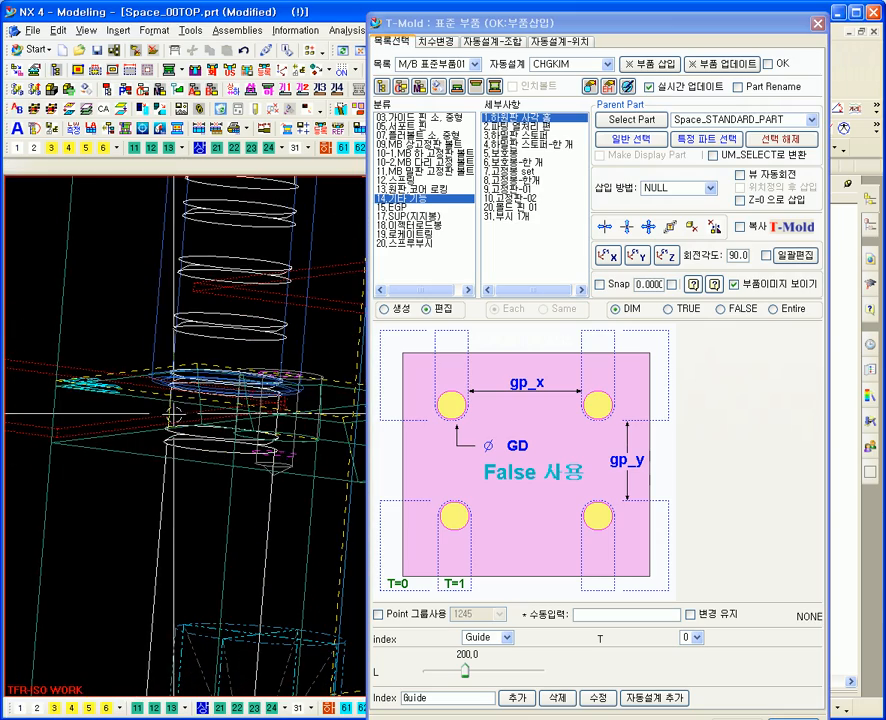
scroll(265, 428, down, 3)
middle_drag(265, 428, 144, 437)
scroll(144, 437, down, 3)
shift+middle_drag(234, 544, 215, 444)
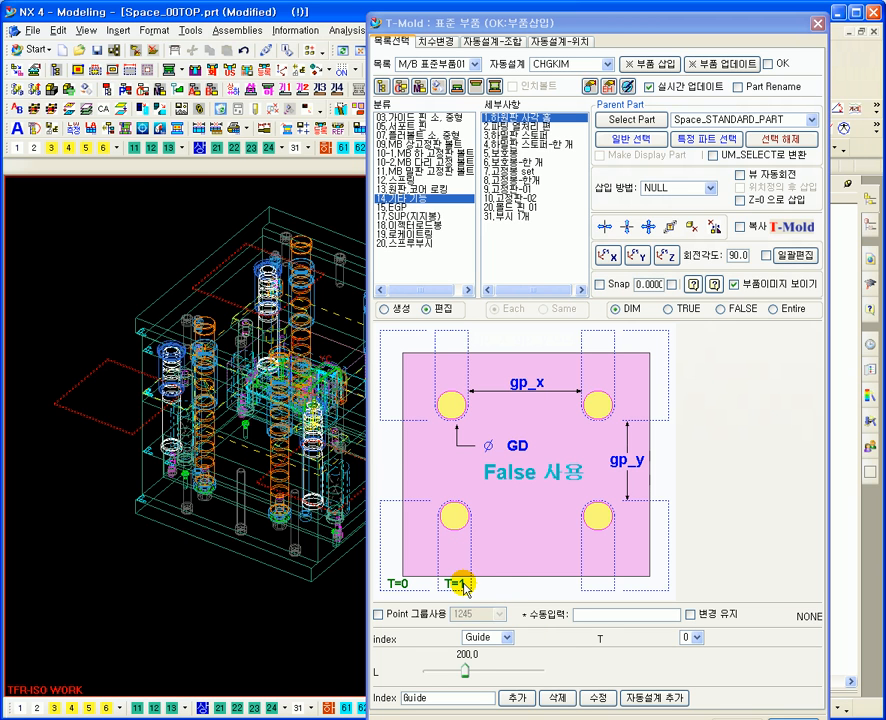
Review the 14.기타 기능 previews, including 5.보호봉, 6.보호봉-한 개 and 7.고정봉 set, and open the 15.EGP category
click(697, 637)
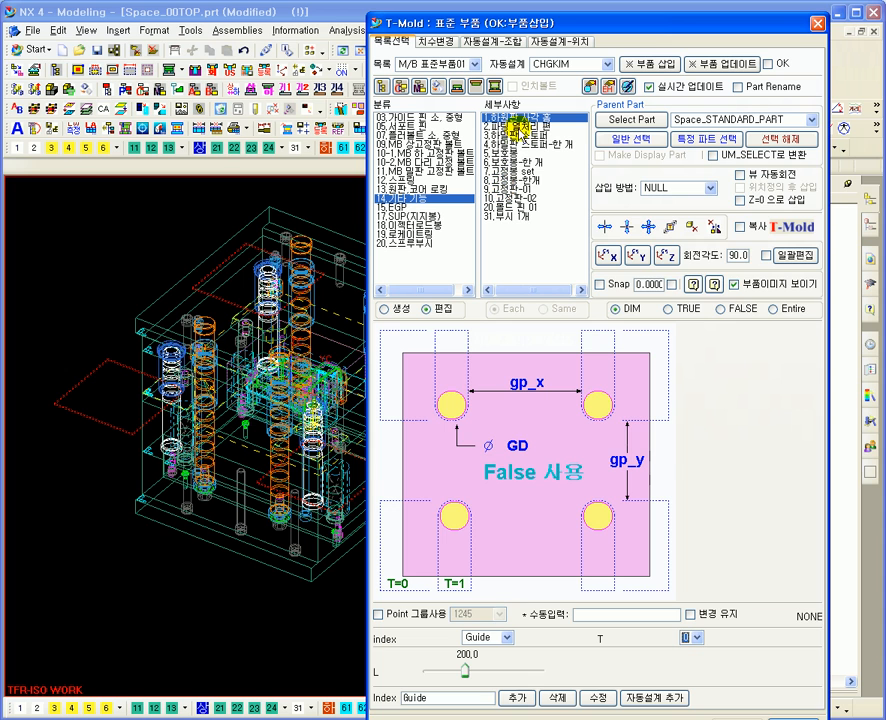
click(519, 128)
drag(508, 9, 473, 133)
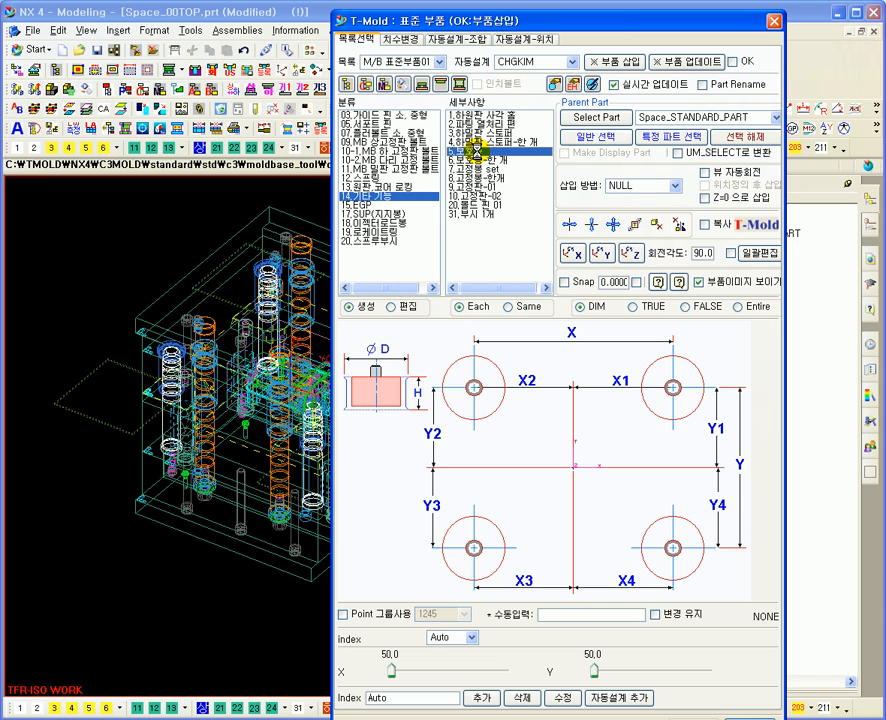
middle_drag(156, 337, 235, 370)
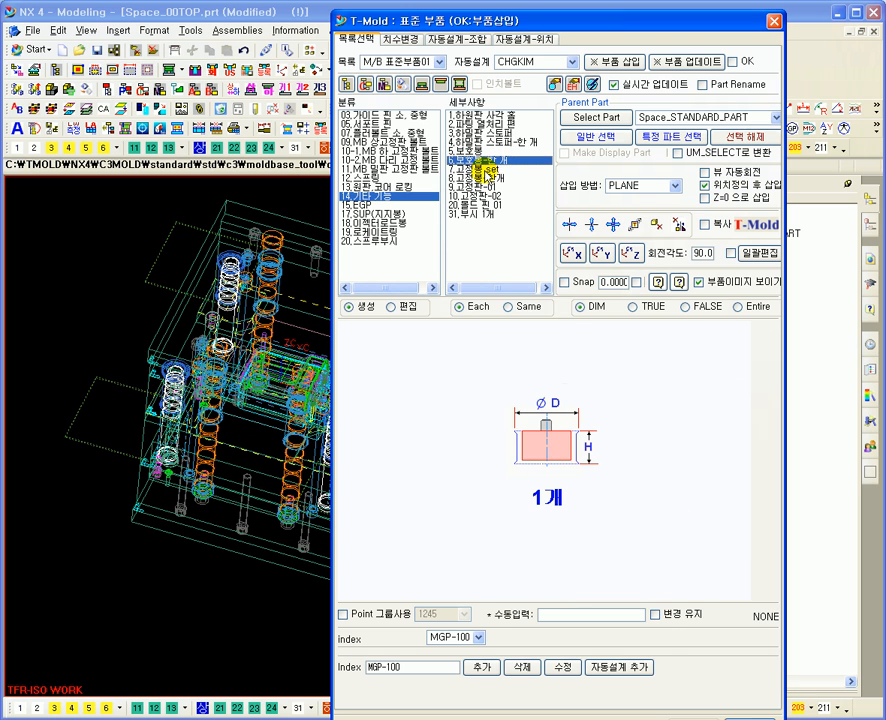
click(479, 171)
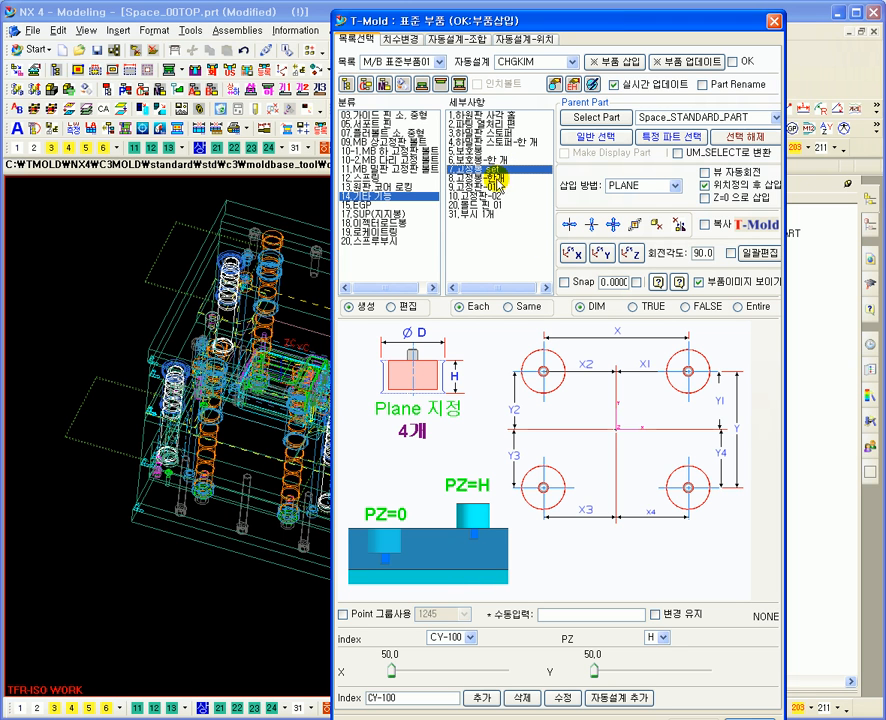
click(361, 203)
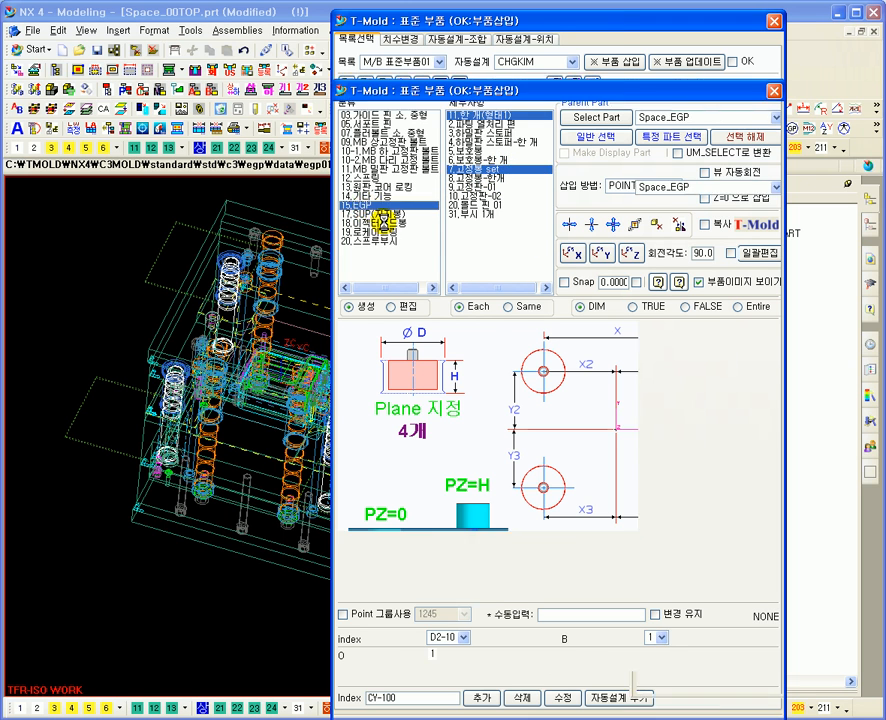
middle_drag(192, 514, 162, 466)
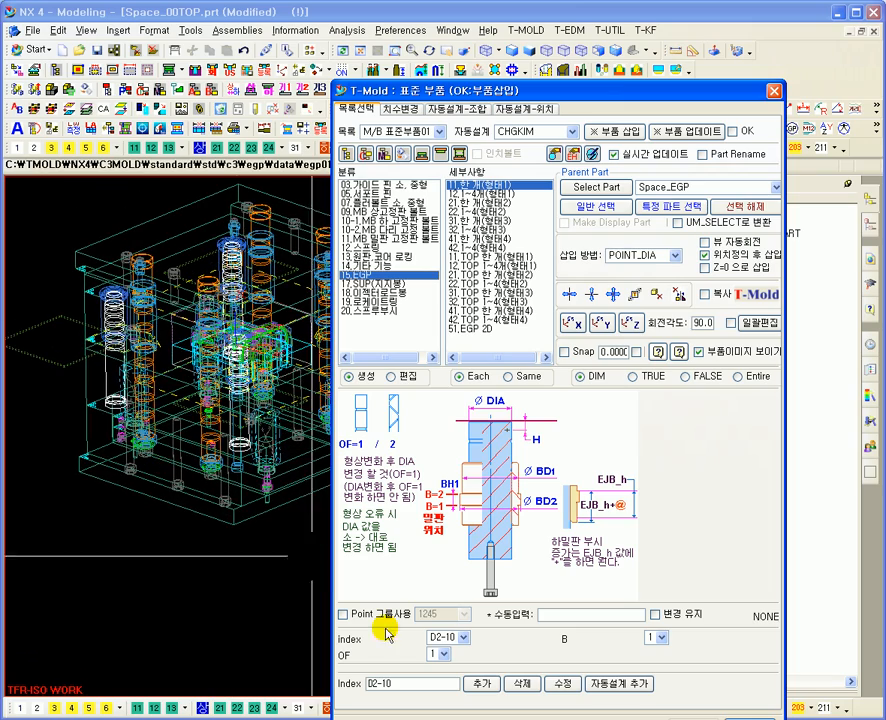
click(463, 637)
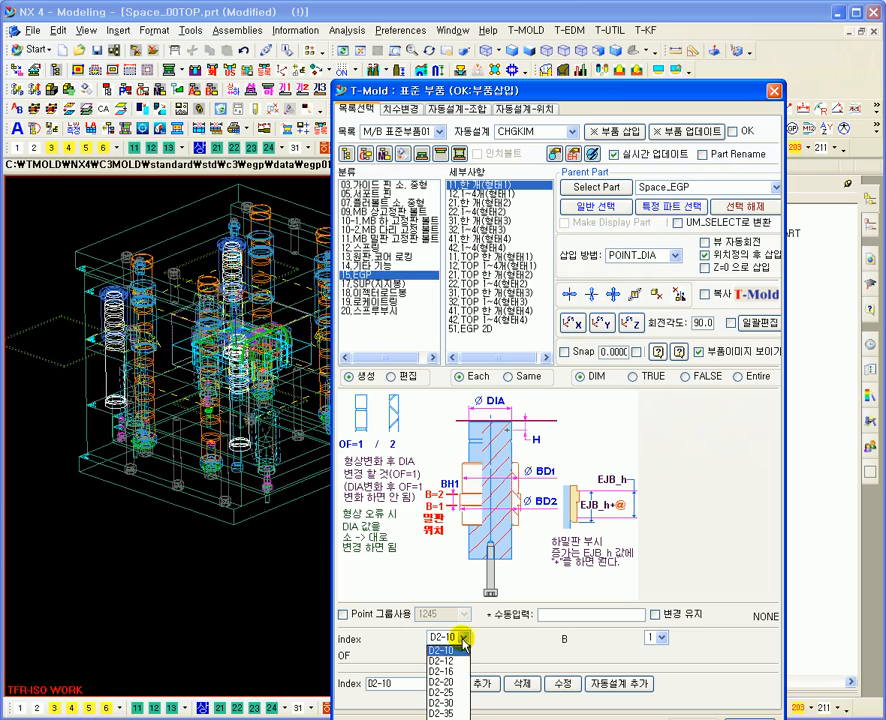
click(459, 693)
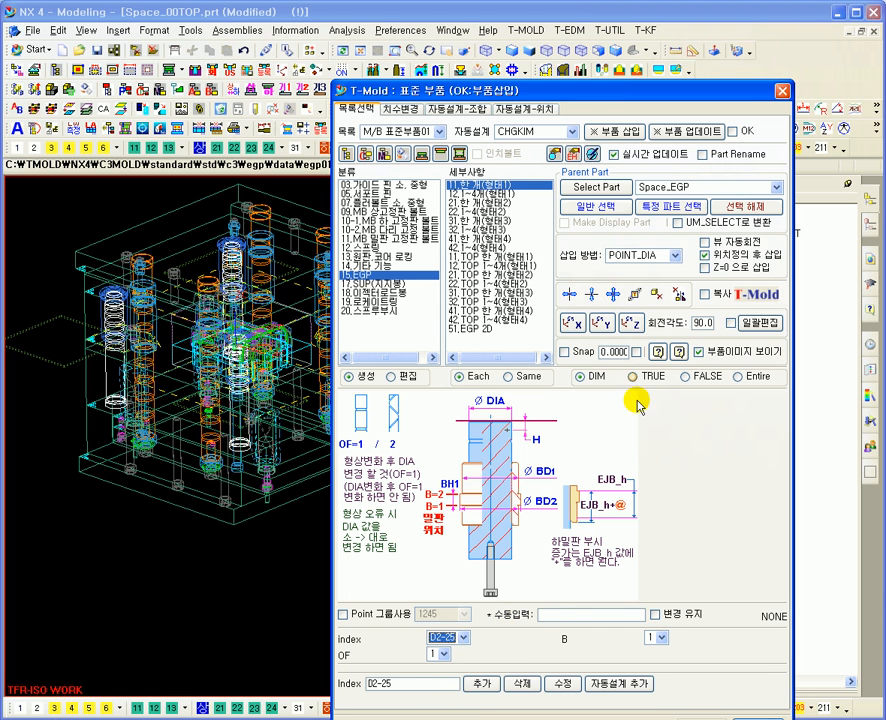
click(614, 133)
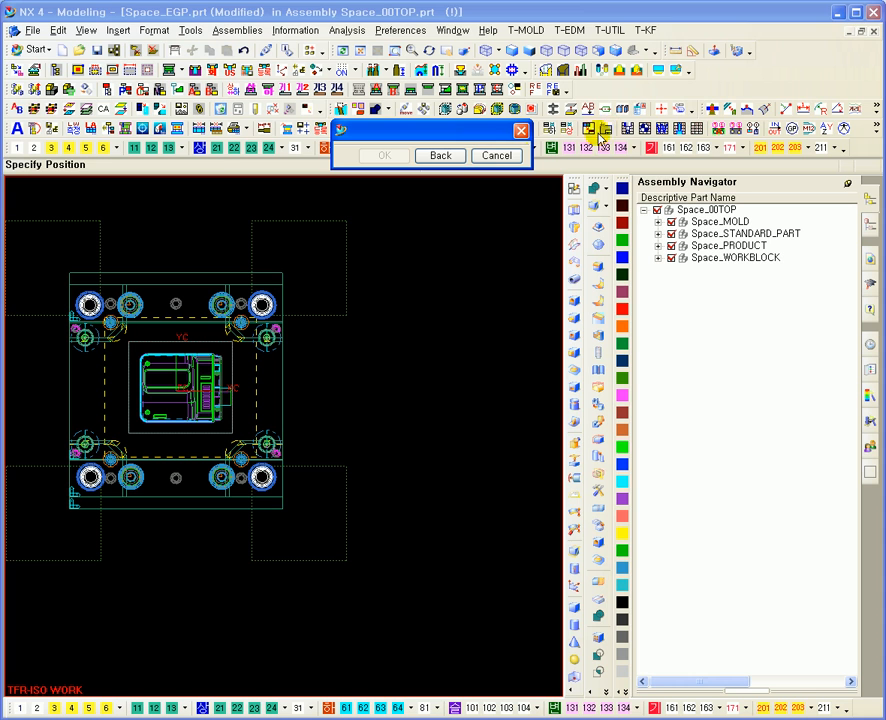
click(494, 157)
click(647, 257)
click(640, 268)
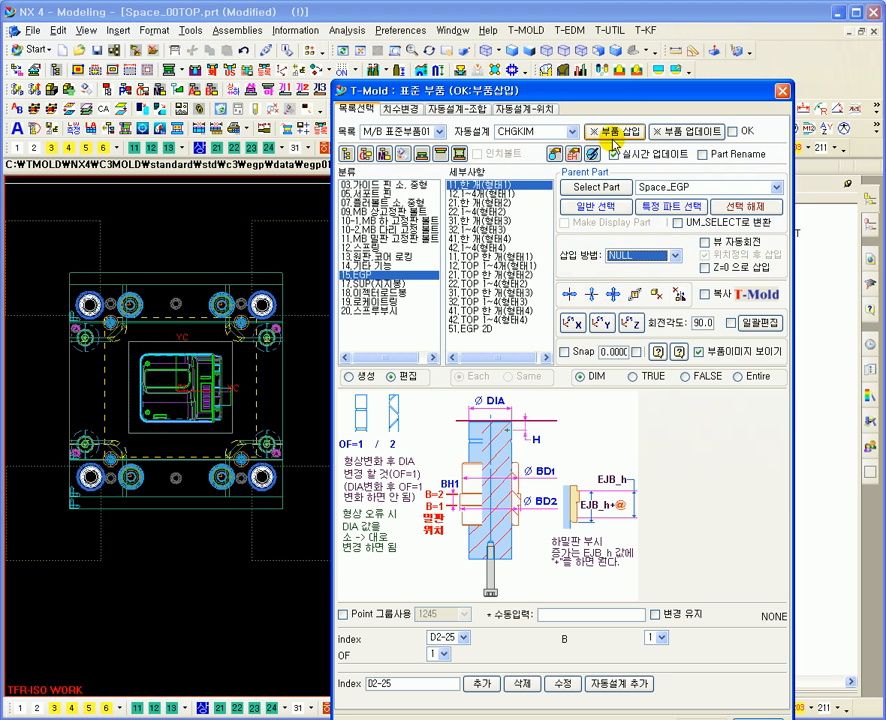
Insert the 12.1~4개(형태1) EGP part into Space_EGP with the WCS method and set its index to D2-25
click(515, 195)
click(618, 95)
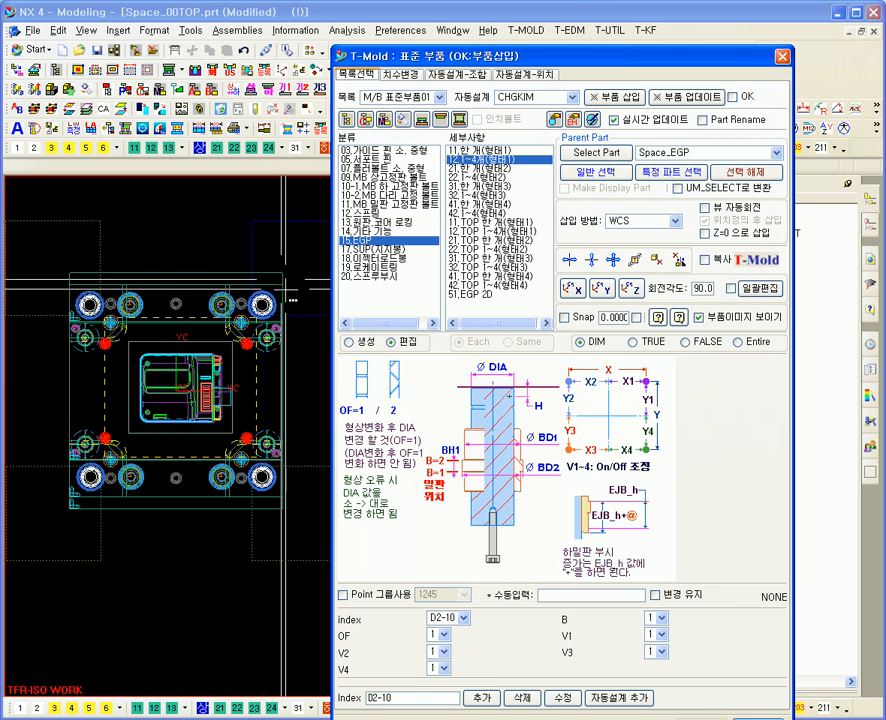
ctrl+middle_drag(125, 369, 142, 380)
key(F8)
shift+middle_drag(256, 573, 254, 420)
ctrl+middle_drag(198, 353, 358, 414)
click(463, 618)
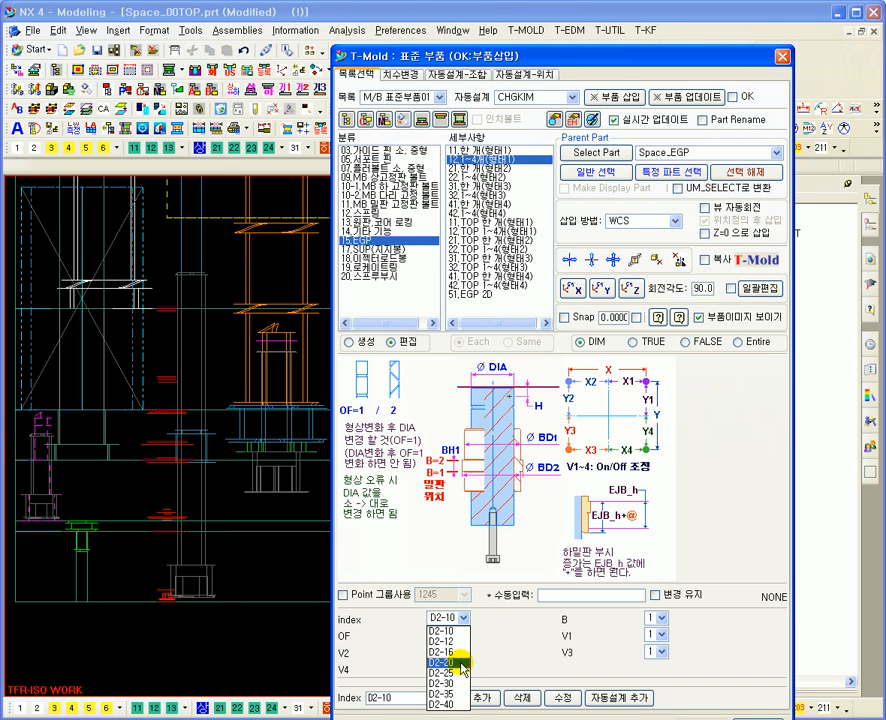
click(459, 673)
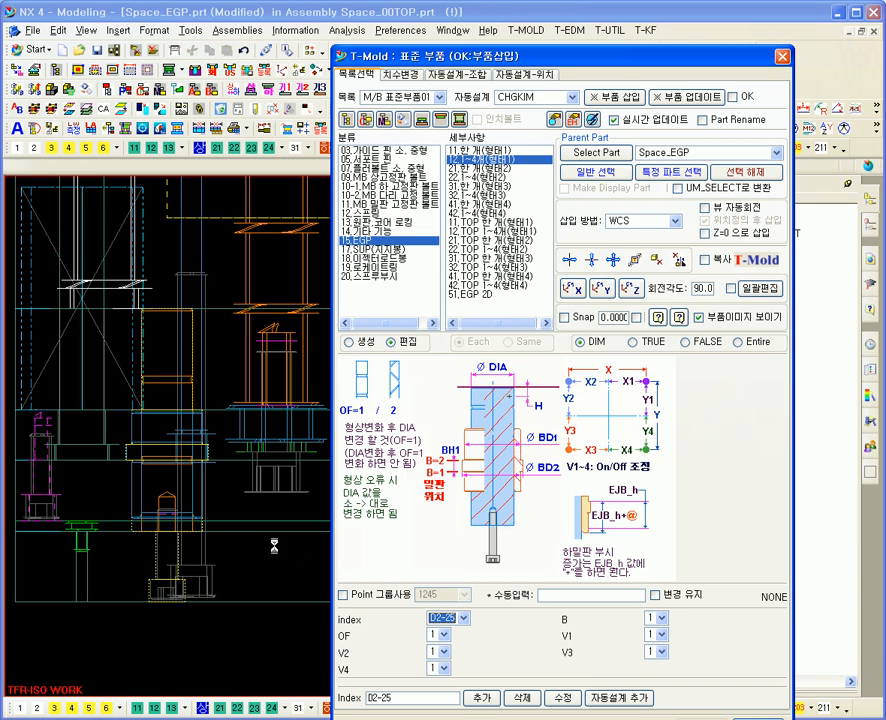
Preview the other EGP types such as 42.1~4(형태4), and reselect the inserted 12.1~4개(형태1) EGP in the model for editing
shift+middle_drag(190, 597, 241, 523)
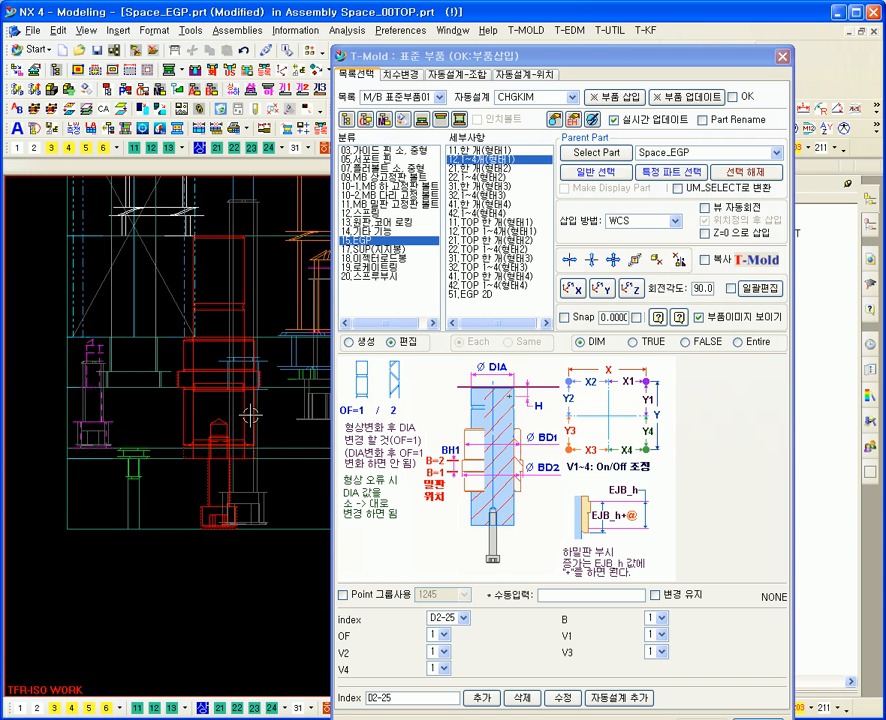
scroll(253, 441, up, 3)
shift+middle_drag(283, 446, 281, 486)
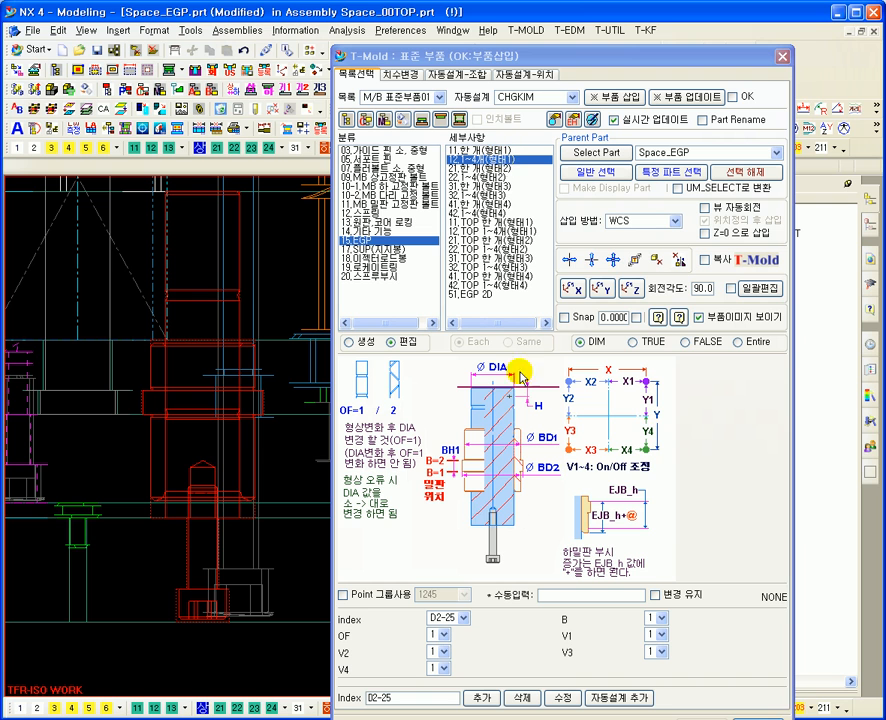
click(485, 178)
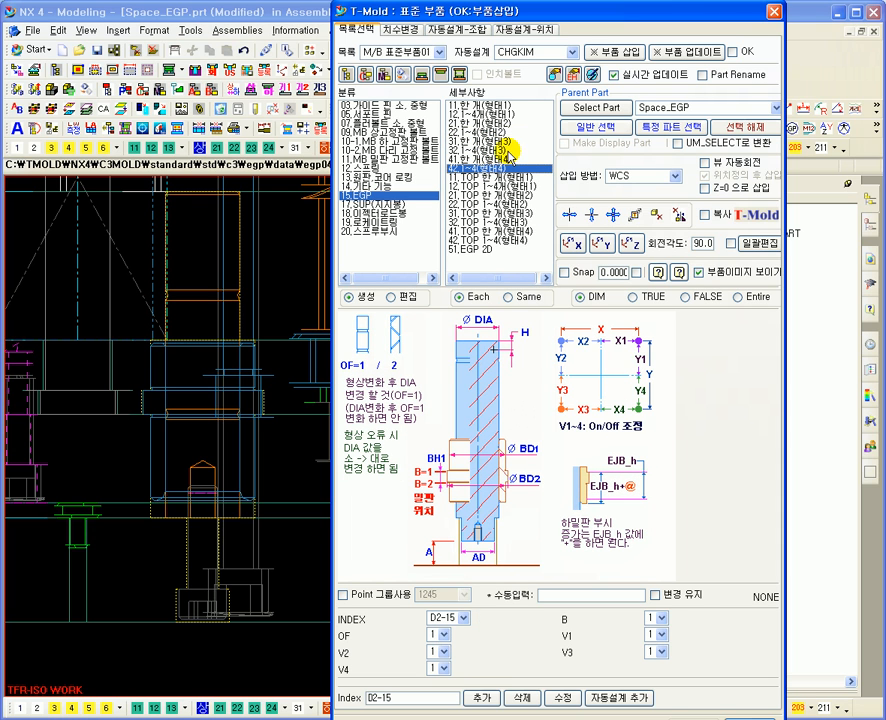
scroll(158, 437, up, 3)
click(164, 402)
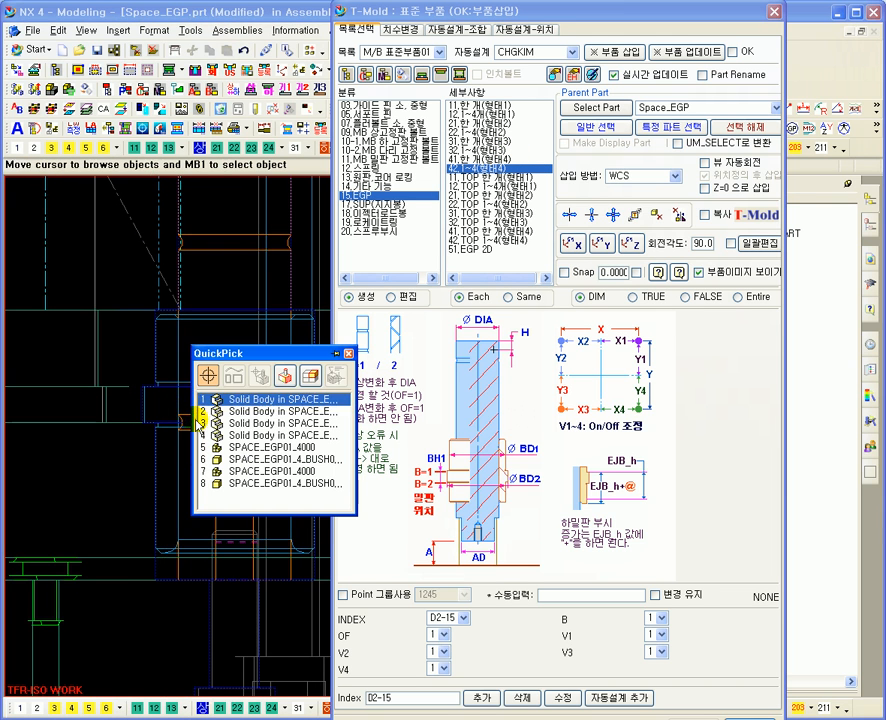
click(254, 402)
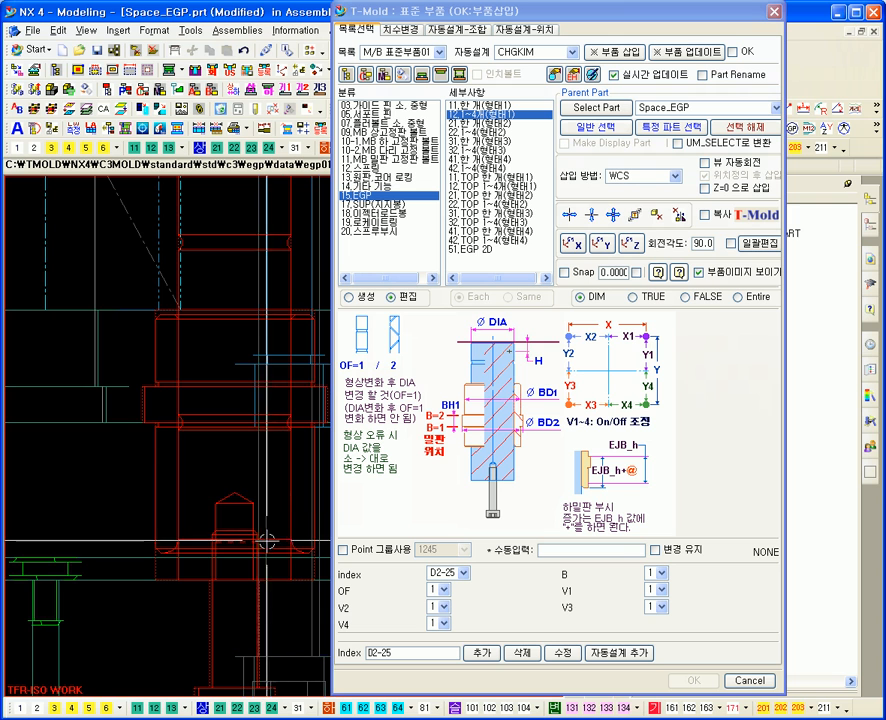
Set the bushing position option B of the inserted EGP pins to 2
ctrl+middle_drag(260, 525, 262, 530)
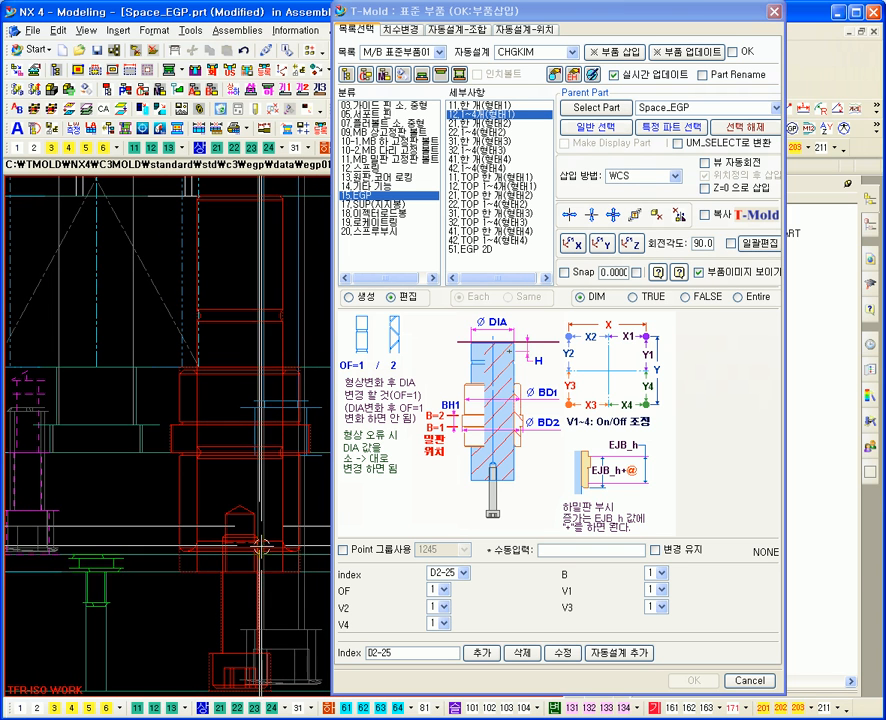
shift+middle_drag(284, 622, 312, 556)
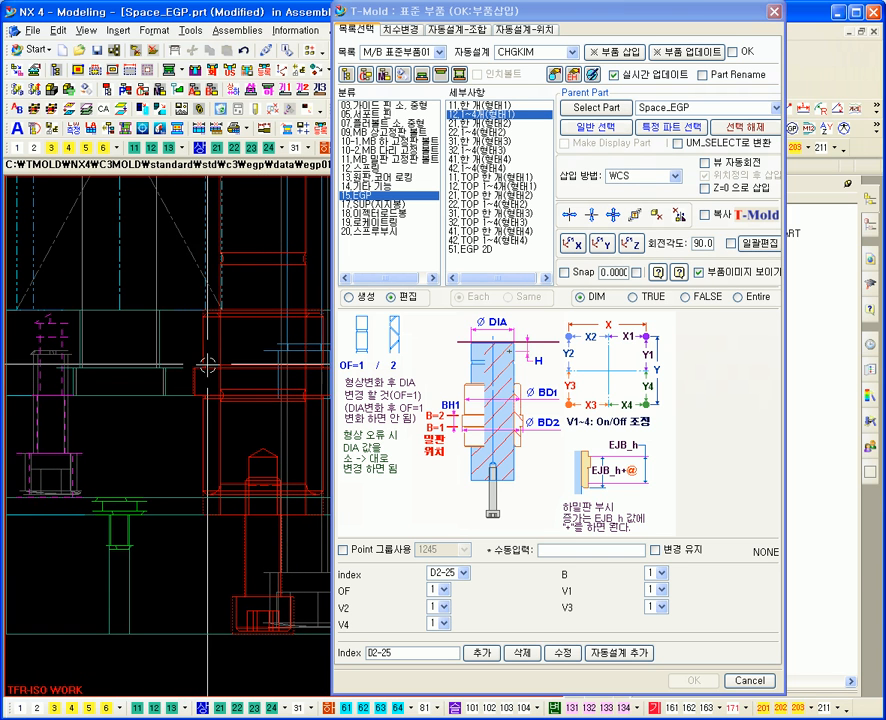
mouse_move(231, 498)
ctrl+middle_down()
mouse_move(233, 477)
mouse_move(231, 498)
ctrl+middle_up()
ctrl+middle_drag(208, 407, 208, 394)
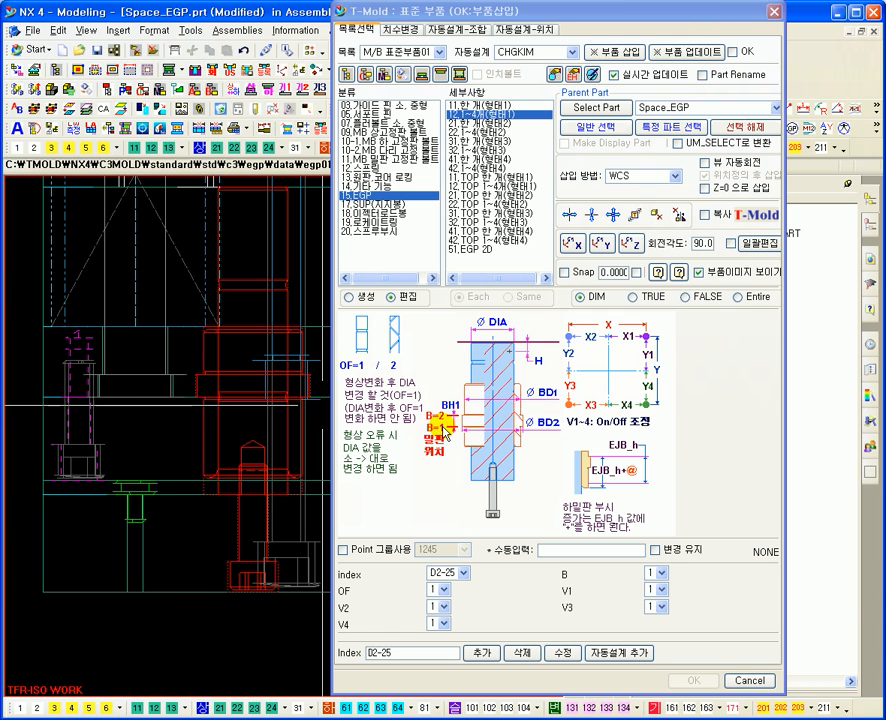
click(661, 573)
click(657, 597)
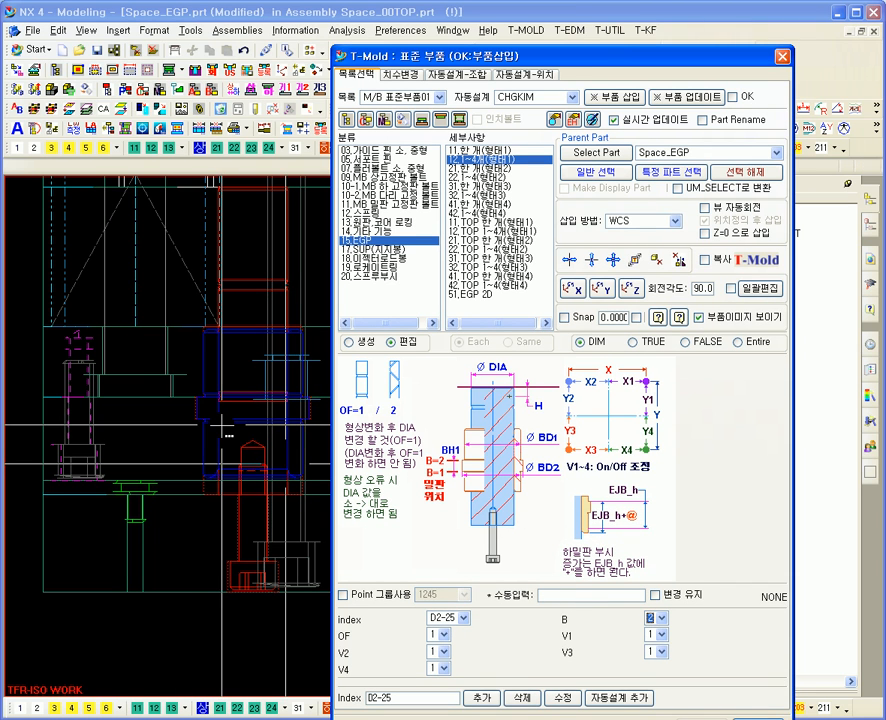
scroll(165, 470, down, 1)
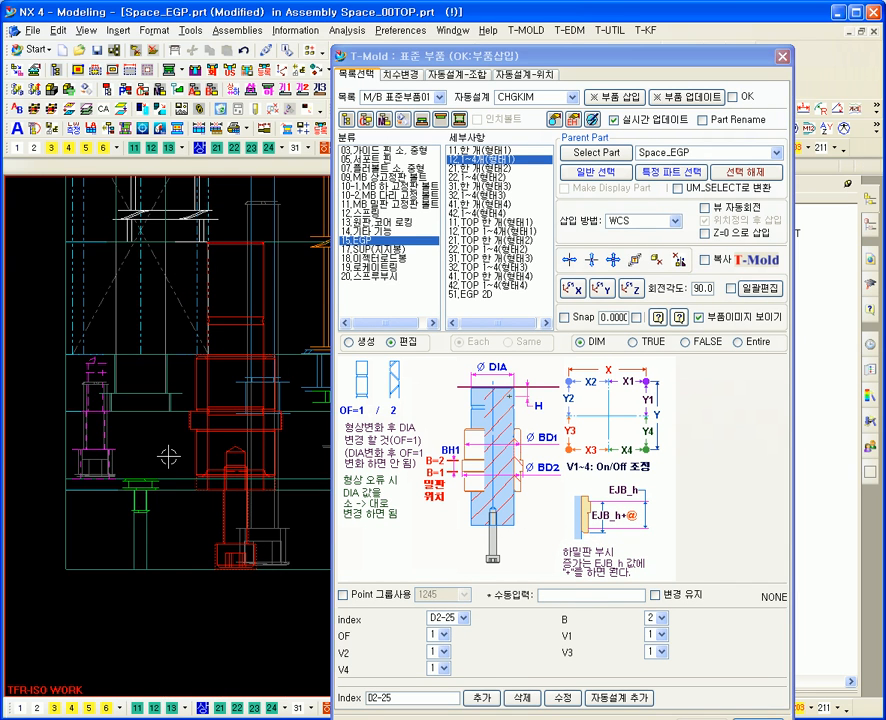
In the top view, switch the first EGP pin off with V1 set to 0, and restore V1 to 1
key(ctrl+alt+t)
shift+middle_drag(241, 520, 144, 469)
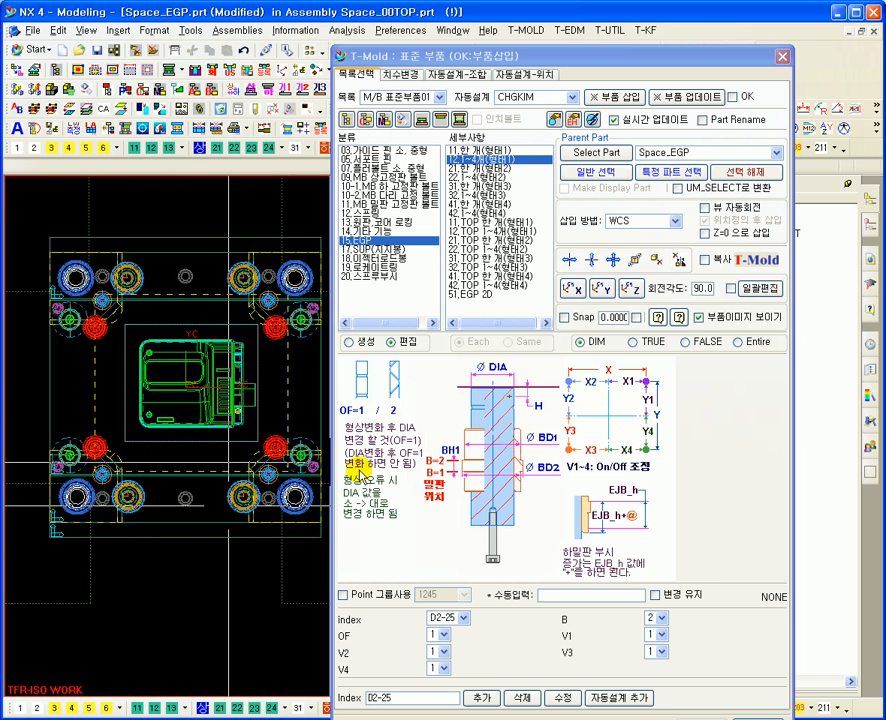
click(661, 637)
click(656, 661)
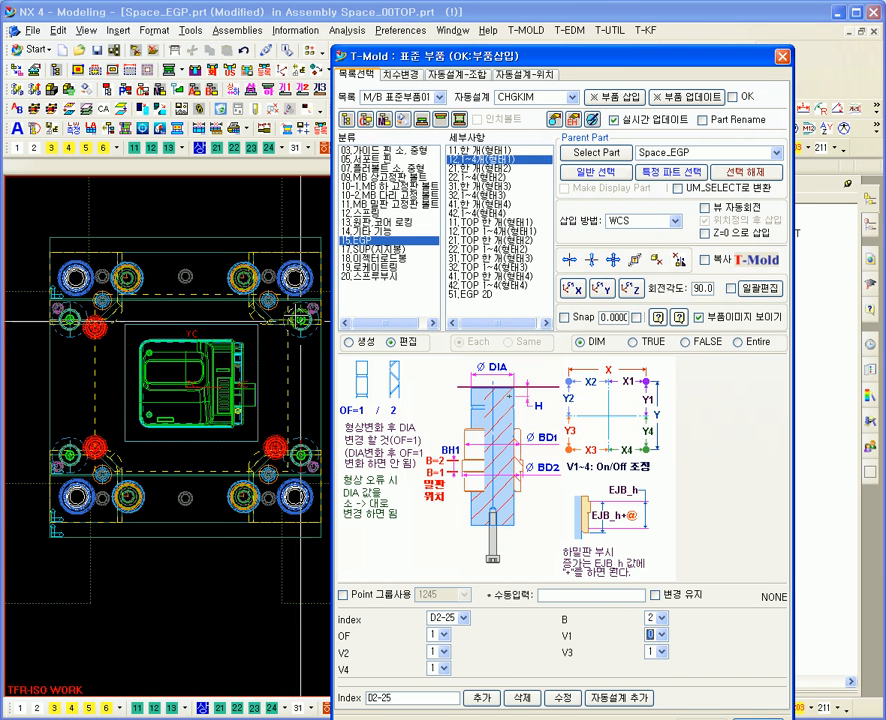
click(662, 636)
click(664, 656)
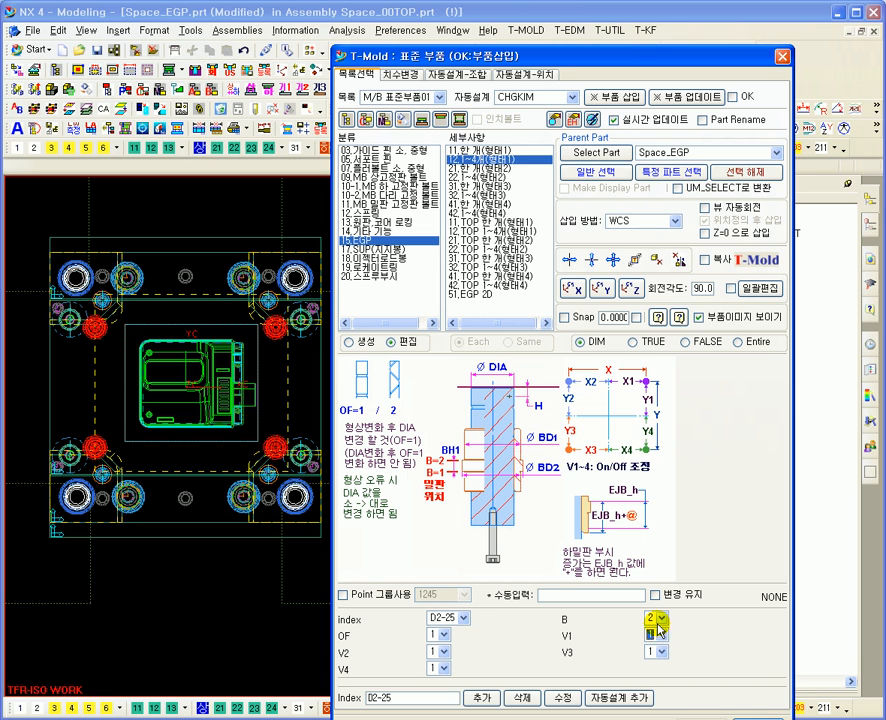
Switch the second EGP pin off with V2 set to 0, and restore V2 to 1
click(443, 651)
click(443, 662)
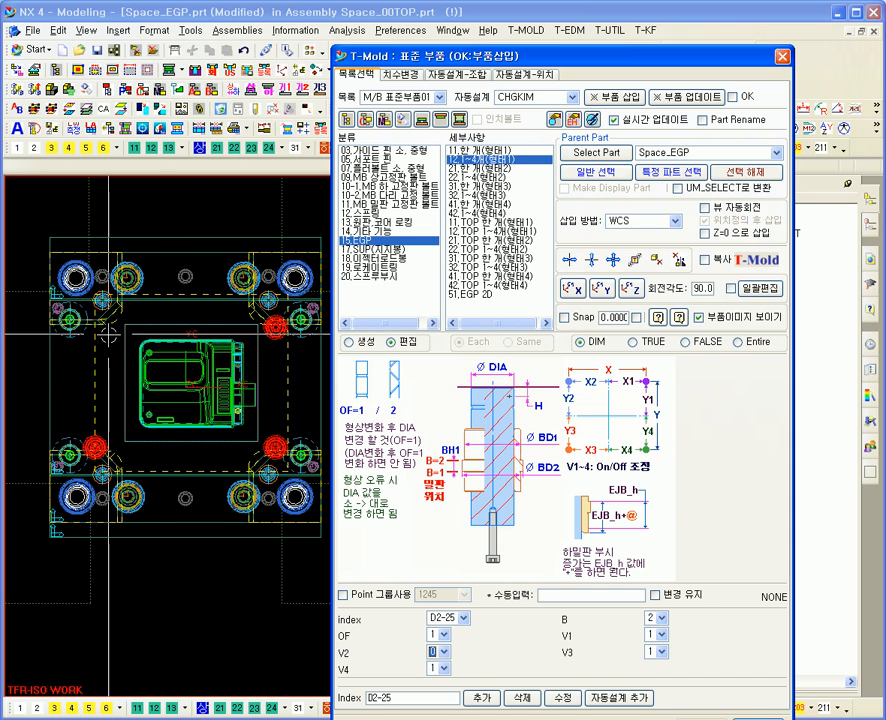
click(444, 652)
click(438, 663)
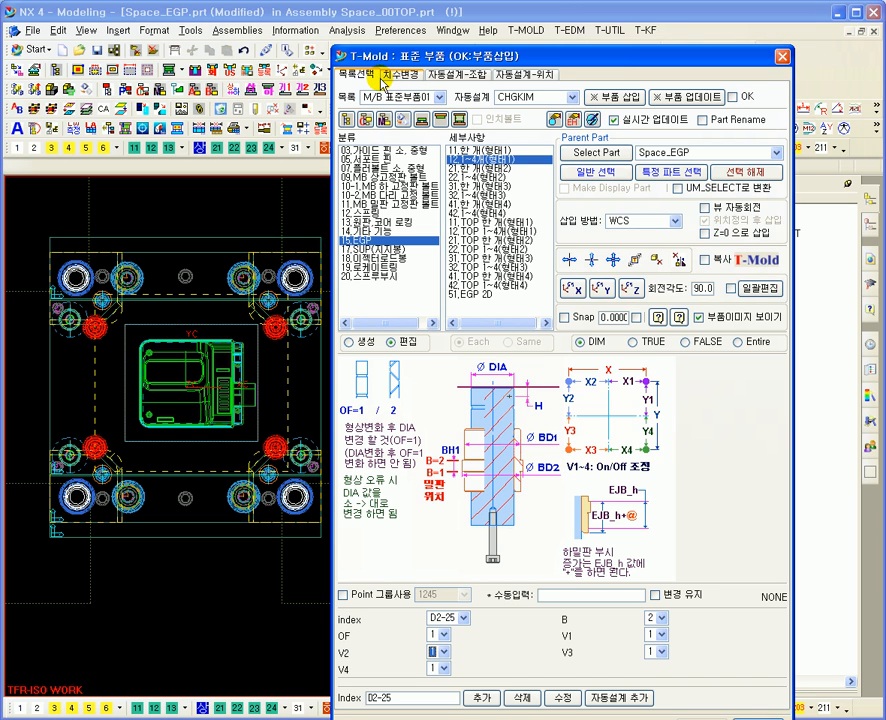
Preview the 3.SUP01(MISUMI) and 2.SUP02 support pillar types in the 17.SUP(지지봉) category
click(372, 250)
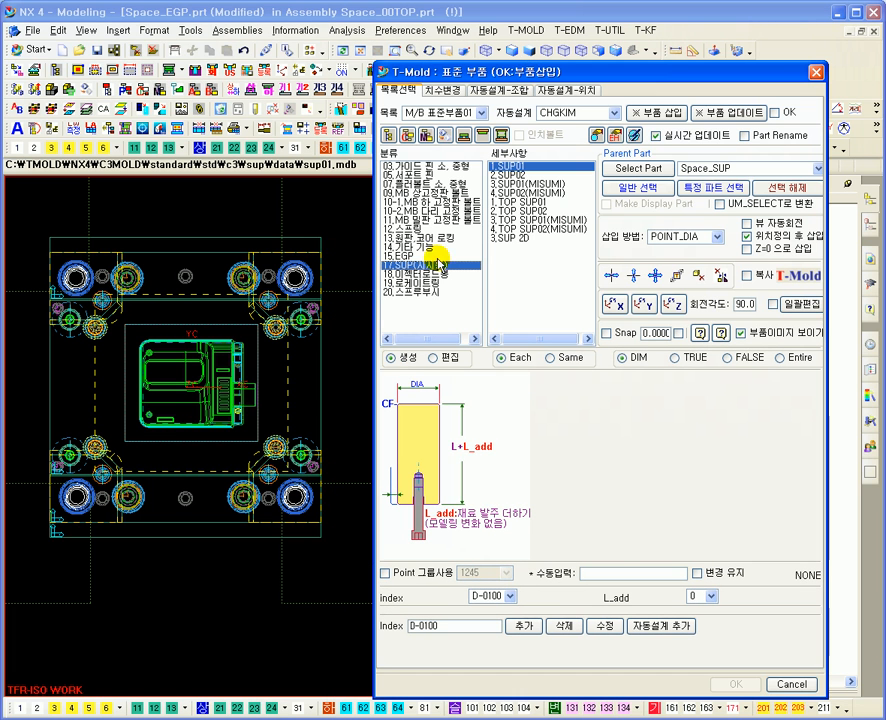
shift+middle_drag(214, 440, 278, 350)
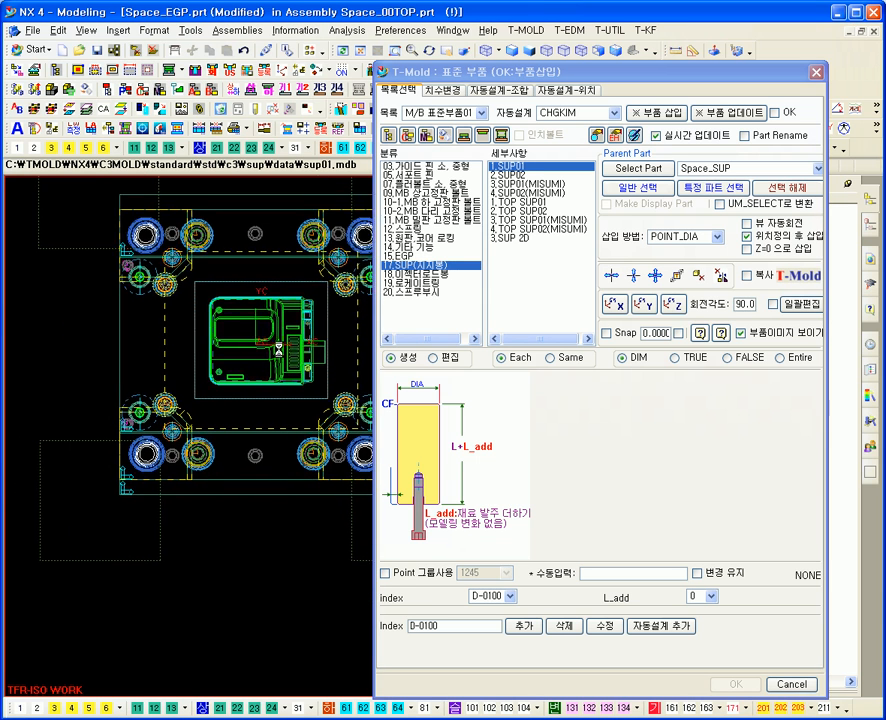
click(520, 184)
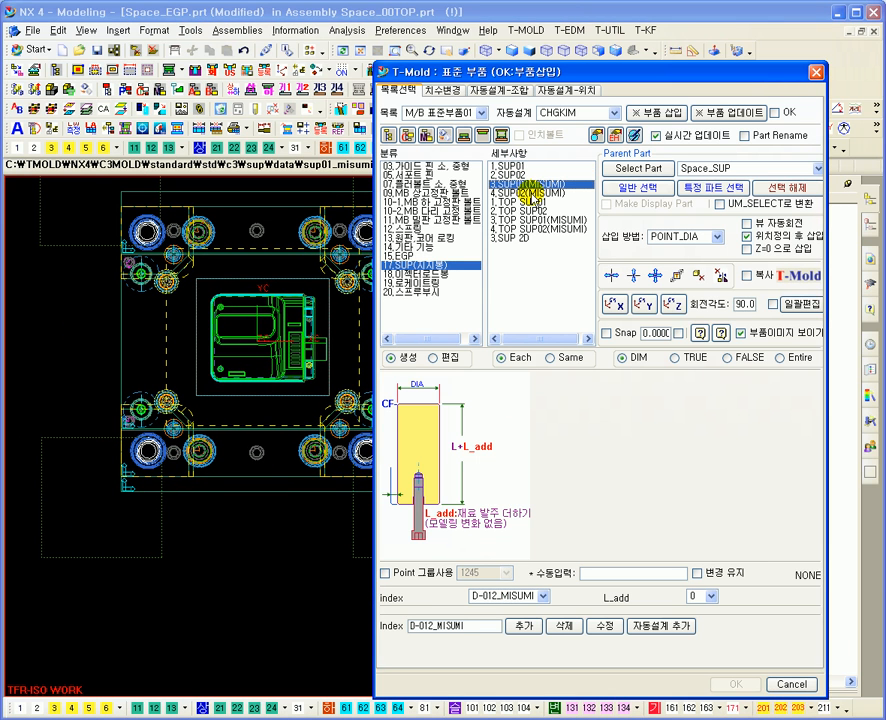
click(510, 175)
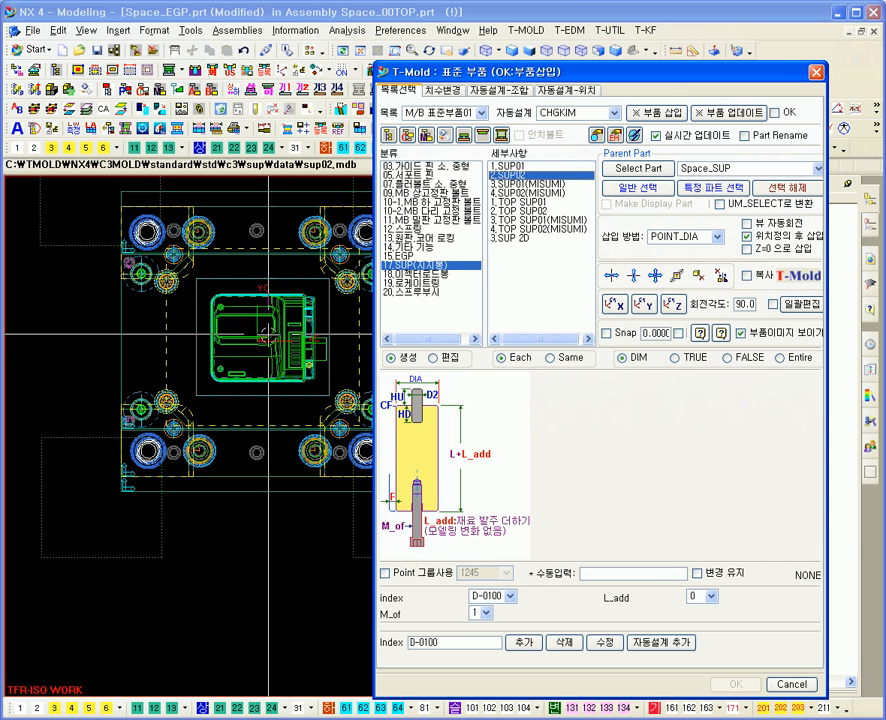
Insert a 1.SUP01 support pillar with index D-035 using the WCS insertion method
click(523, 167)
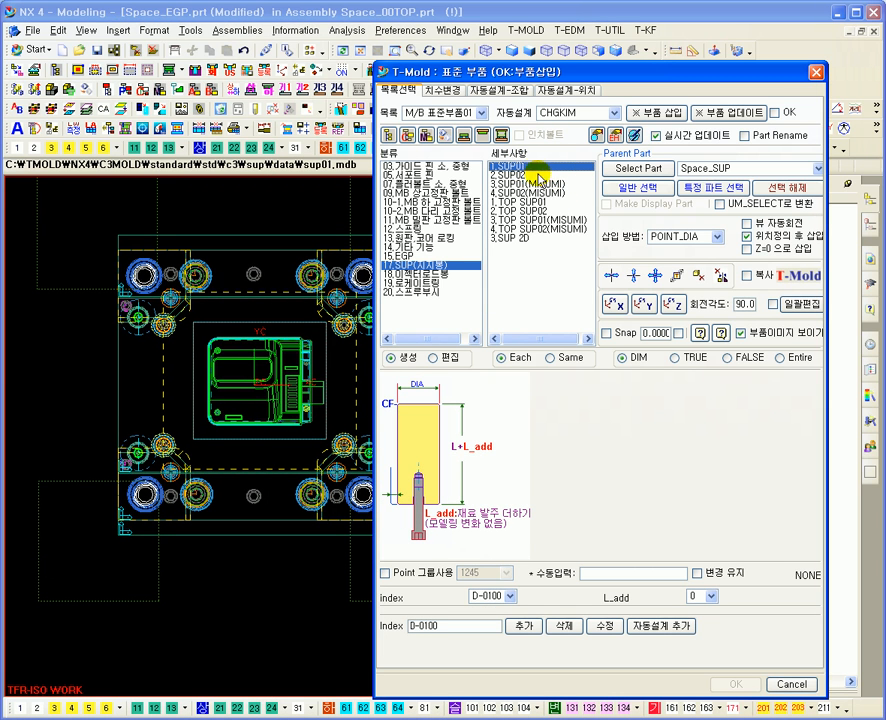
click(509, 596)
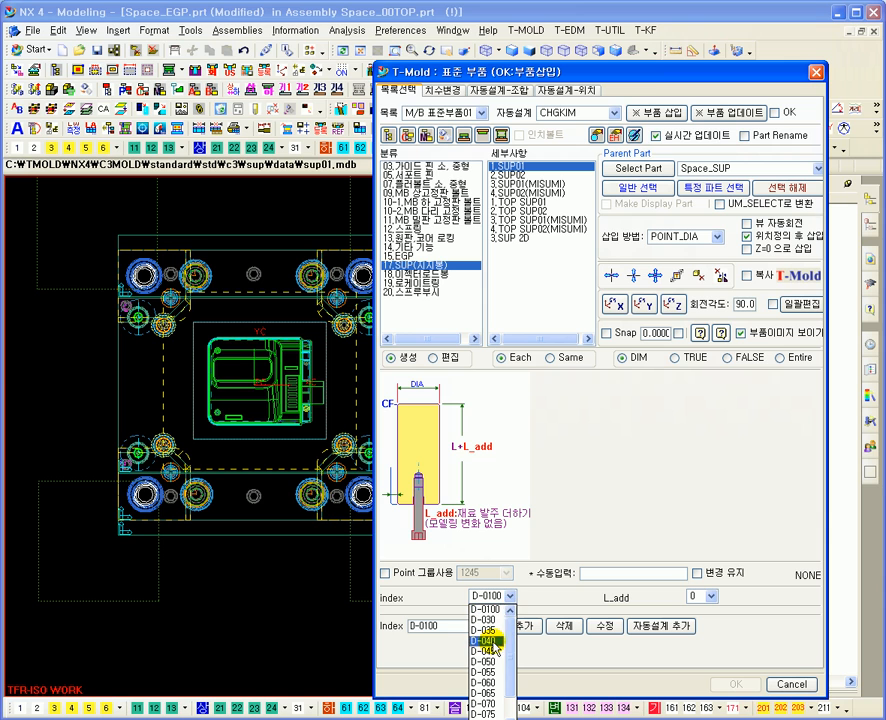
click(491, 632)
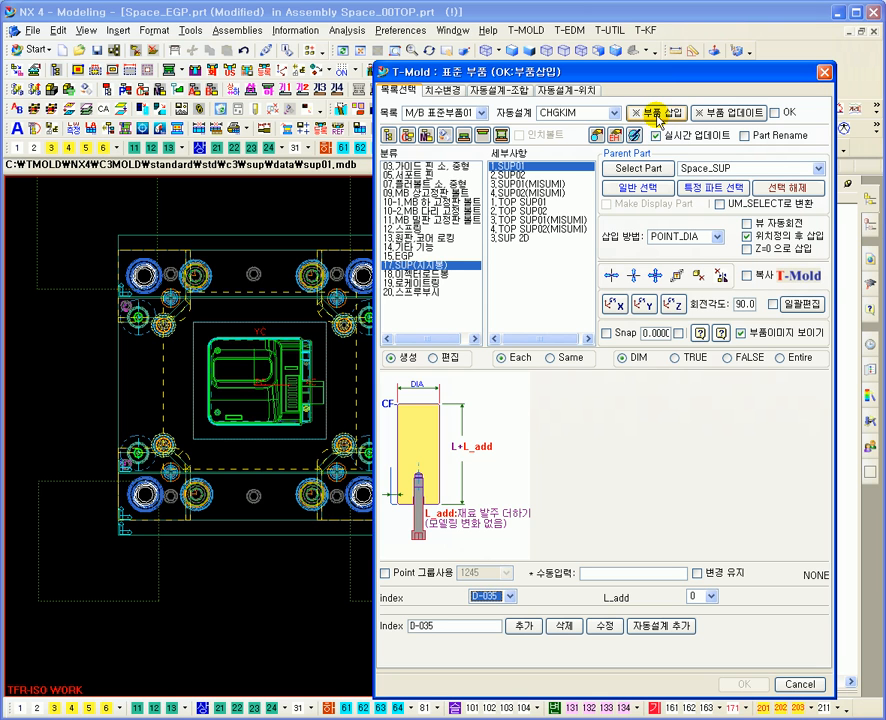
click(700, 237)
click(680, 251)
click(652, 110)
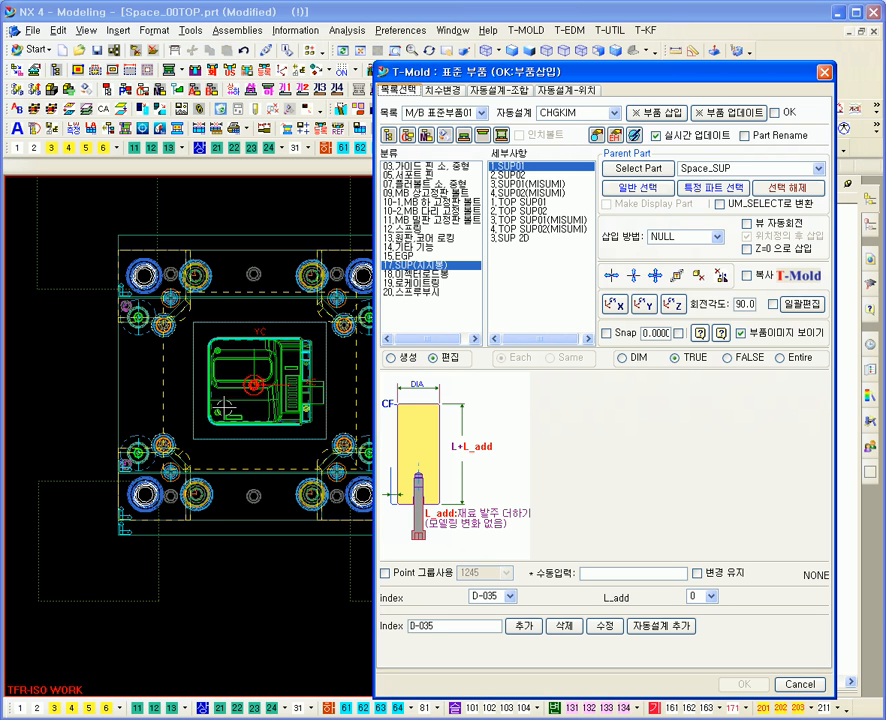
Display the inserted support pillar as Entire and inspect it up close in the front view
key(ctrl+alt+f)
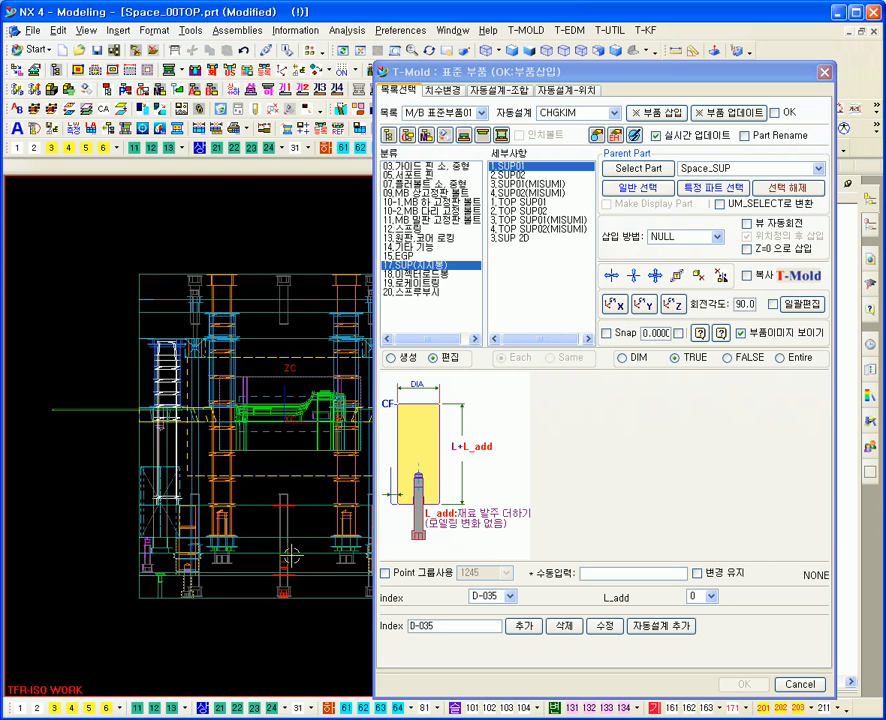
shift+middle_drag(248, 544, 229, 411)
click(797, 358)
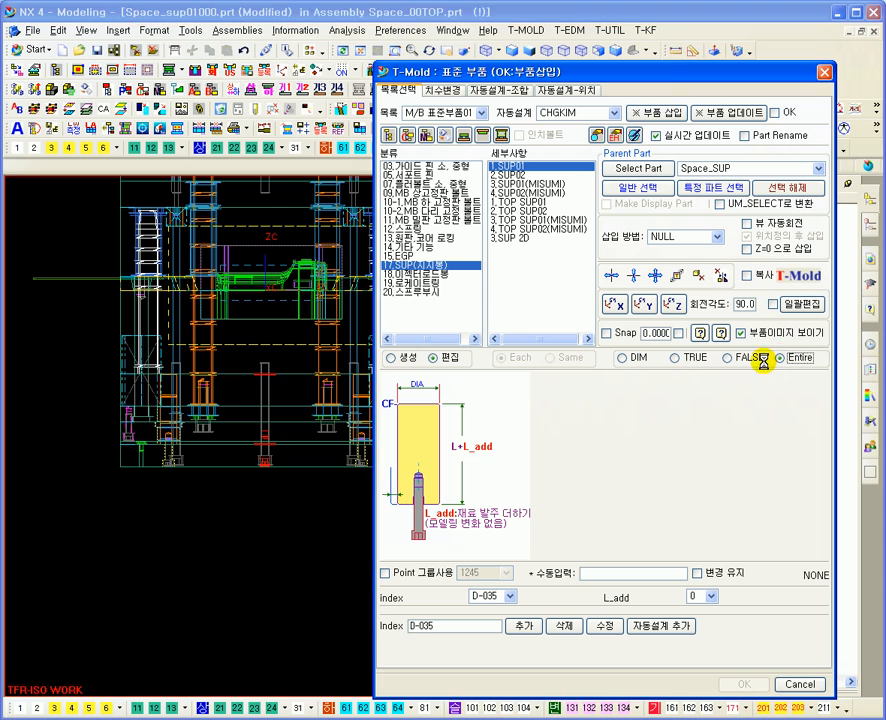
scroll(265, 471, up, 5)
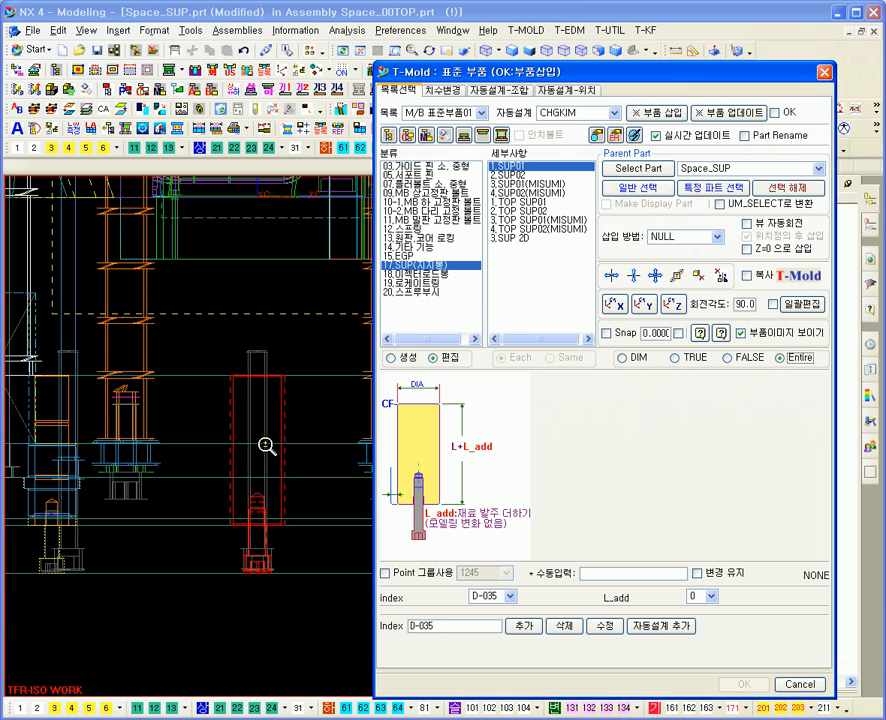
scroll(277, 473, up, 5)
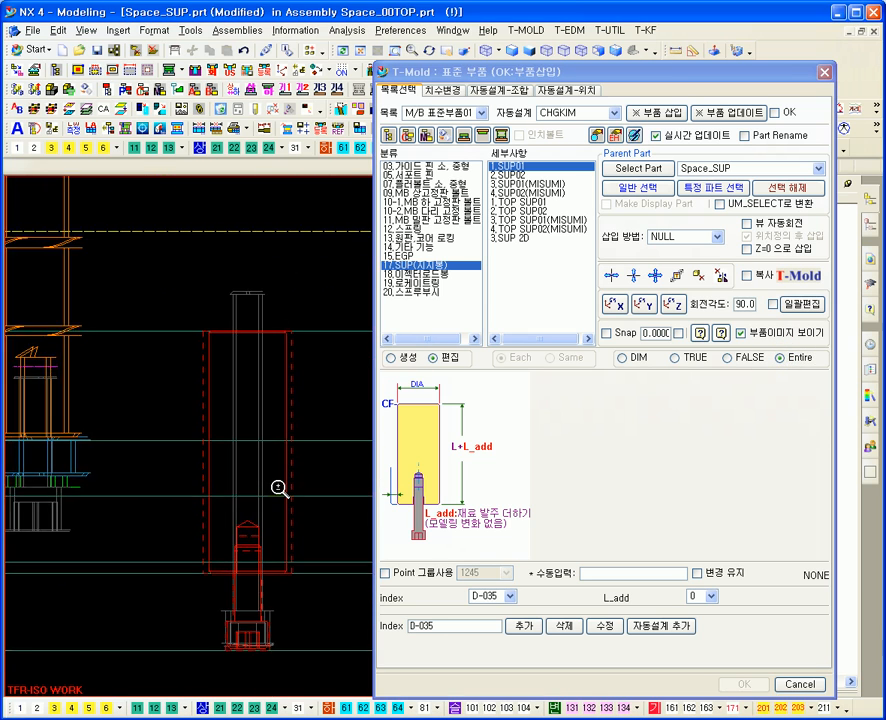
scroll(283, 470, down, 5)
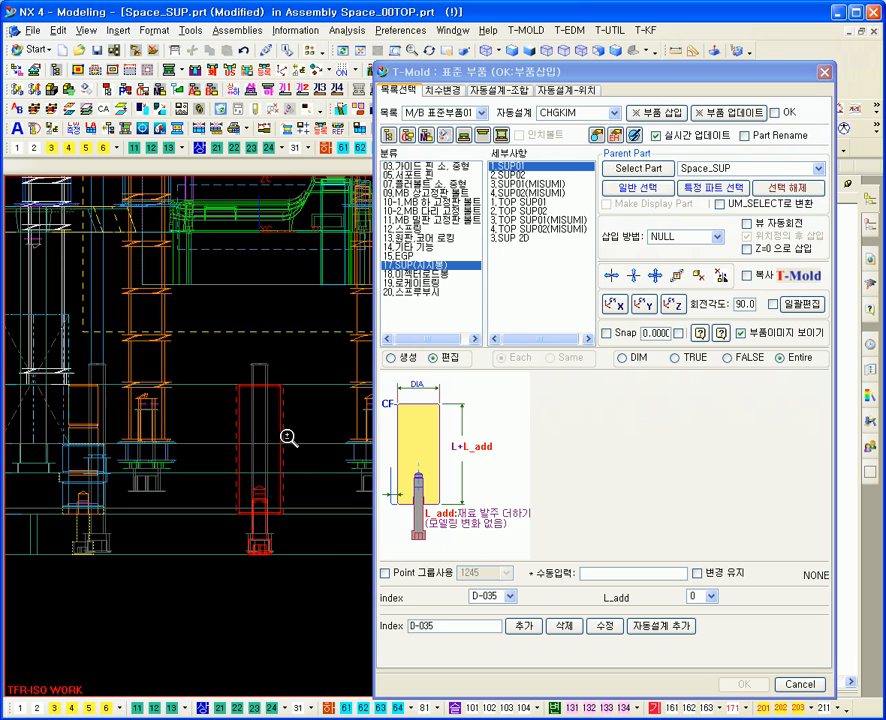
Set the inserted support pillar's index to D-040
click(509, 597)
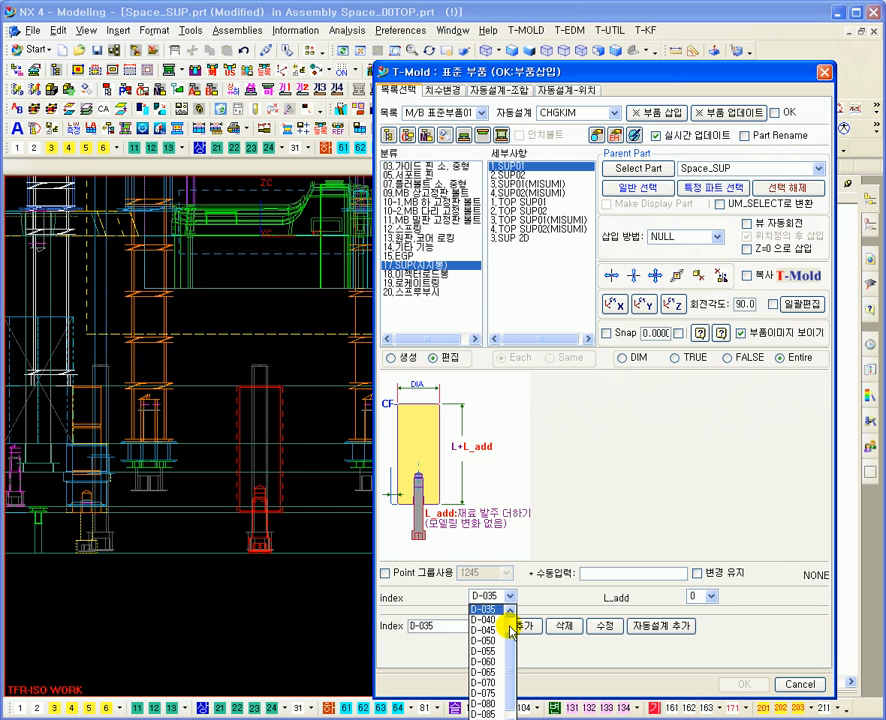
click(496, 625)
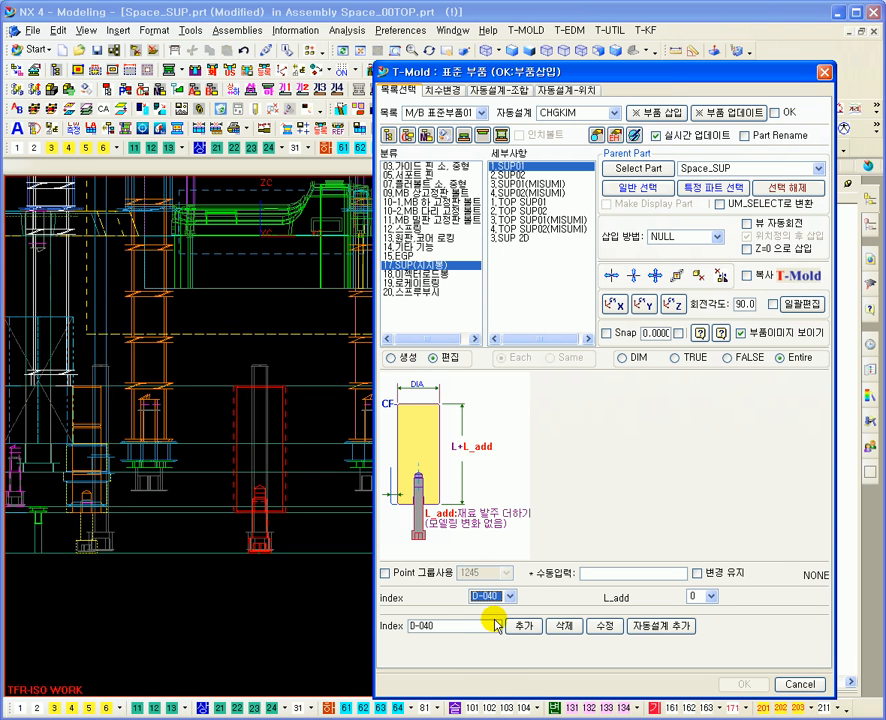
scroll(294, 540, up, 5)
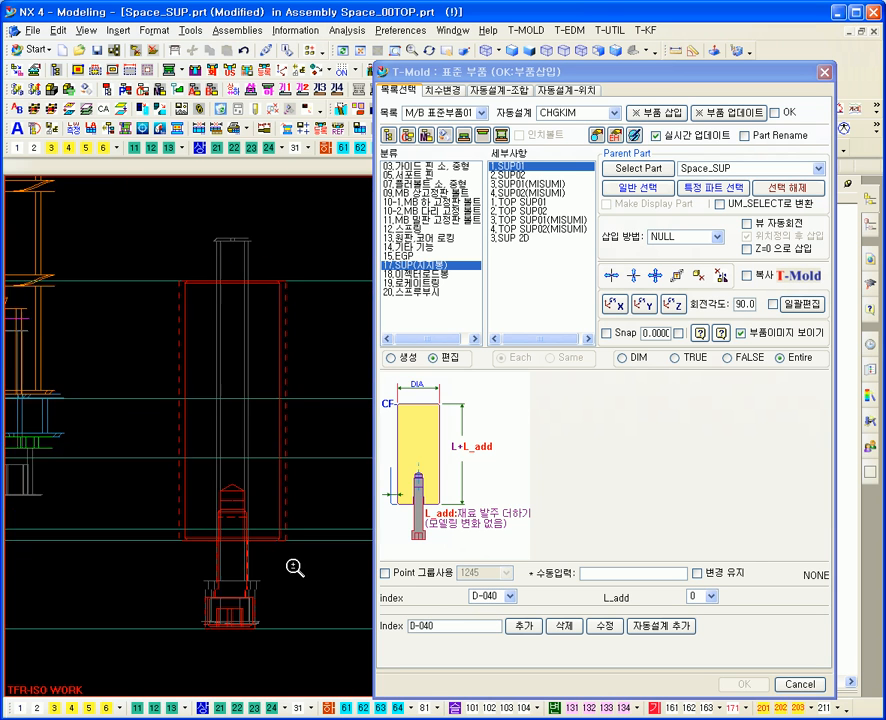
In the support pillar's dimension list, try clearance F values of 5 and 3, and restore F to 2.5
click(446, 90)
click(455, 468)
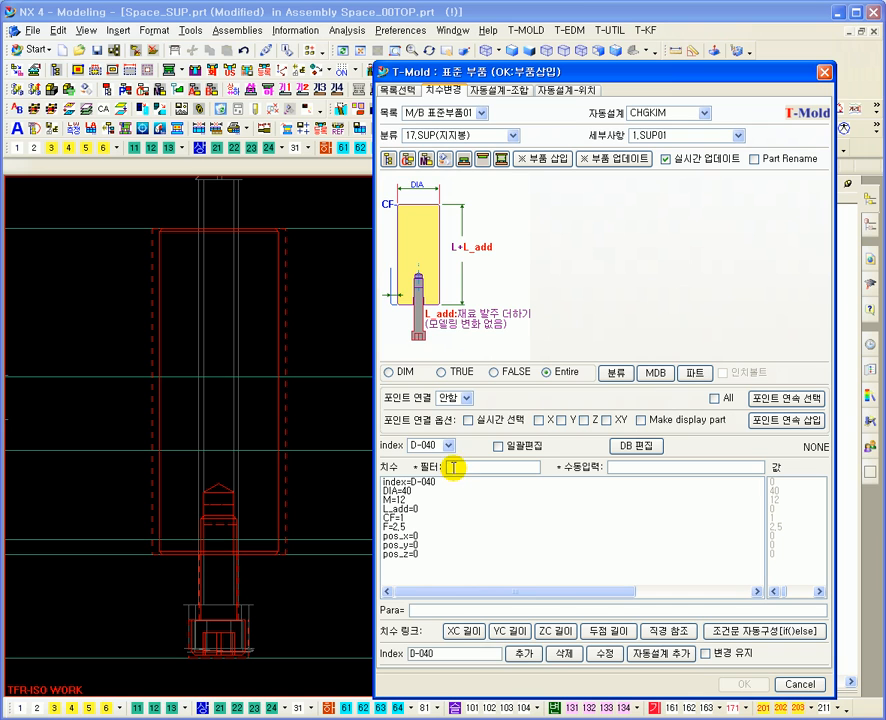
click(440, 519)
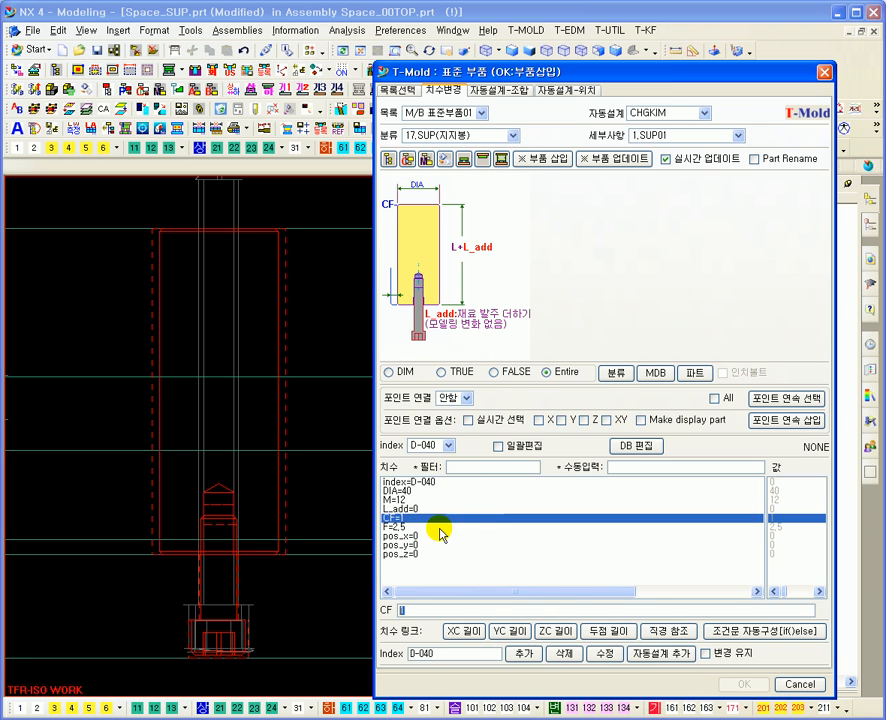
click(437, 527)
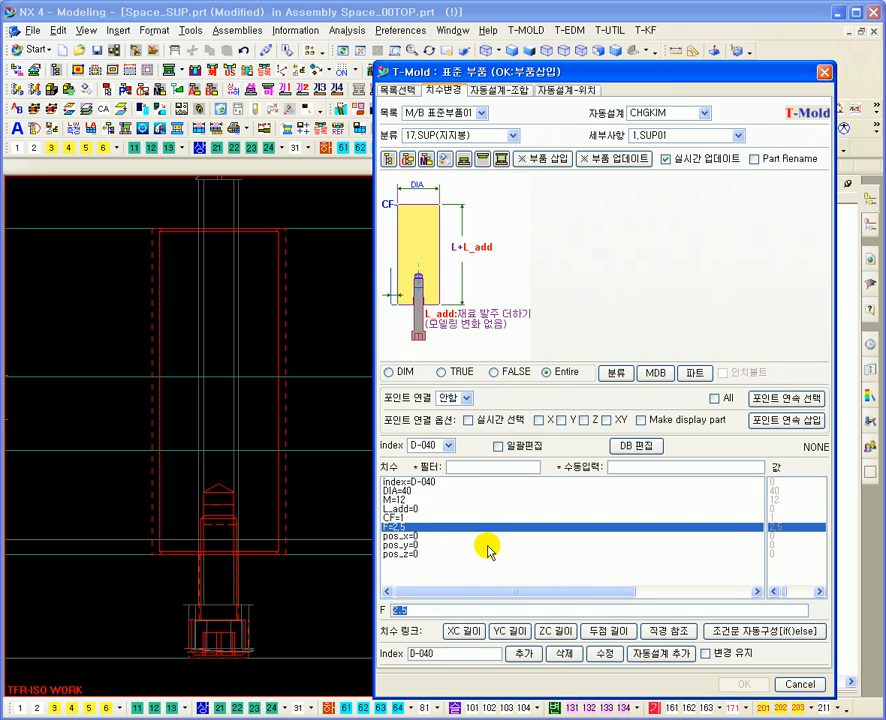
key(Return)
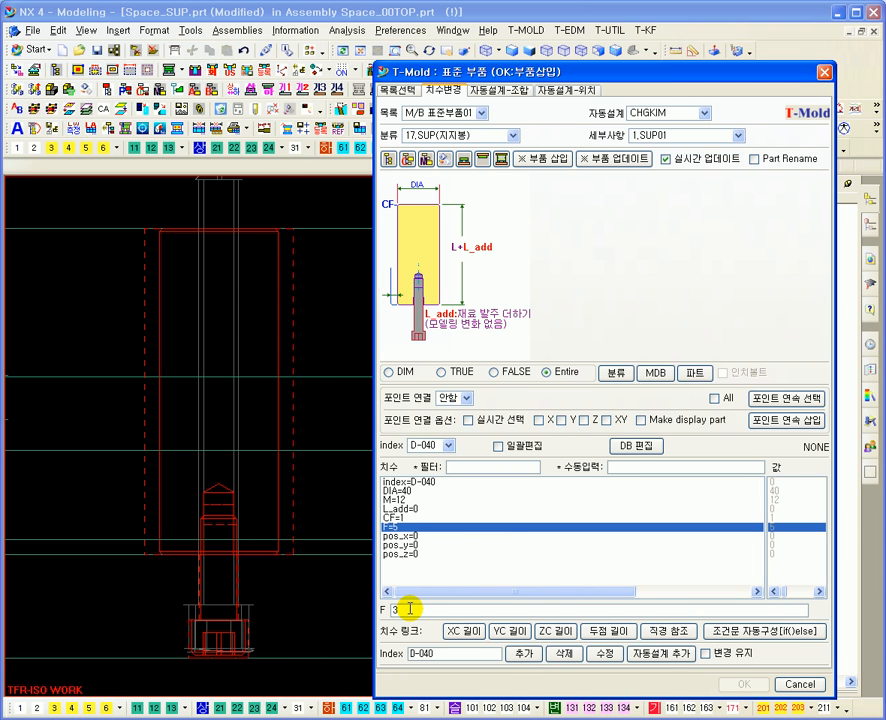
key(Return)
text(2.5)
key(Return)
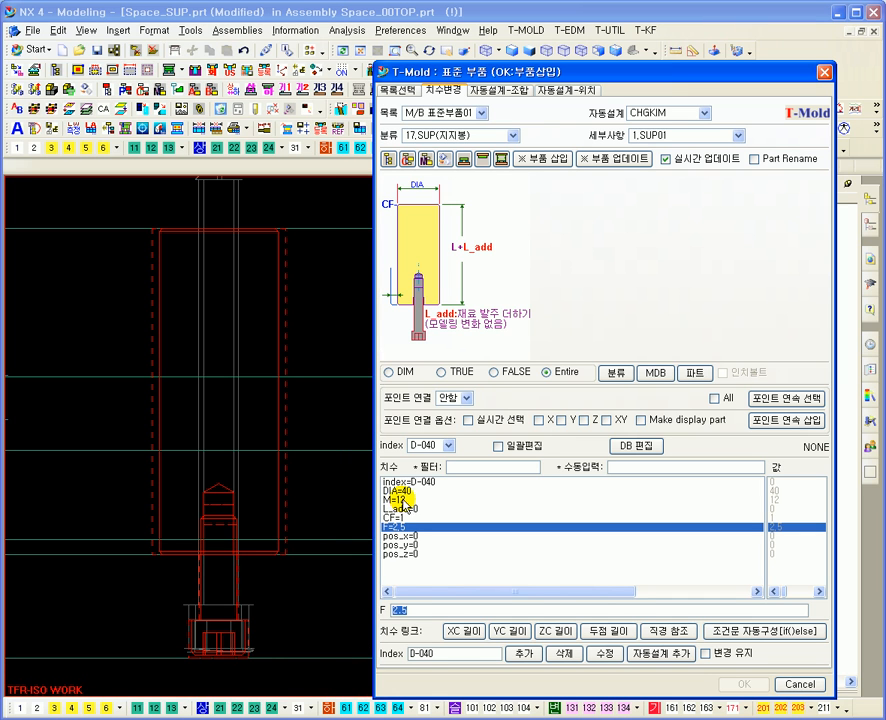
Return to the top view and the part selection list, and reselect 17.SUP(지지봉) to create another support pillar
scroll(277, 530, down, 5)
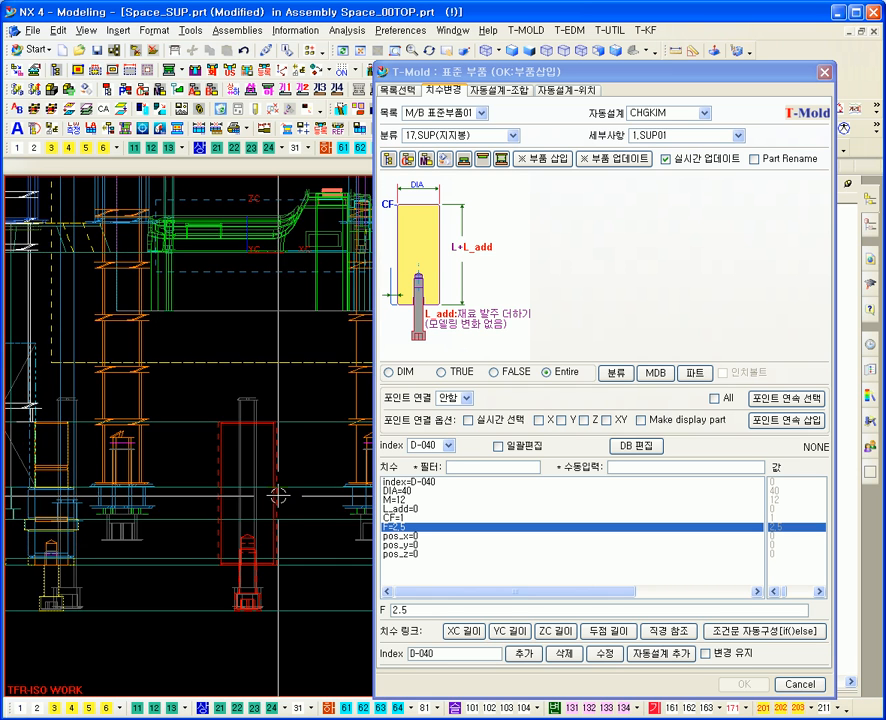
key(End)
key(F8)
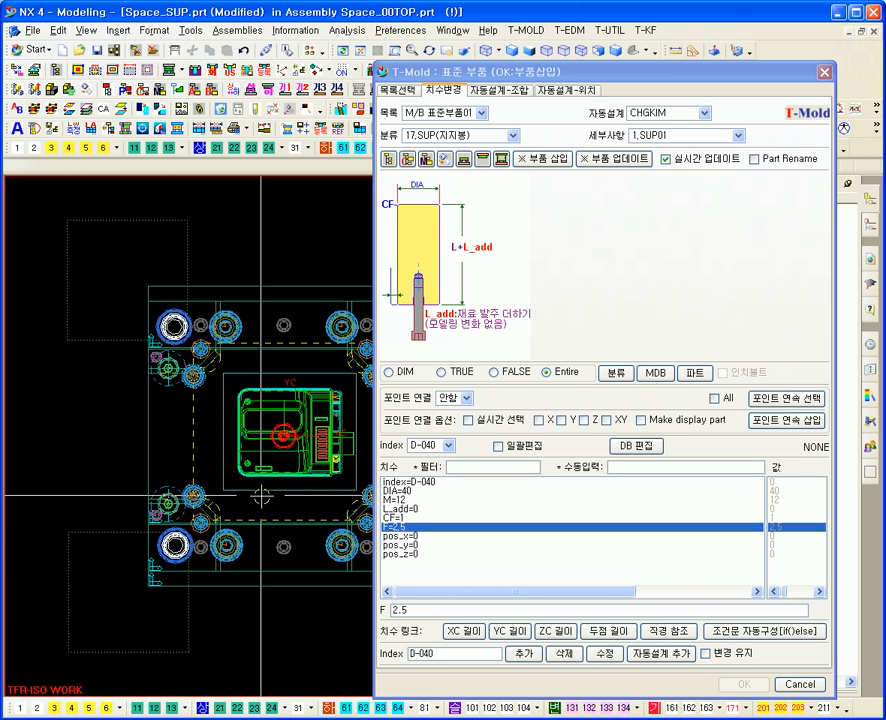
click(397, 89)
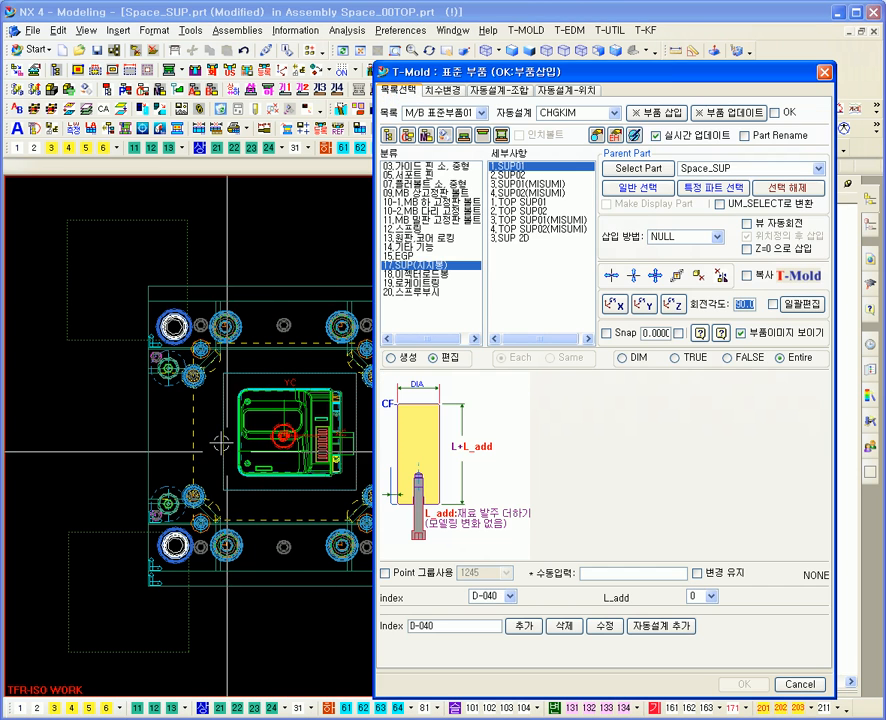
shift+middle_drag(264, 572, 224, 537)
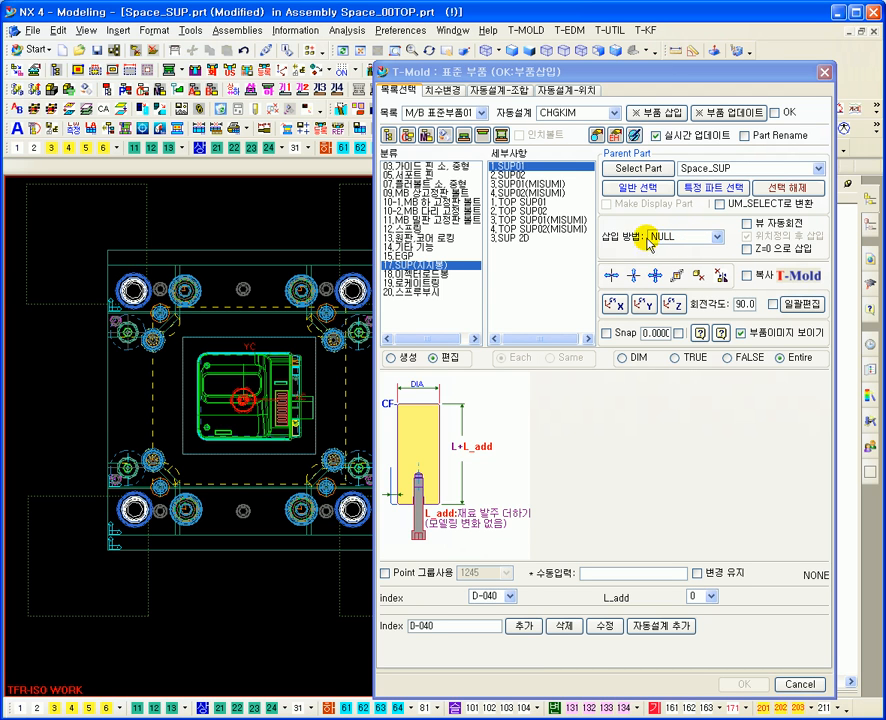
click(421, 265)
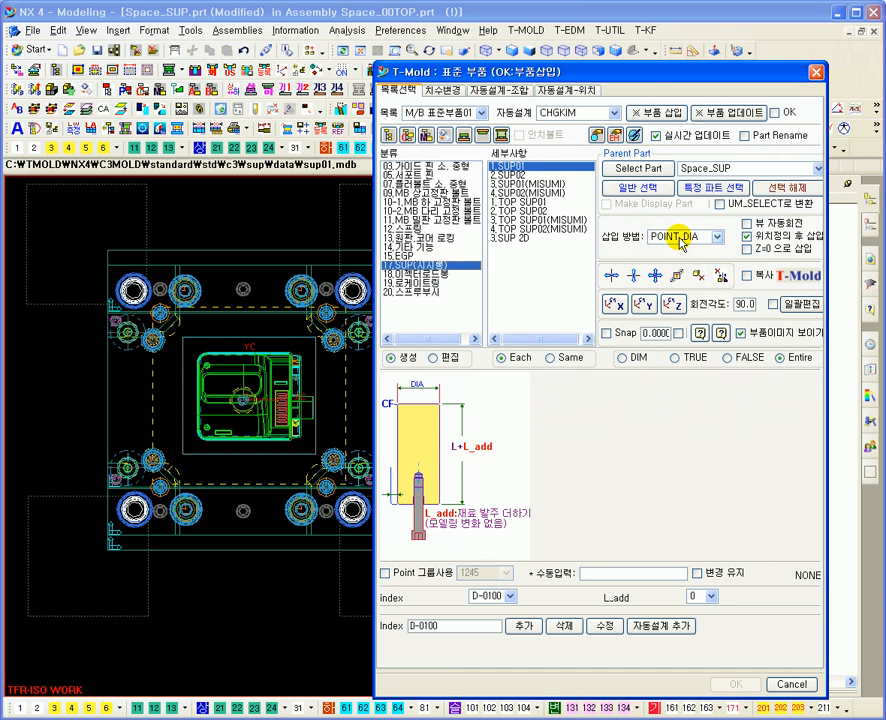
Try to insert a 1.SUP01 support pillar by the PLANE method, with a face of SPACE_T_PLATE as the datum face
click(681, 238)
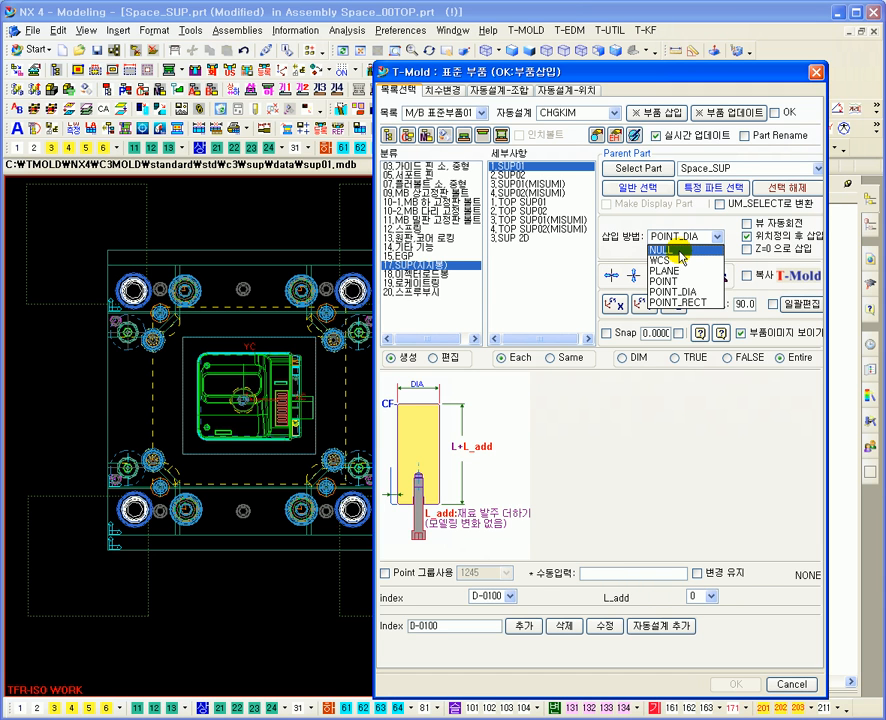
click(676, 262)
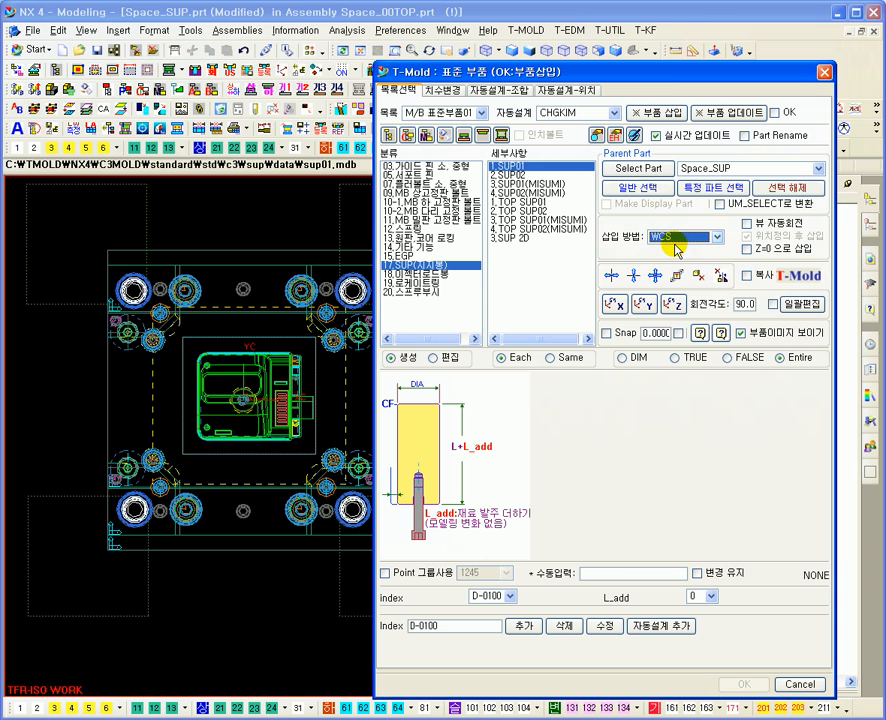
click(676, 248)
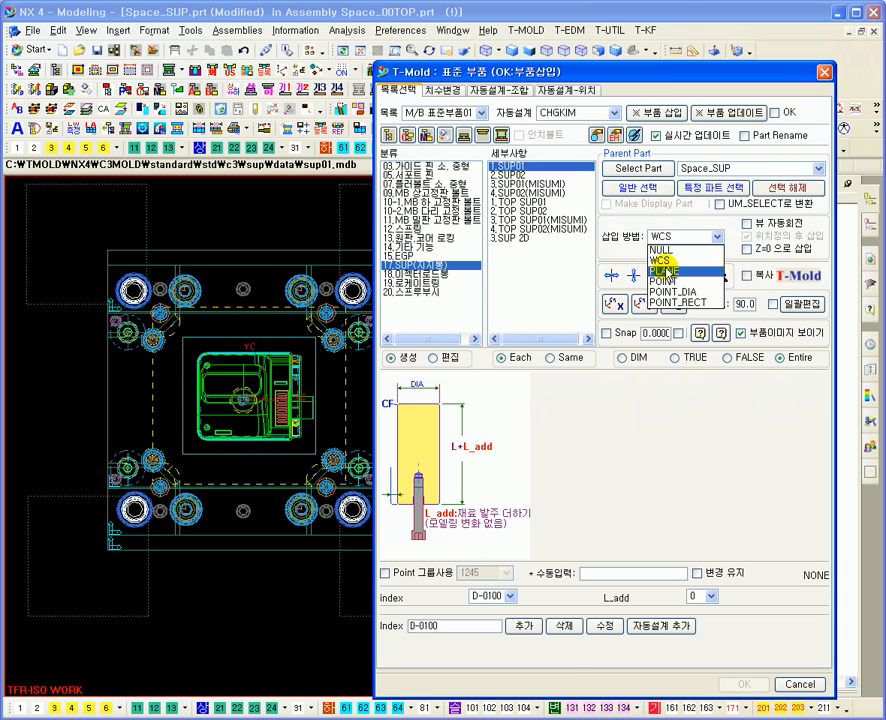
click(662, 271)
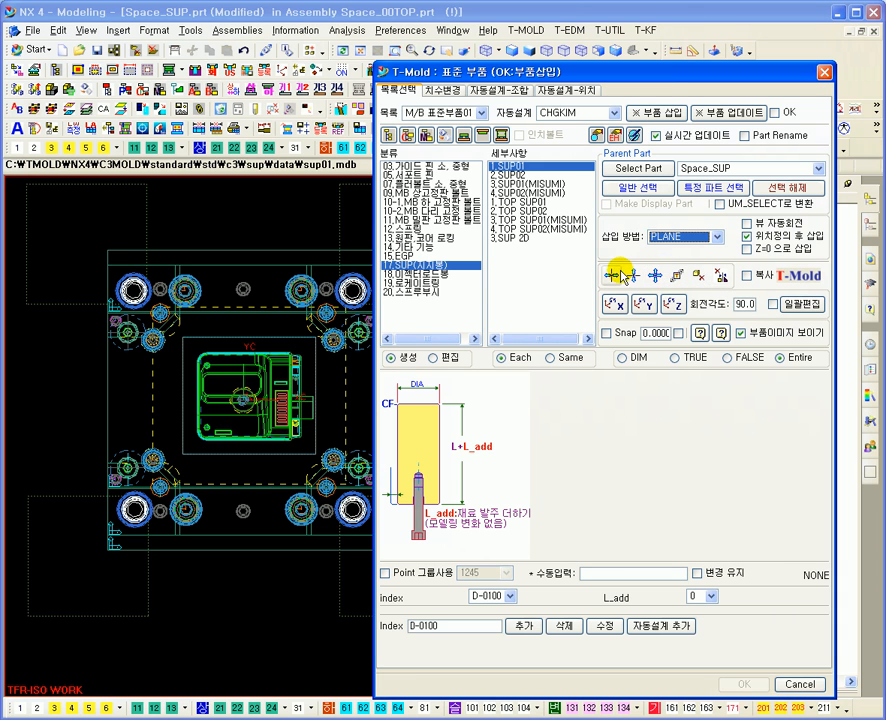
key(Home)
shift+middle_drag(347, 280, 313, 247)
click(660, 110)
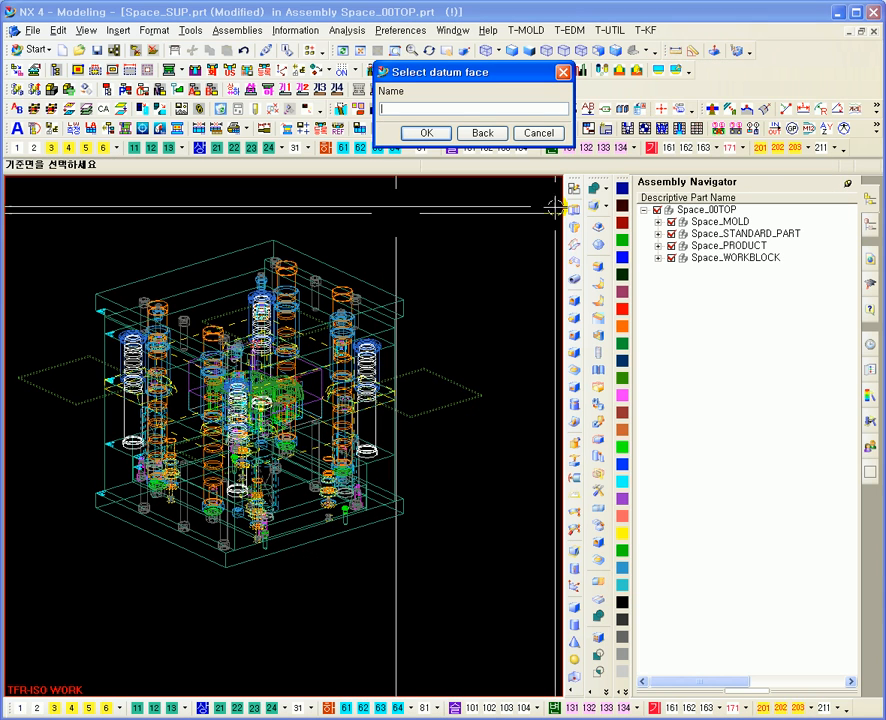
scroll(386, 330, up, 2)
click(405, 324)
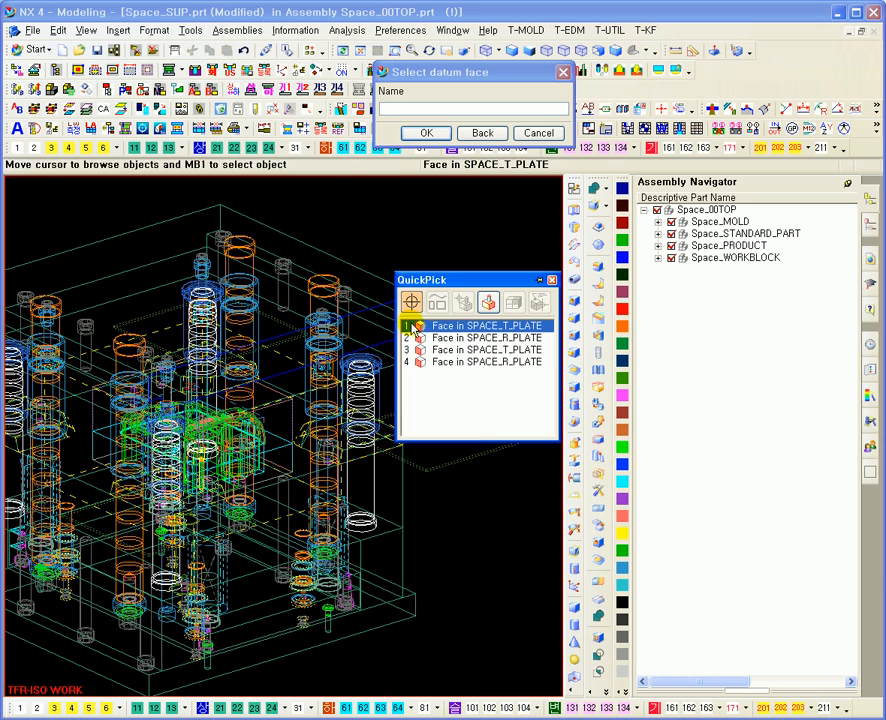
click(413, 325)
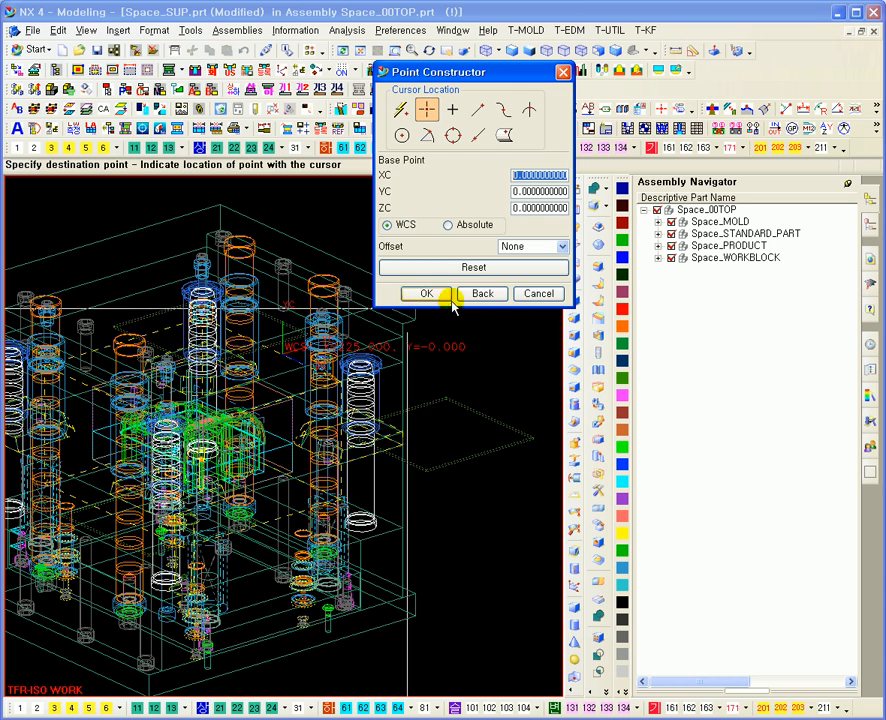
click(533, 295)
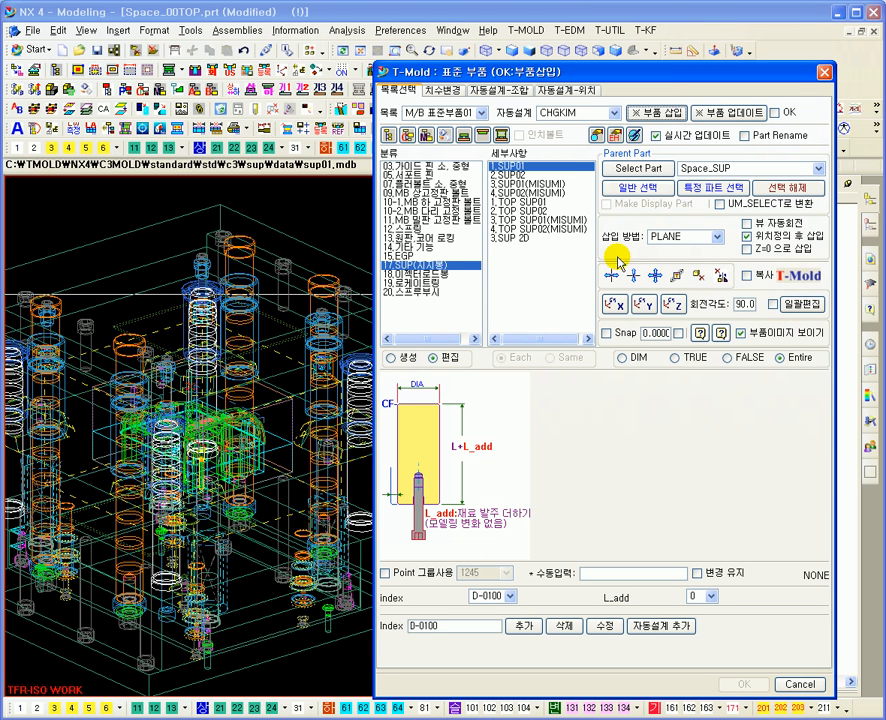
Try to insert a 1.SUP01 support pillar by the POINT method, then cancel the destination point
click(665, 236)
click(664, 281)
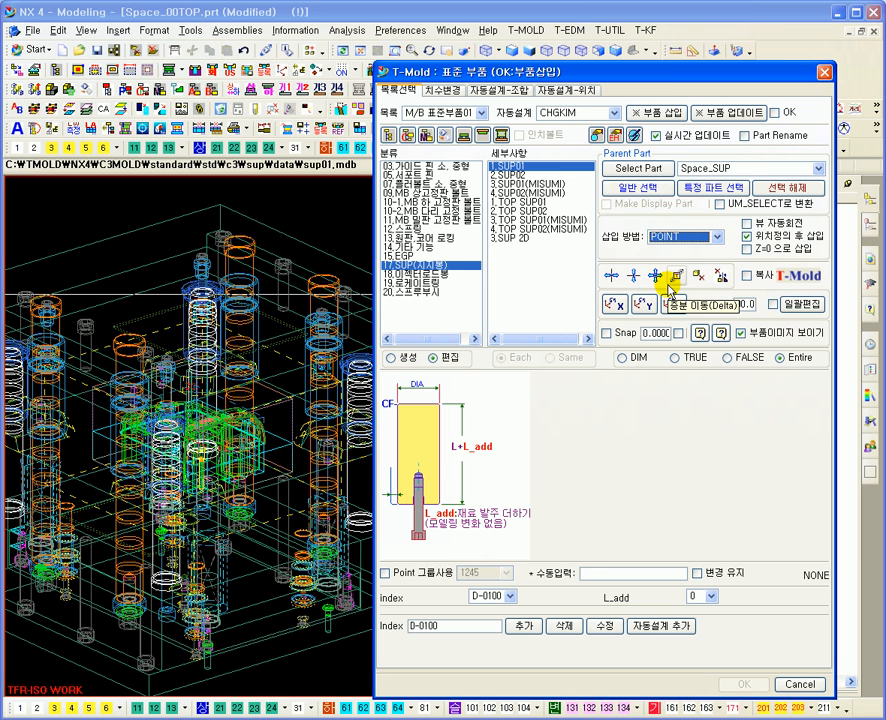
click(650, 112)
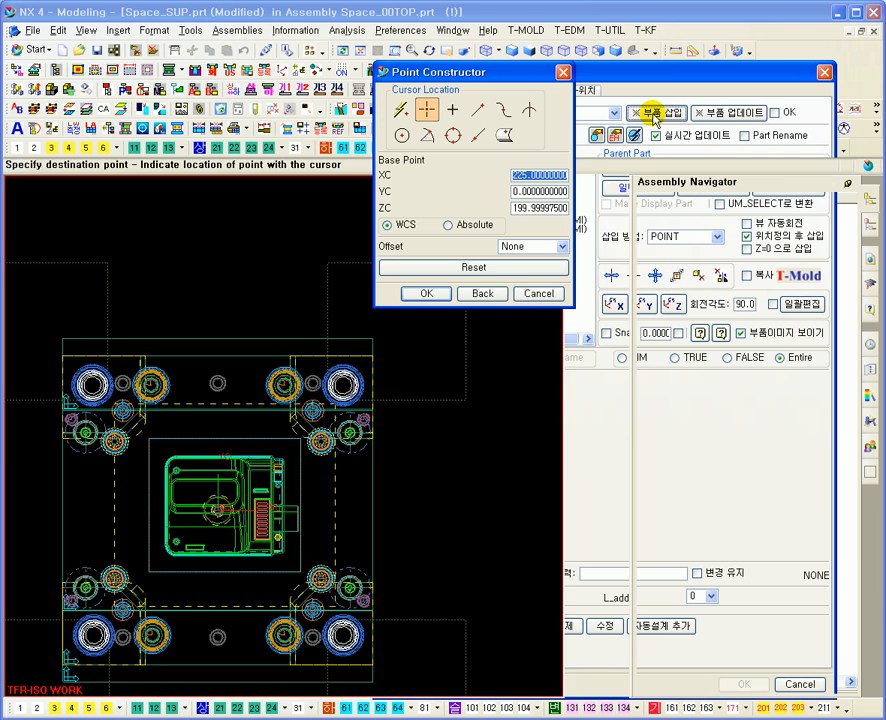
drag(471, 83, 469, 193)
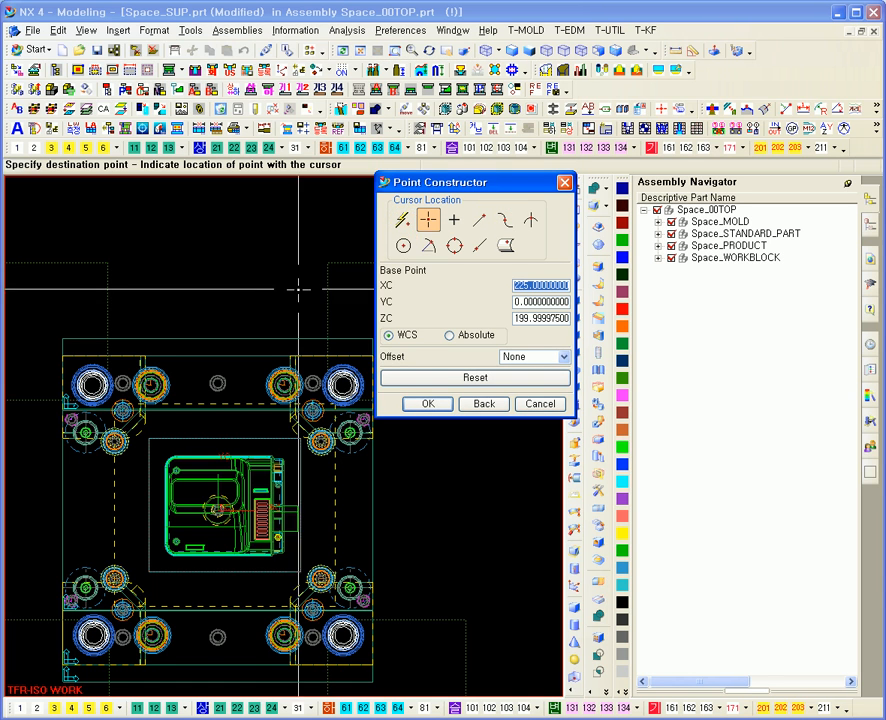
click(537, 405)
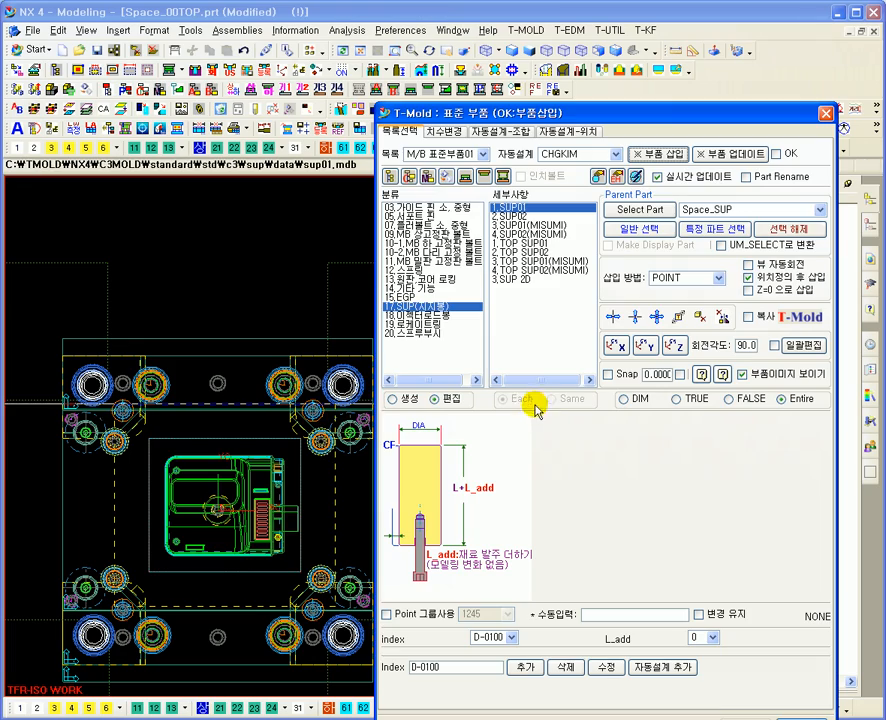
Set the 1.SUP01 support pillar's index to D-030 and try its placement preview with the POINT_DIA insertion method
middle_drag(290, 330, 240, 350)
click(718, 277)
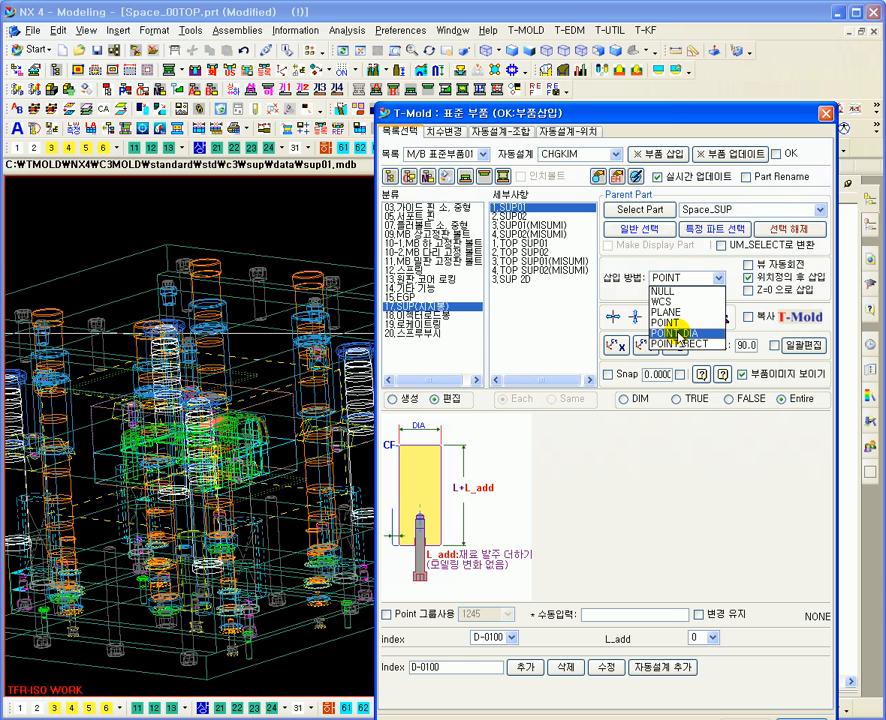
click(676, 333)
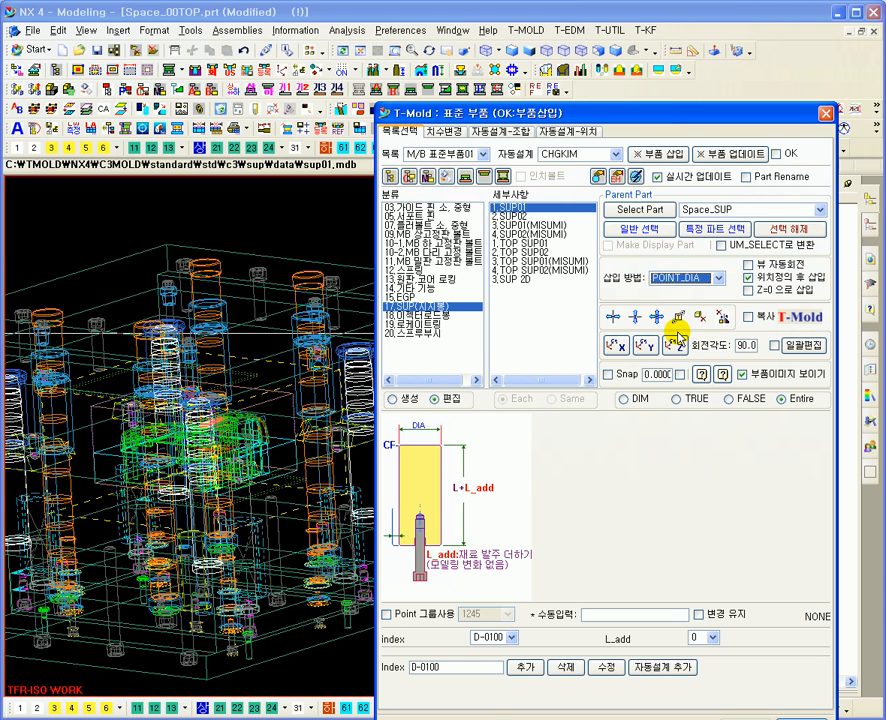
click(503, 637)
click(488, 519)
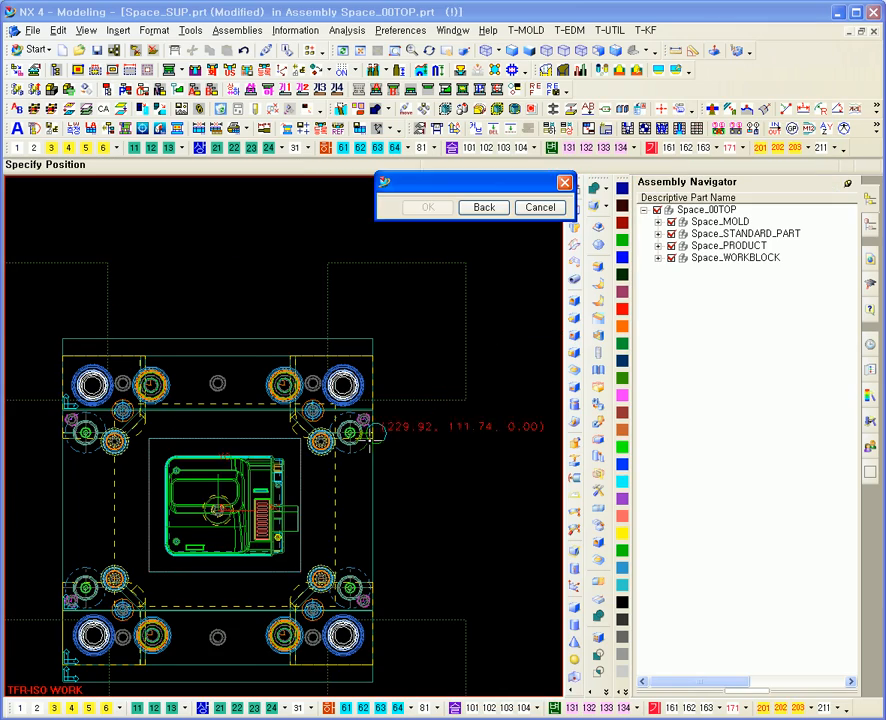
shift+middle_drag(318, 528, 358, 431)
scroll(360, 405, up, 3)
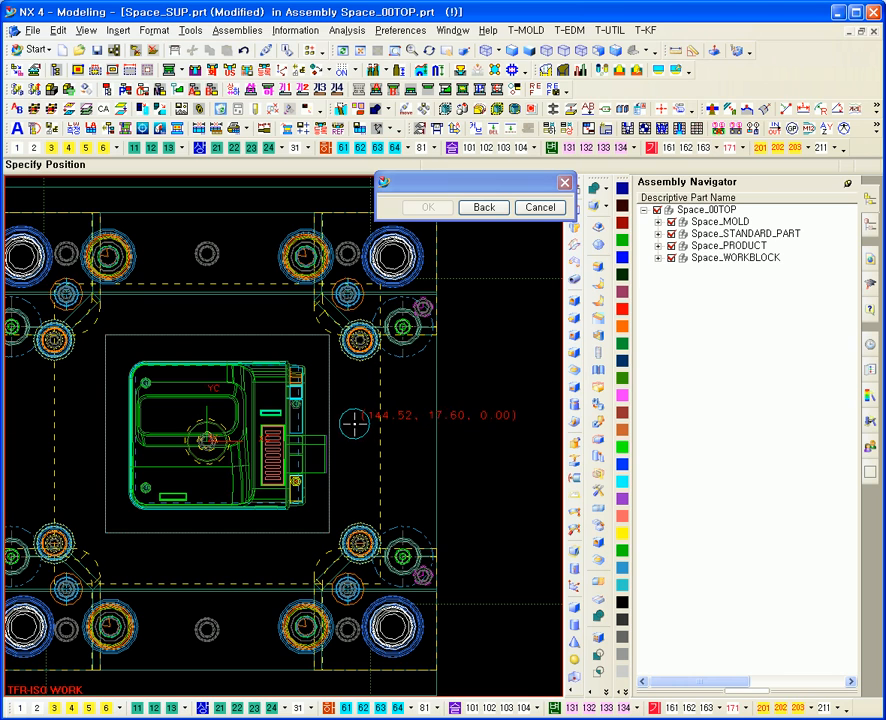
scroll(356, 430, down, 2)
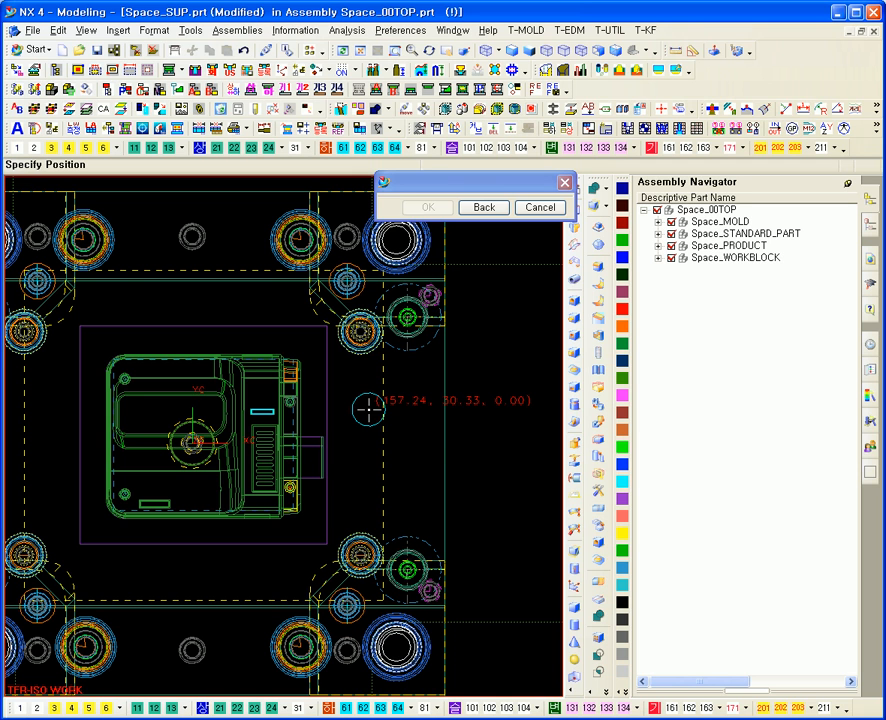
click(561, 207)
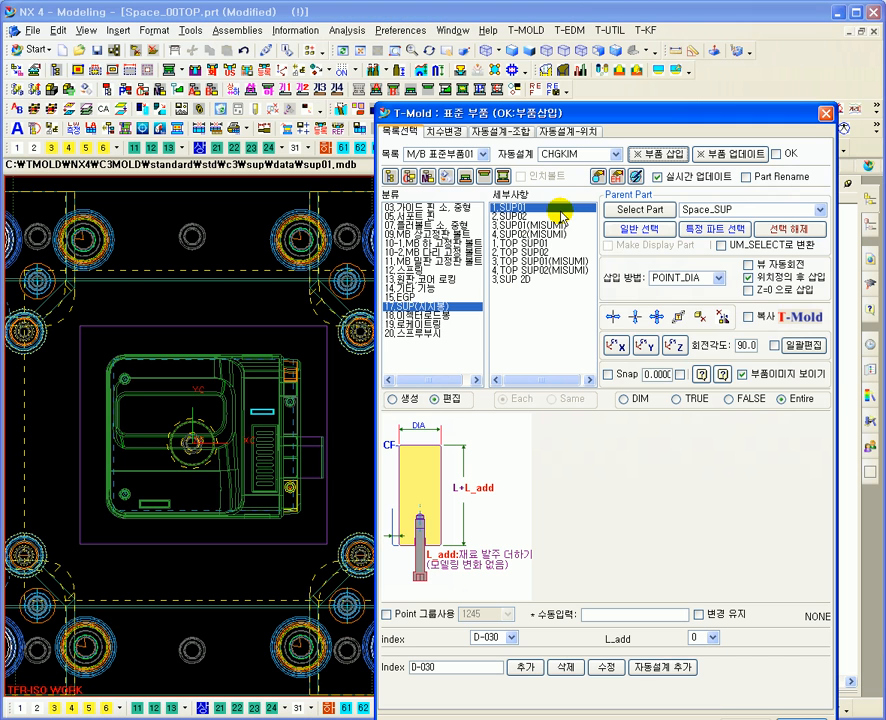
Try to place the D-030 support pillar with the POINT_RECT insertion method, previewing its rectangular outline beside the work block
click(690, 279)
click(688, 338)
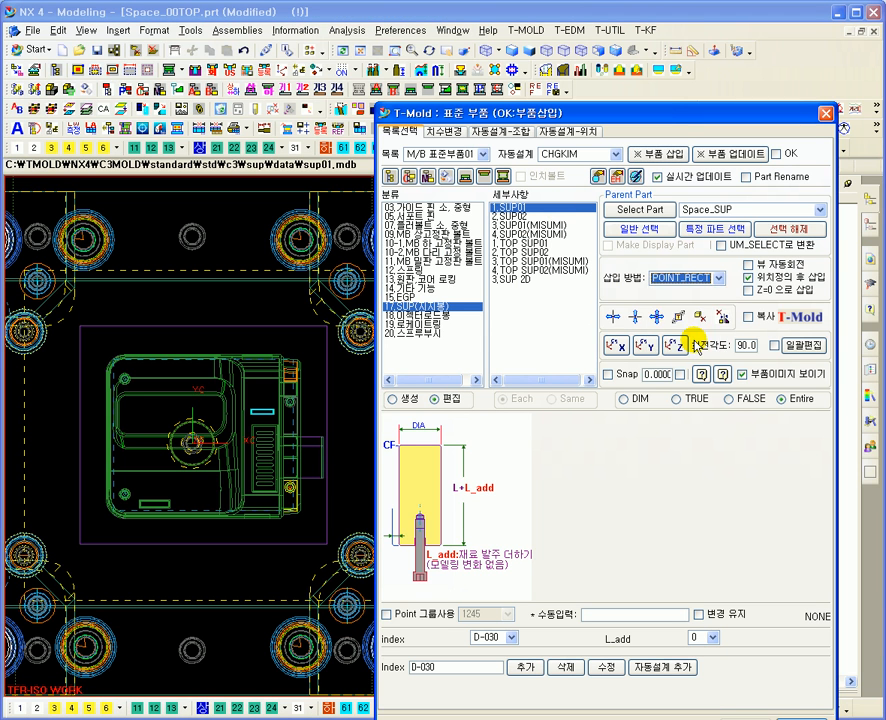
click(250, 519)
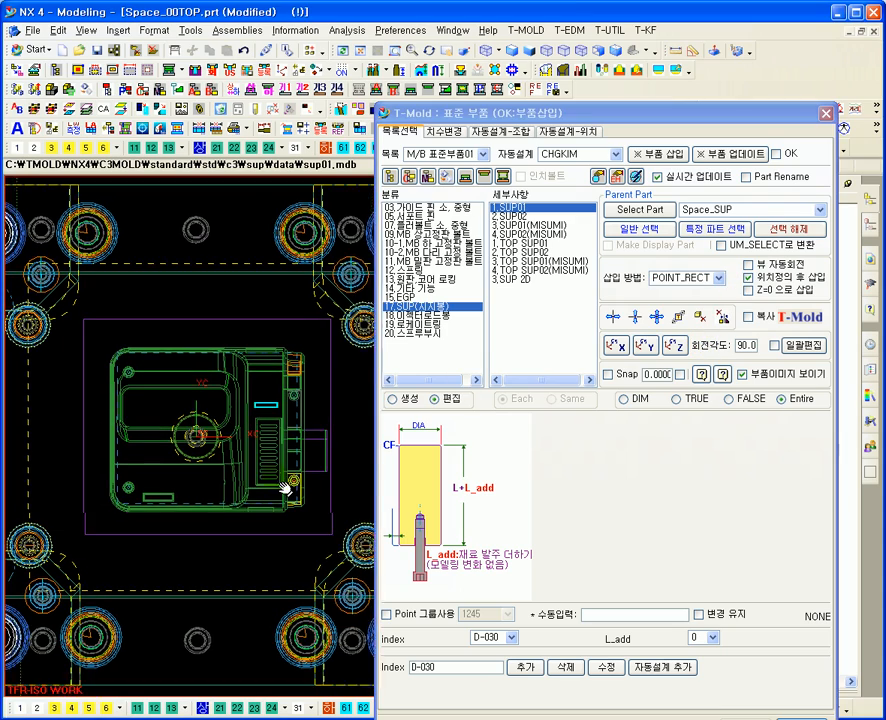
click(660, 155)
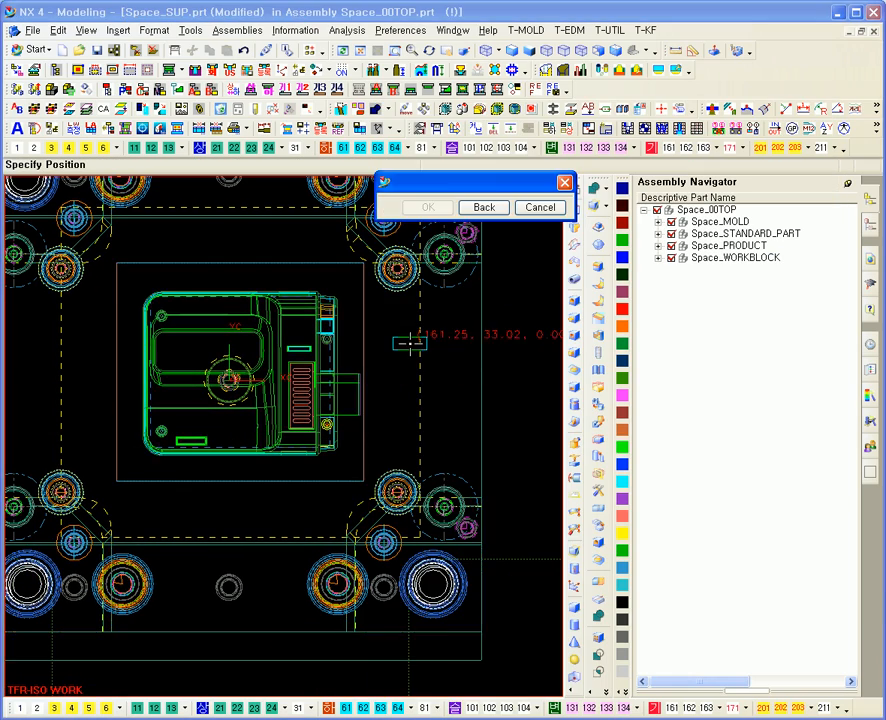
scroll(406, 380, up, 3)
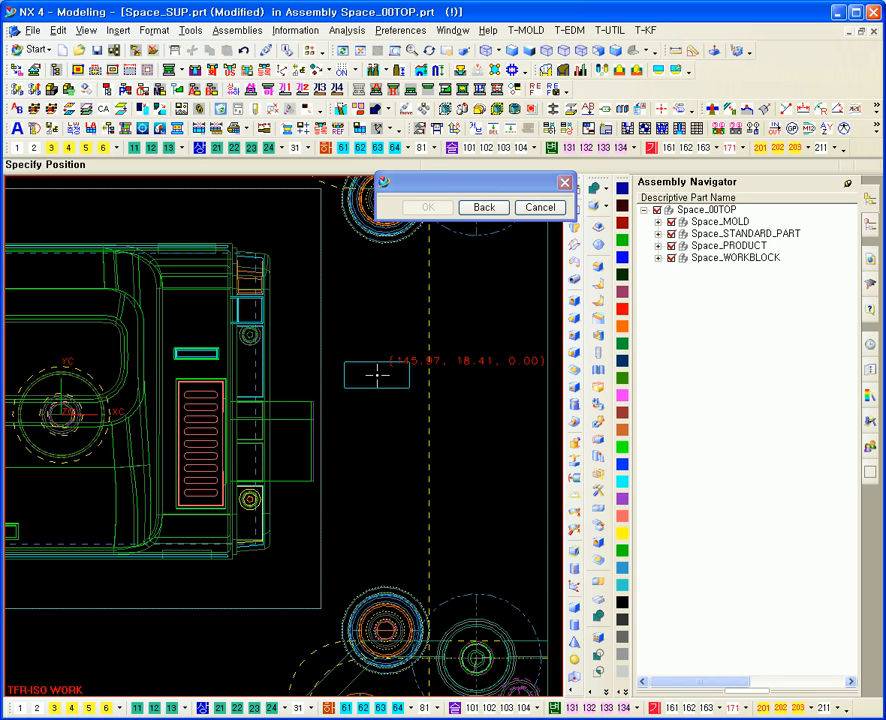
click(537, 208)
scroll(268, 453, down, 3)
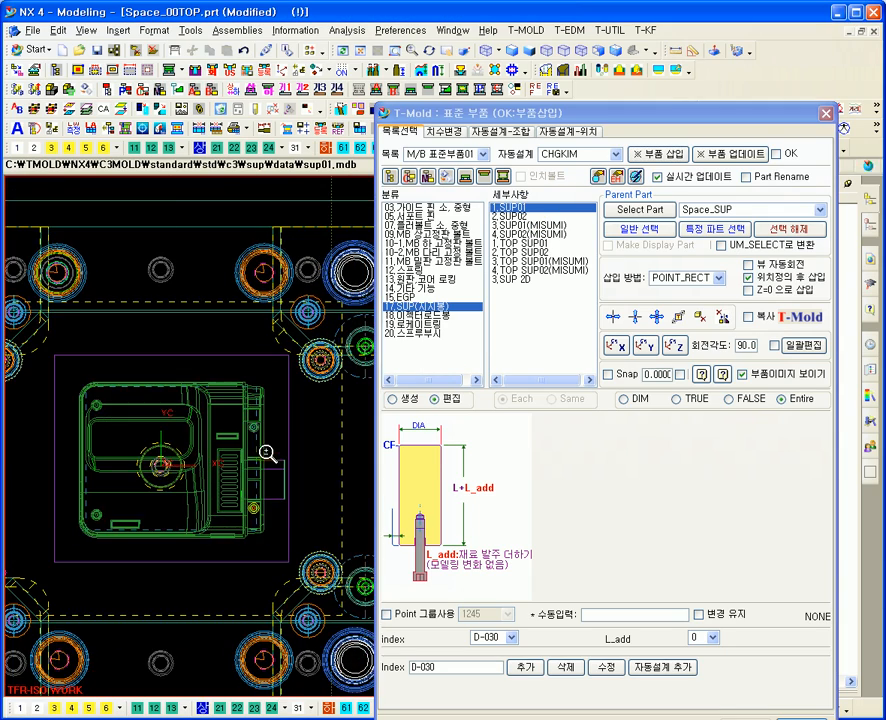
shift+middle_drag(180, 528, 270, 441)
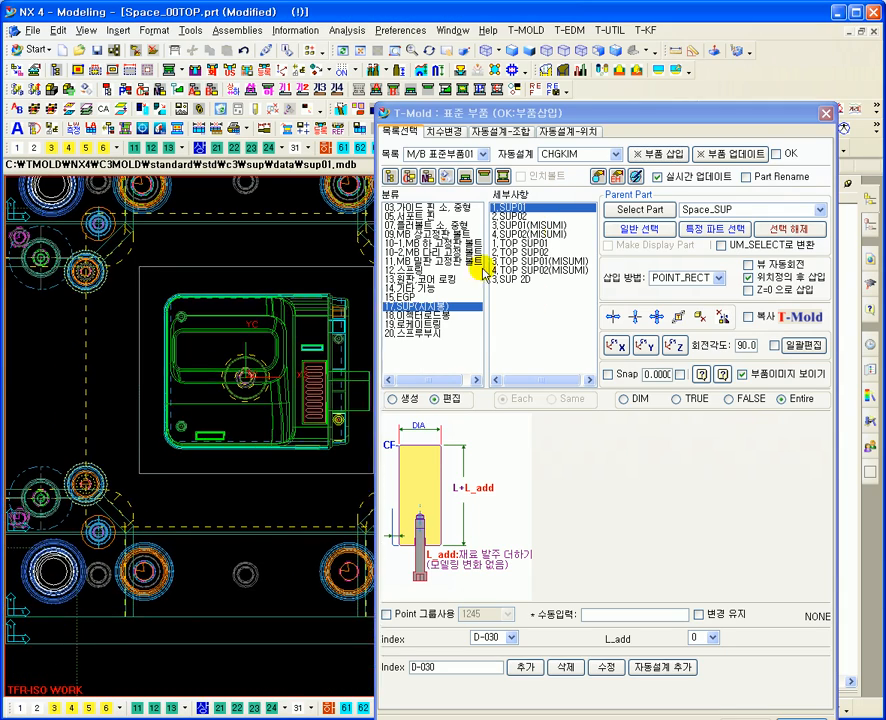
Insert one D-030 1.SUP01 support pillar by the POINT_DIA method, between the work block and the mold's positive-X edge
click(684, 279)
click(672, 336)
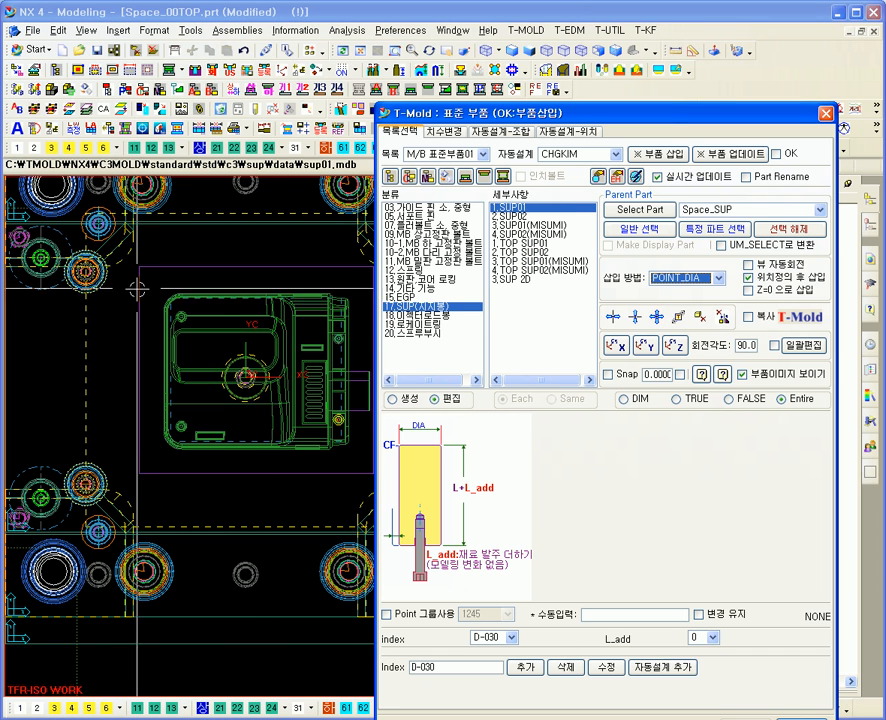
shift+middle_drag(289, 403, 263, 407)
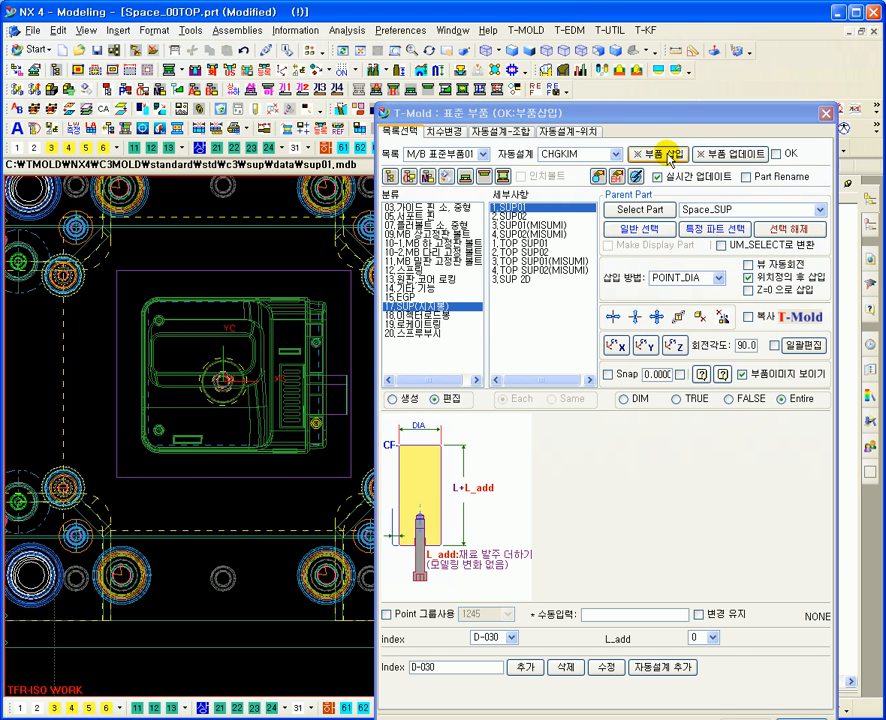
click(667, 157)
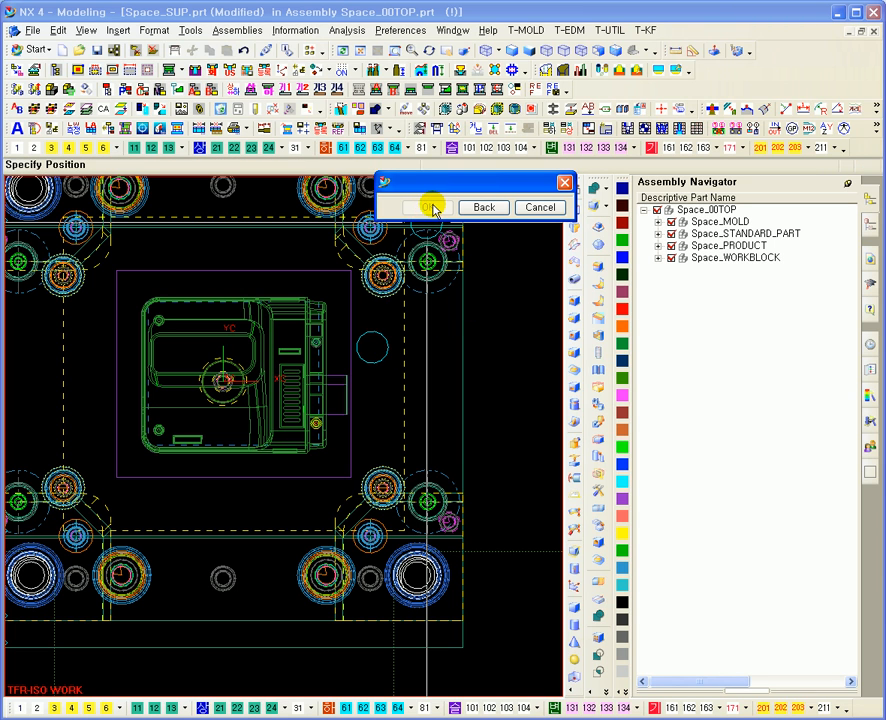
drag(447, 183, 427, 228)
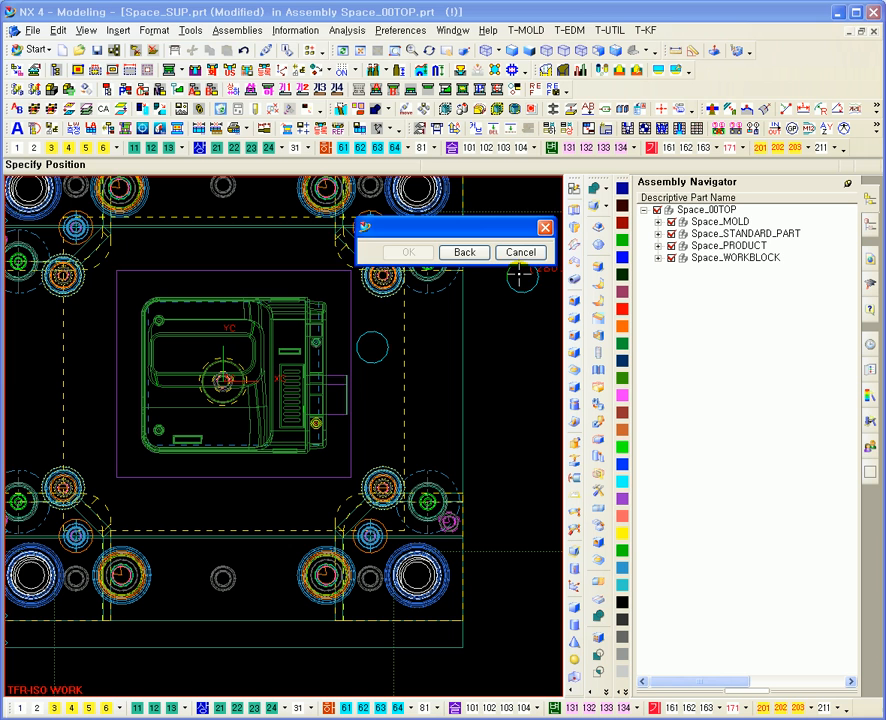
click(522, 253)
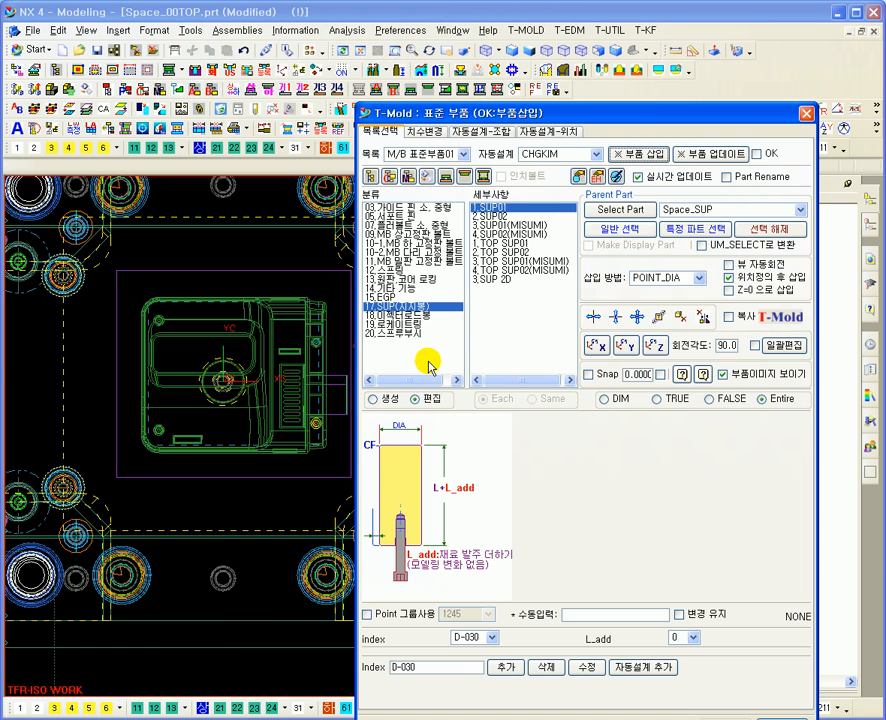
shift+middle_drag(276, 430, 179, 407)
middle_drag(287, 467, 287, 410)
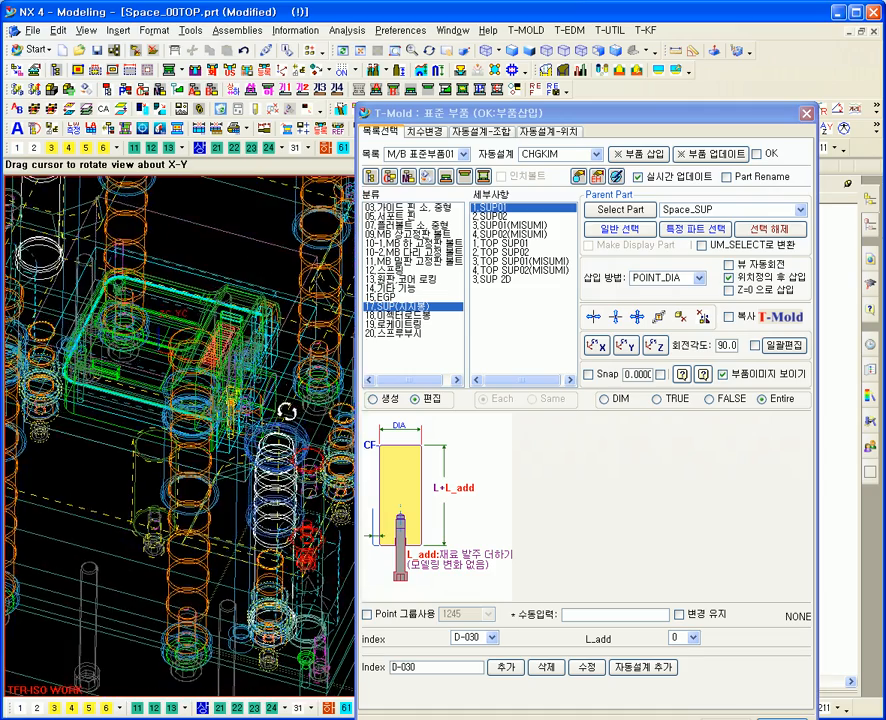
Switch to the 18.이젝터로드봉 category and choose the 2.로드봉 1~8개 ejector rod type with the NULL insertion method
key(F8)
drag(462, 110, 477, 105)
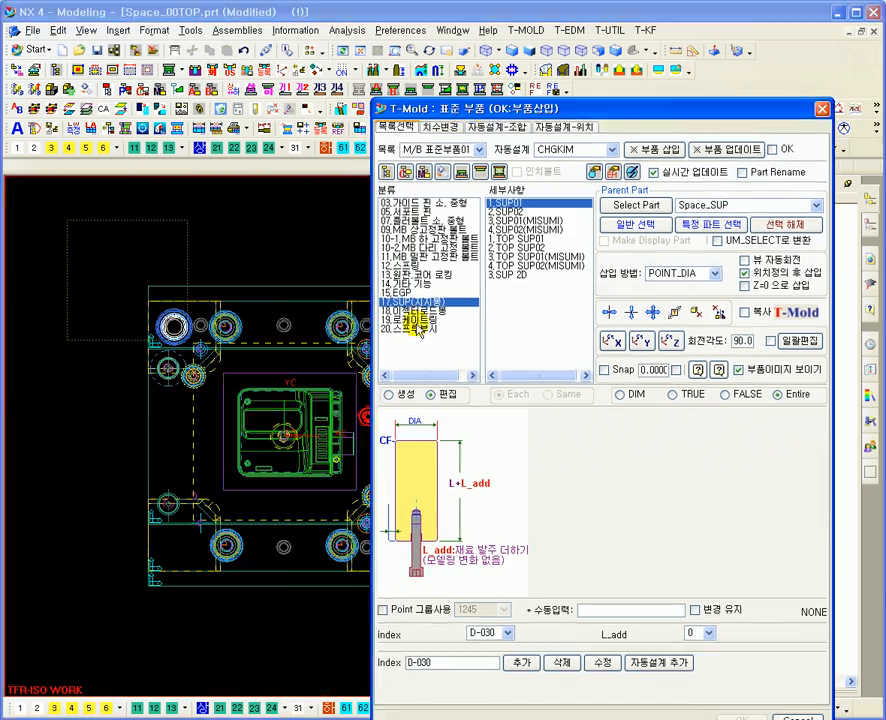
click(420, 311)
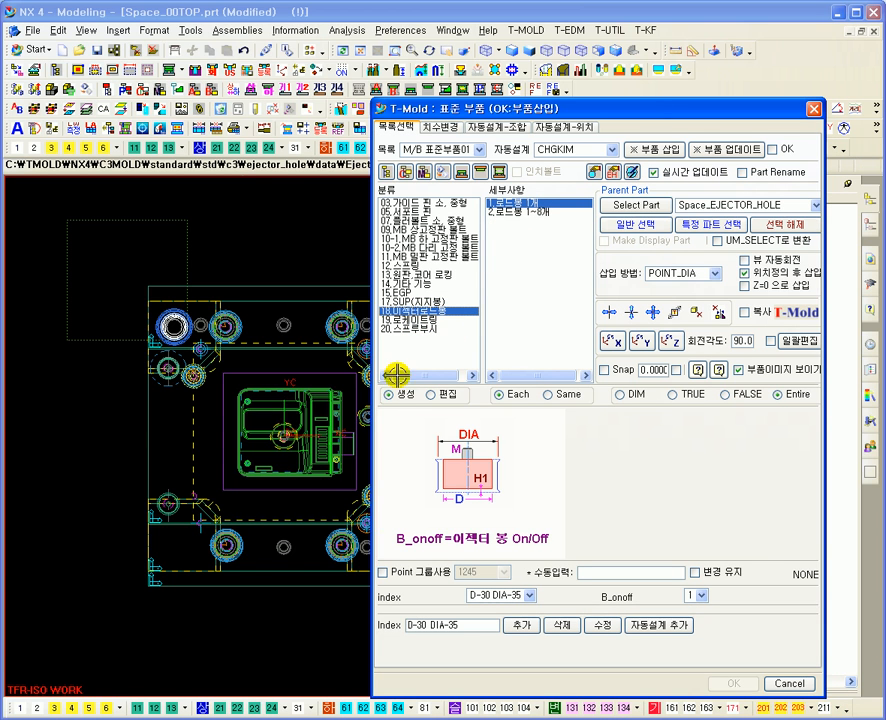
scroll(256, 424, down, 3)
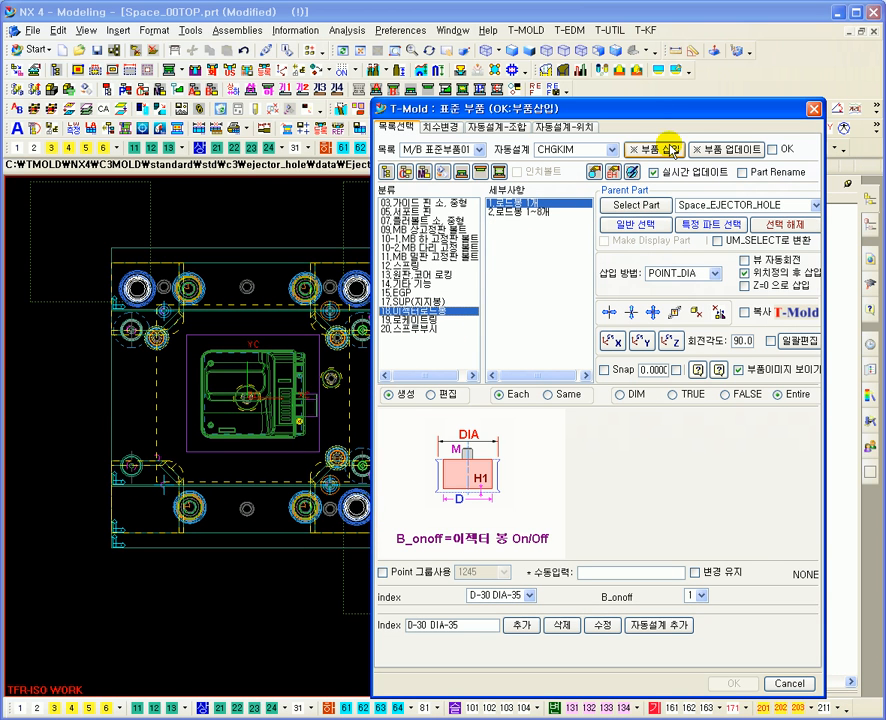
click(706, 282)
click(530, 213)
click(530, 212)
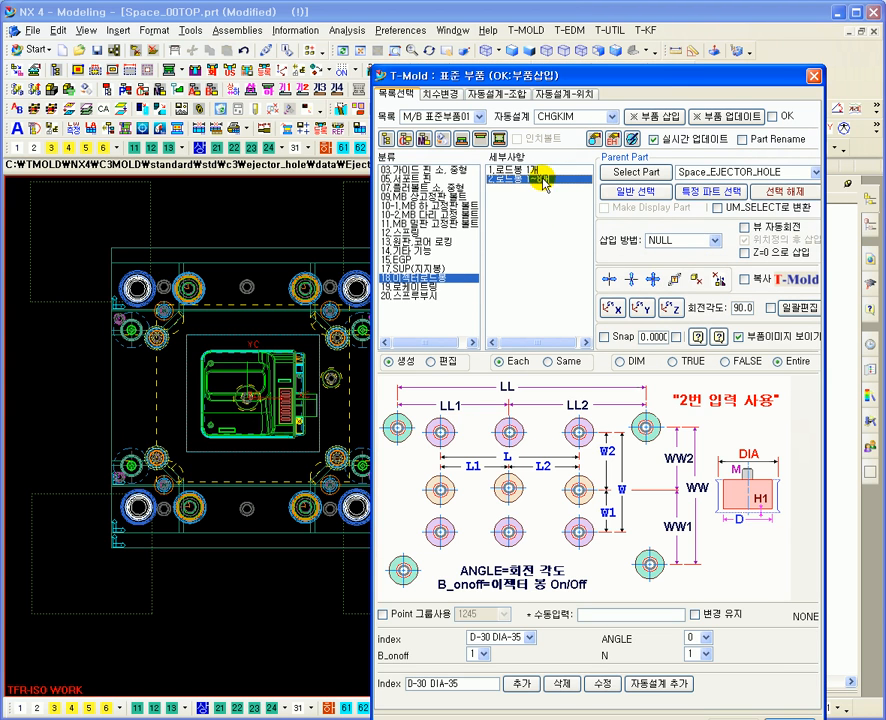
Set the ejector rod count N to 3 and insert the D-30 DIA-35 ejector rod holes under Space_EJECTOR_HOLE
click(707, 654)
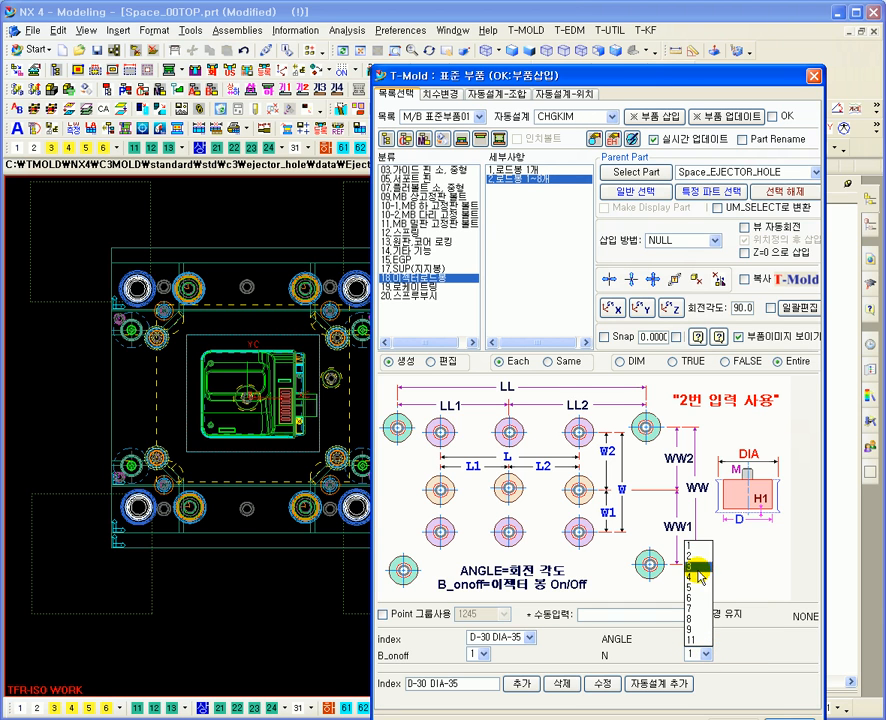
click(696, 567)
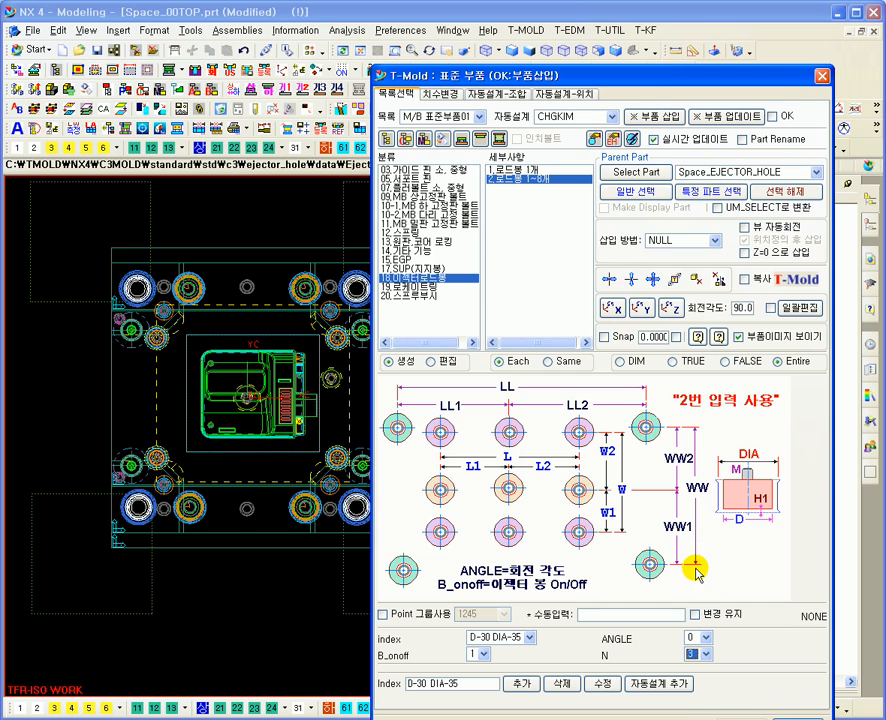
click(657, 117)
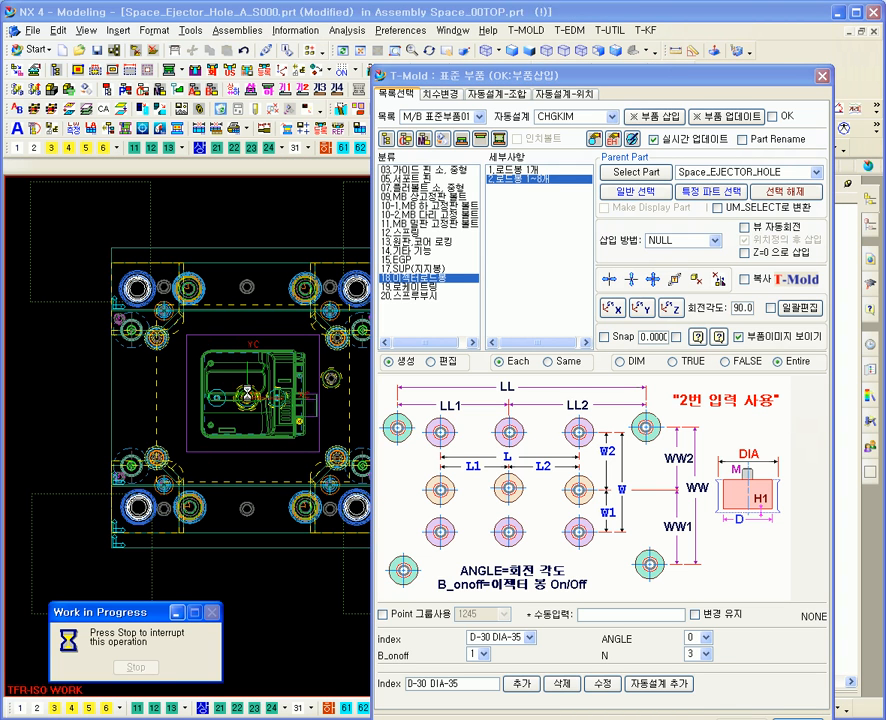
Examine the inserted ejector rod holes and their bolts in the top and front views
scroll(245, 385, up, 5)
scroll(253, 505, down, 1)
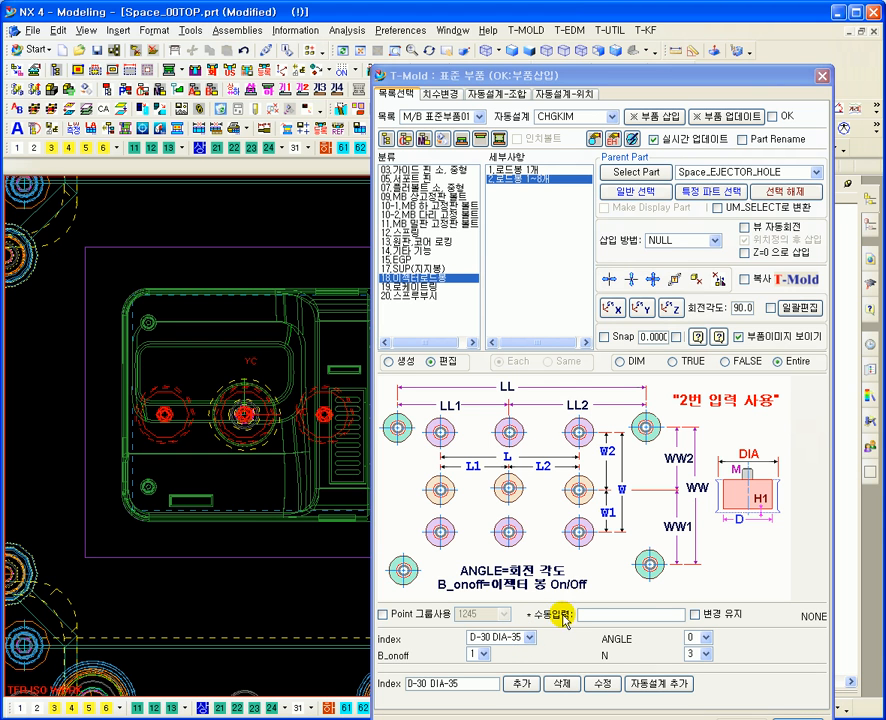
scroll(228, 528, down, 3)
shift+middle_drag(292, 598, 275, 418)
key(ctrl+alt+f)
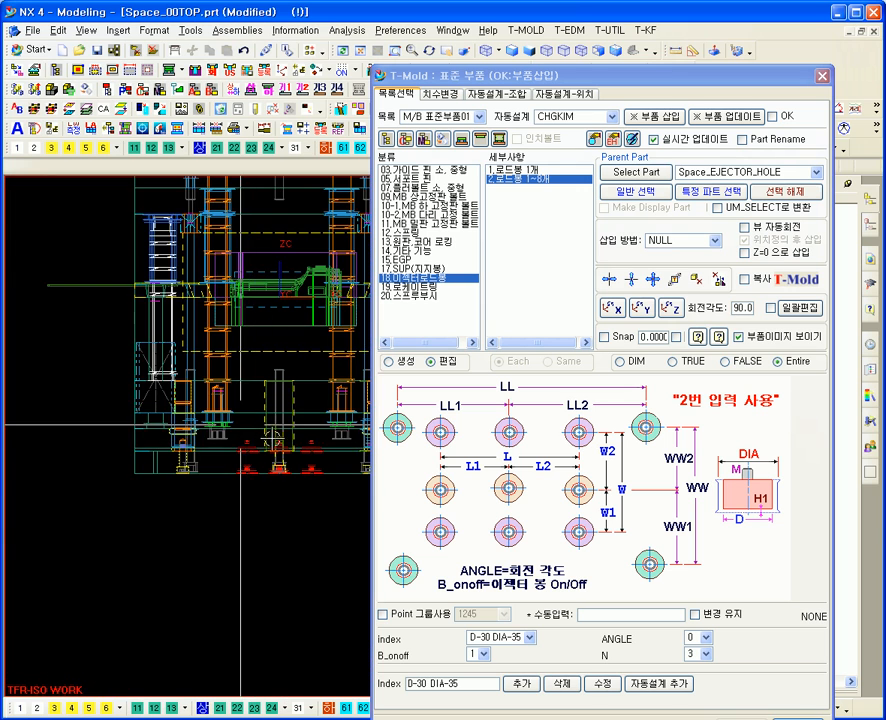
scroll(240, 424, up, 4)
click(779, 362)
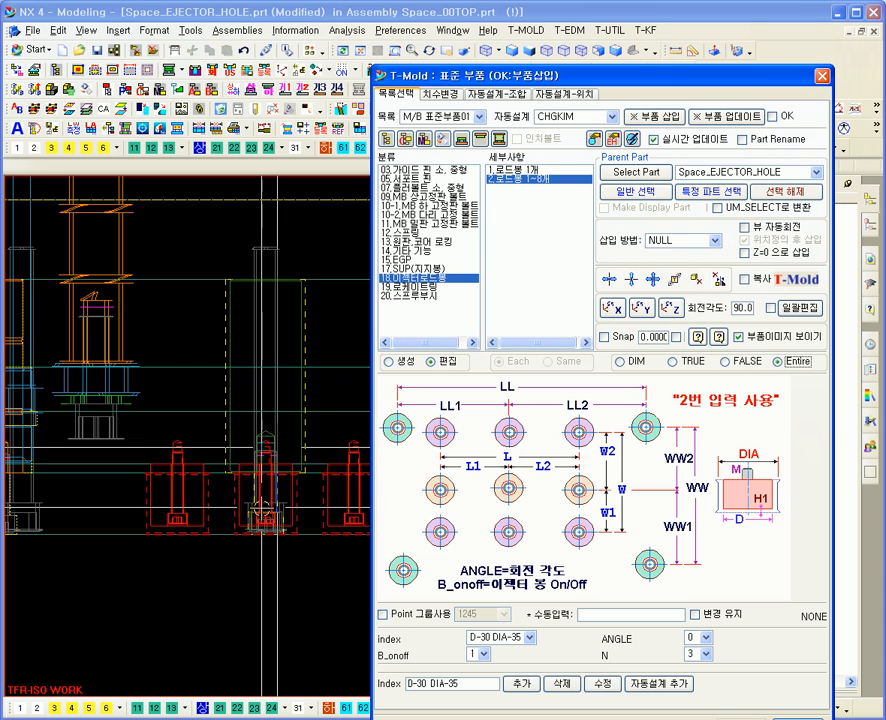
key(ctrl+alt+t)
shift+middle_drag(253, 502, 178, 449)
scroll(240, 380, up, 3)
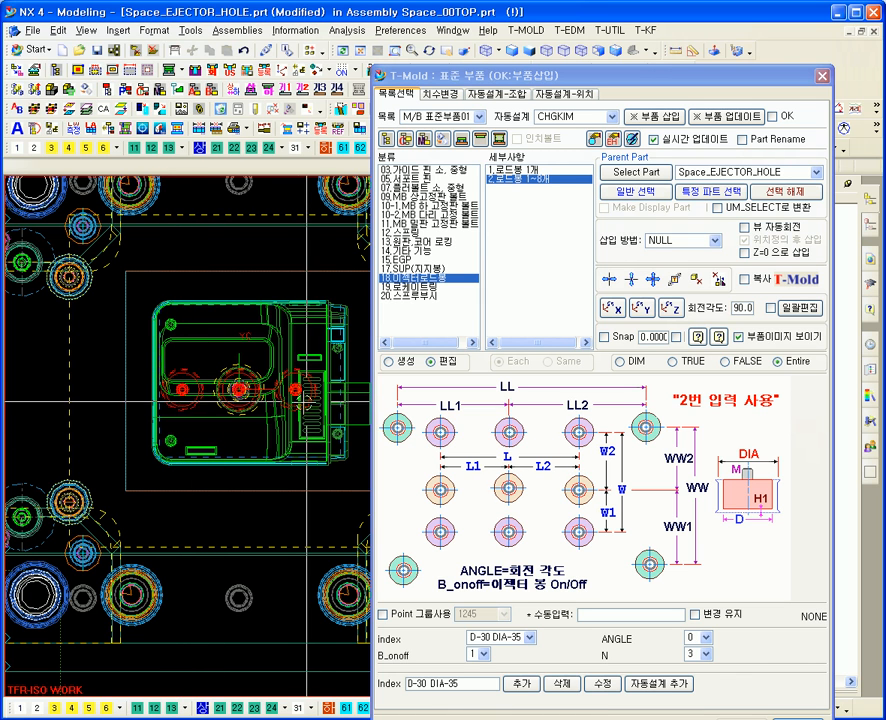
In the ejector rod's dimension list, filter for L1 and set it to 100
click(449, 97)
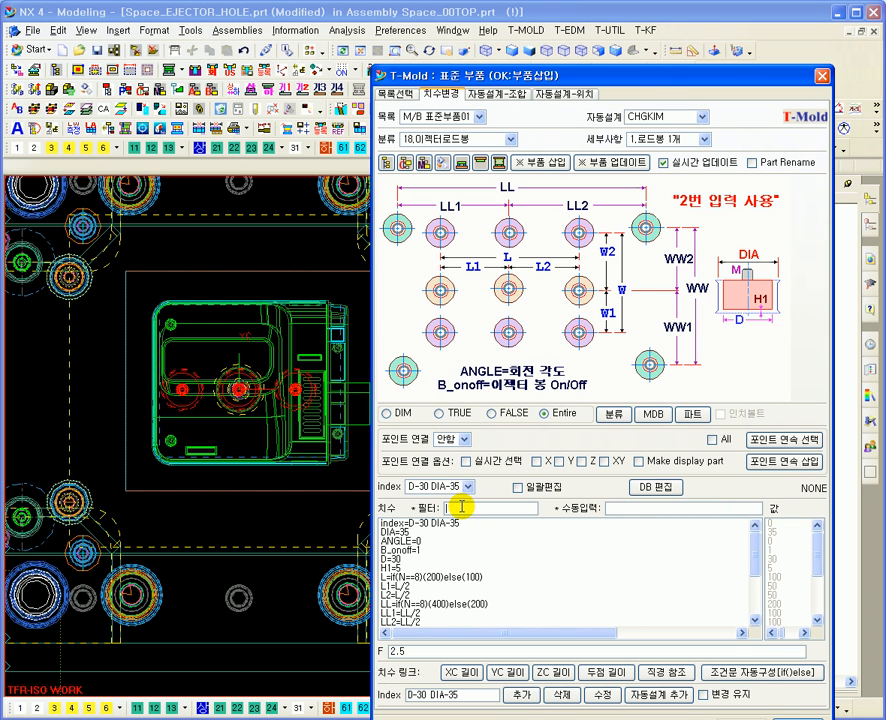
key(Return)
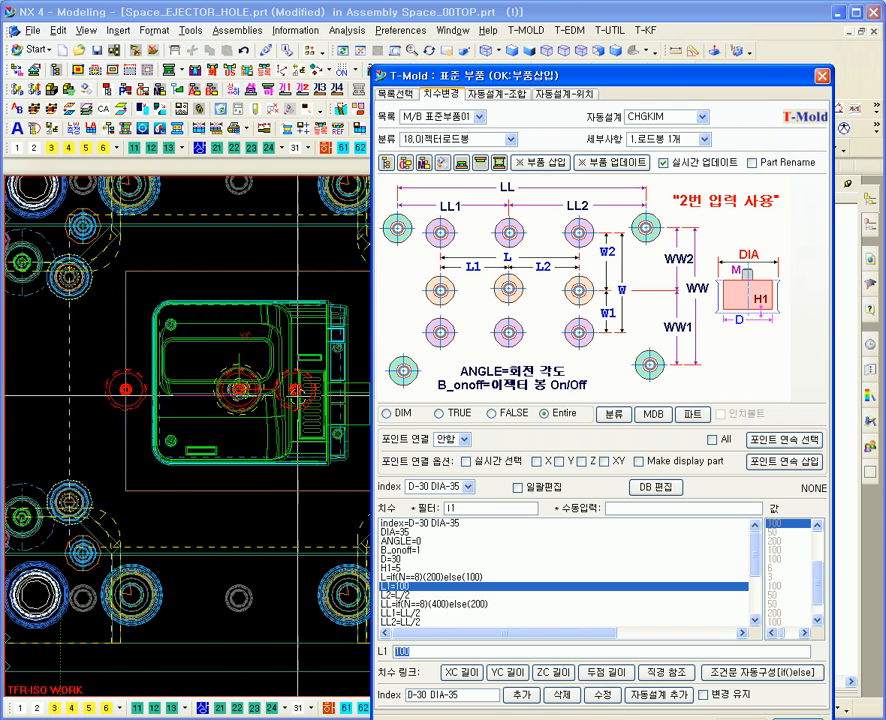
Filter the ejector rod's dimension list for L2 and set L2 equal to L1
drag(452, 508, 425, 510)
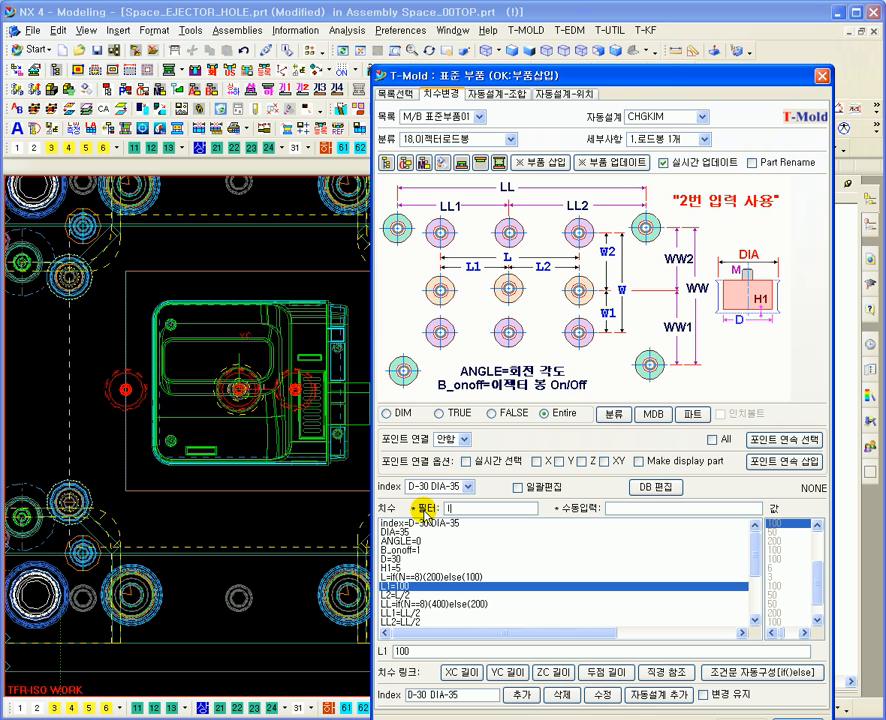
key(Return)
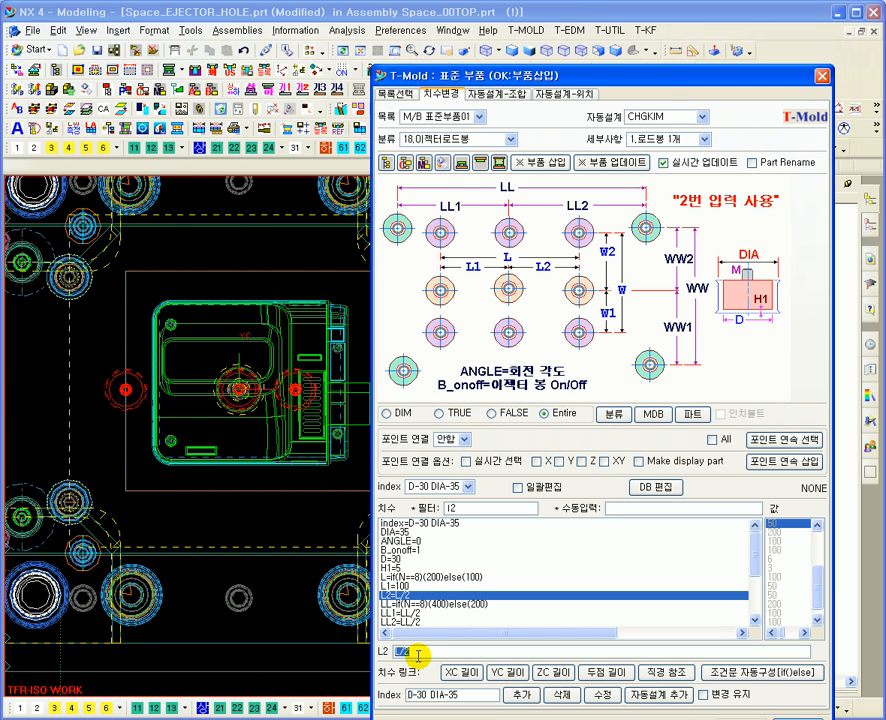
key(Return)
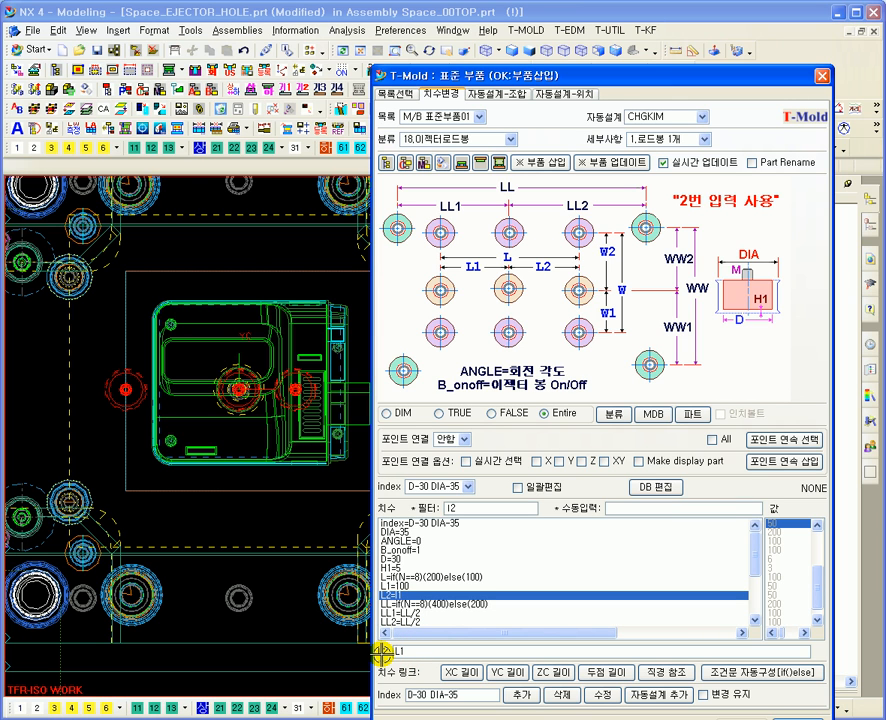
key(Return)
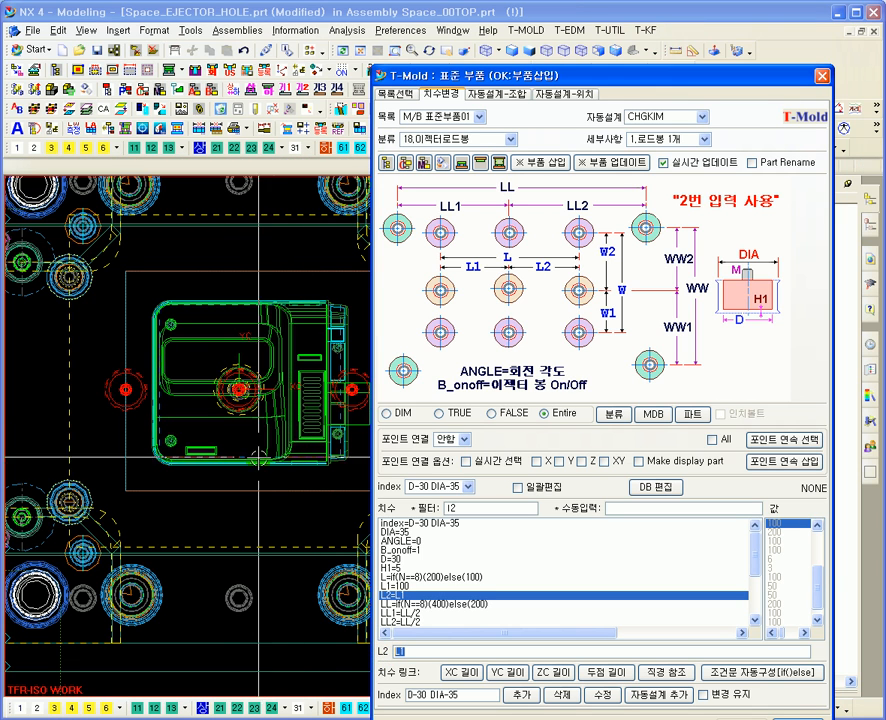
scroll(265, 540, down, 3)
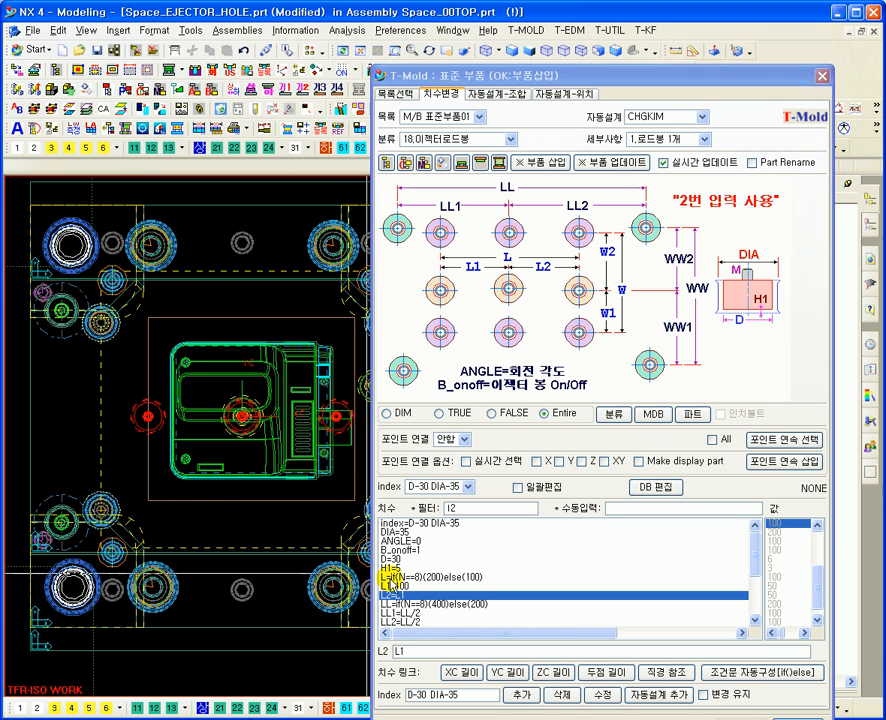
click(404, 596)
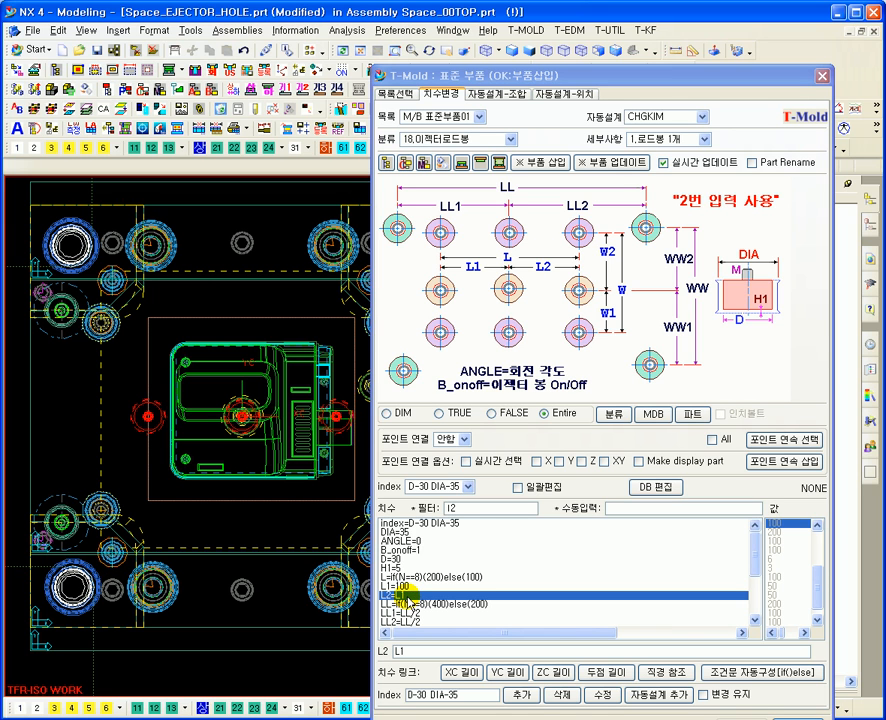
double_click(449, 509)
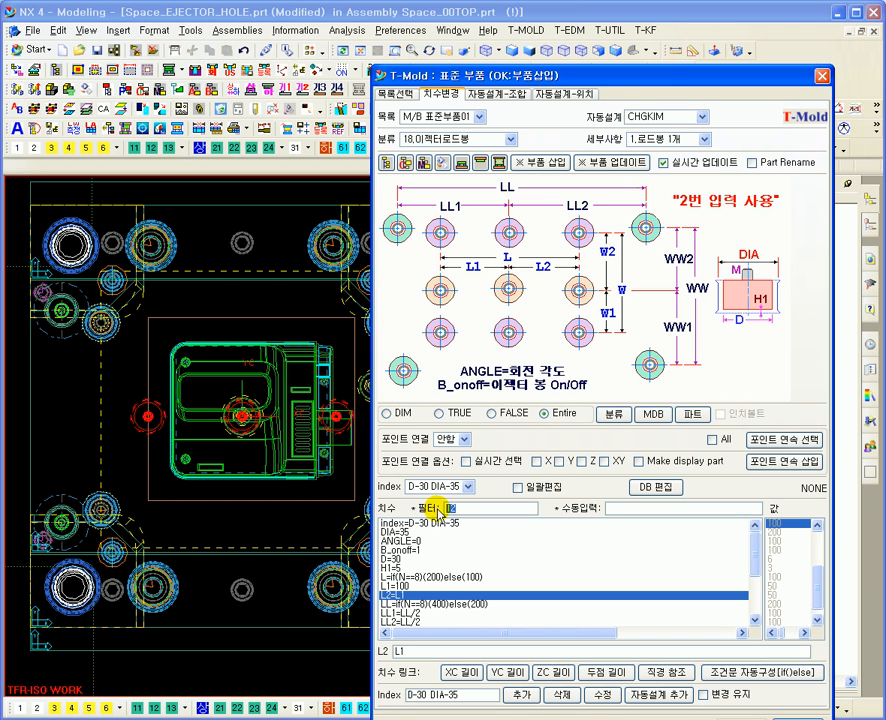
click(395, 597)
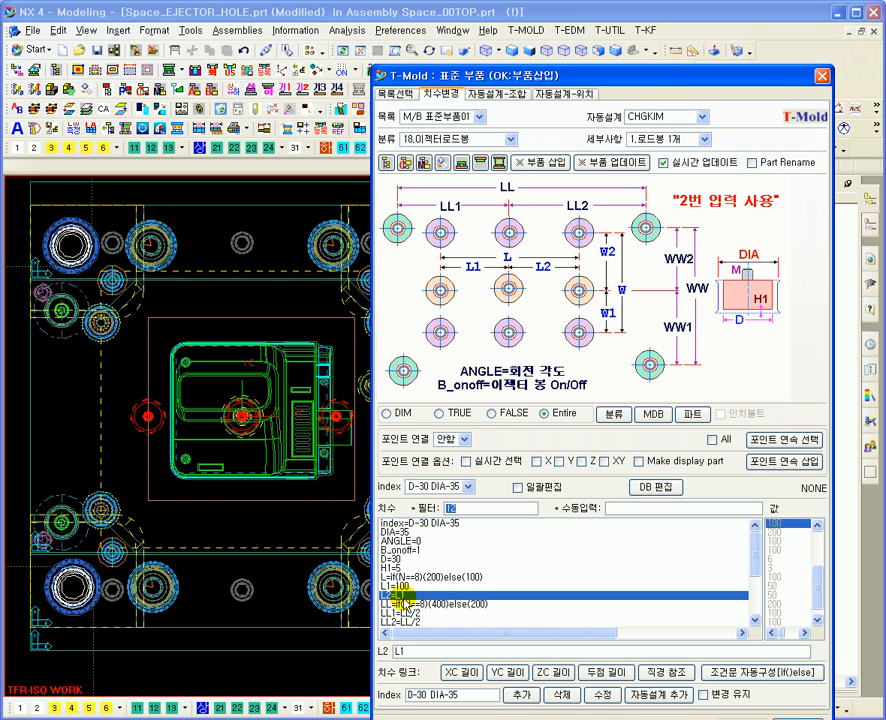
click(397, 651)
drag(411, 652, 382, 651)
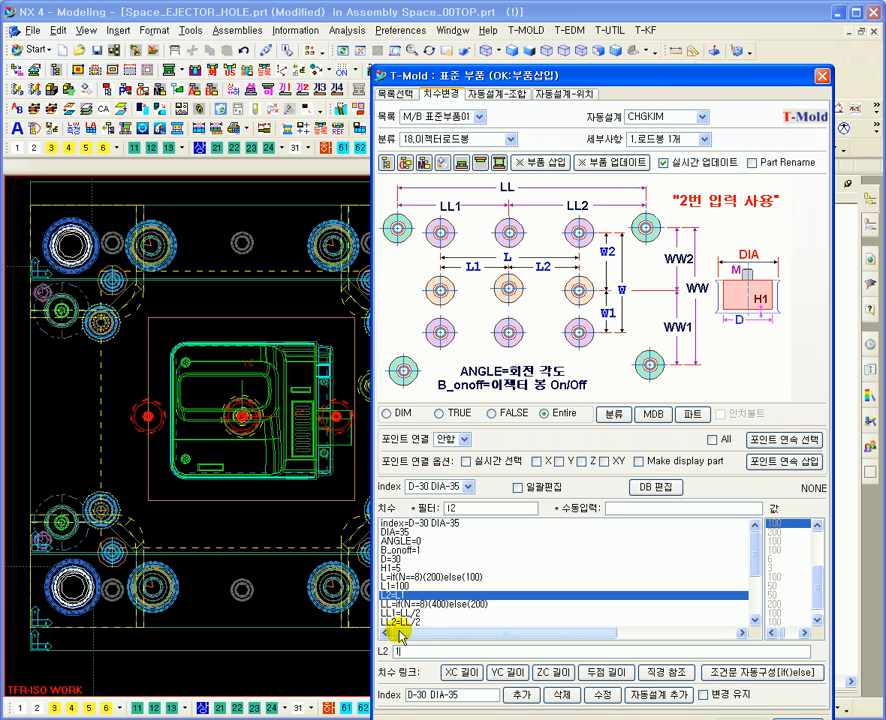
click(410, 651)
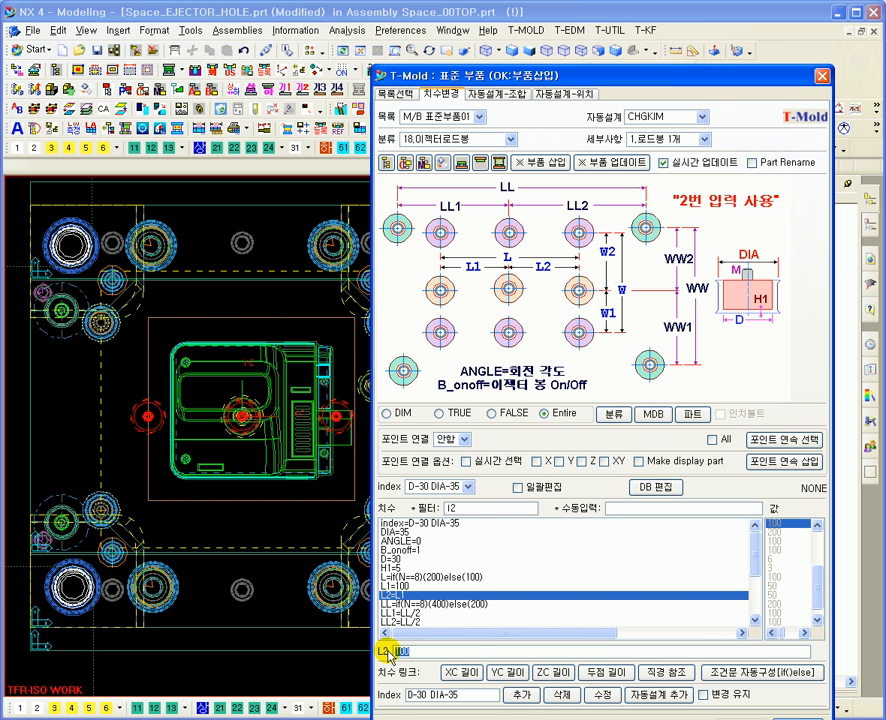
Switch to the 19.로케이트링 category, compare its shape types and choose locating ring type 1.형태-1
click(393, 93)
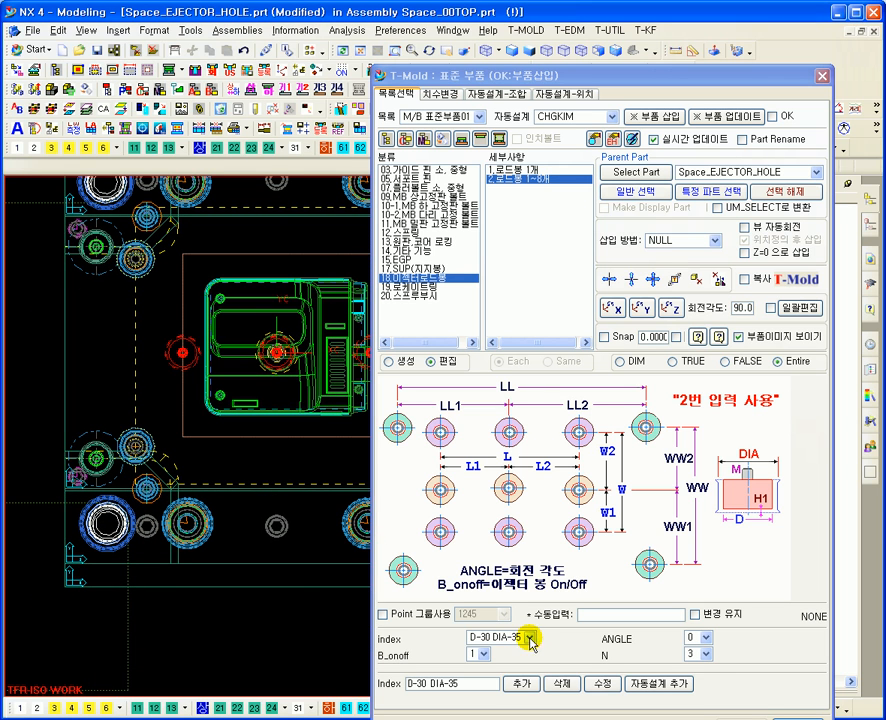
click(706, 655)
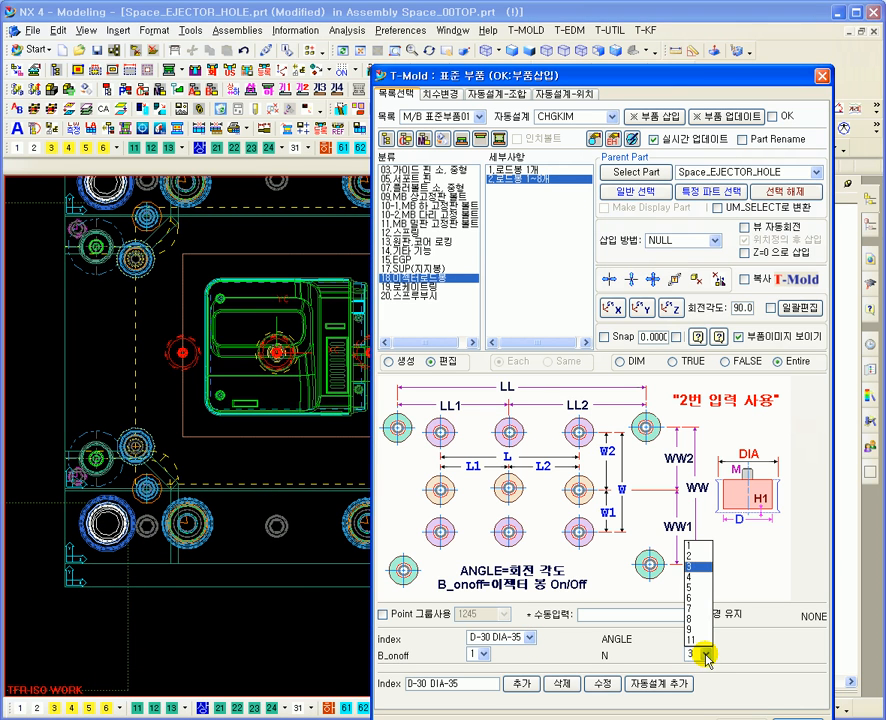
click(706, 655)
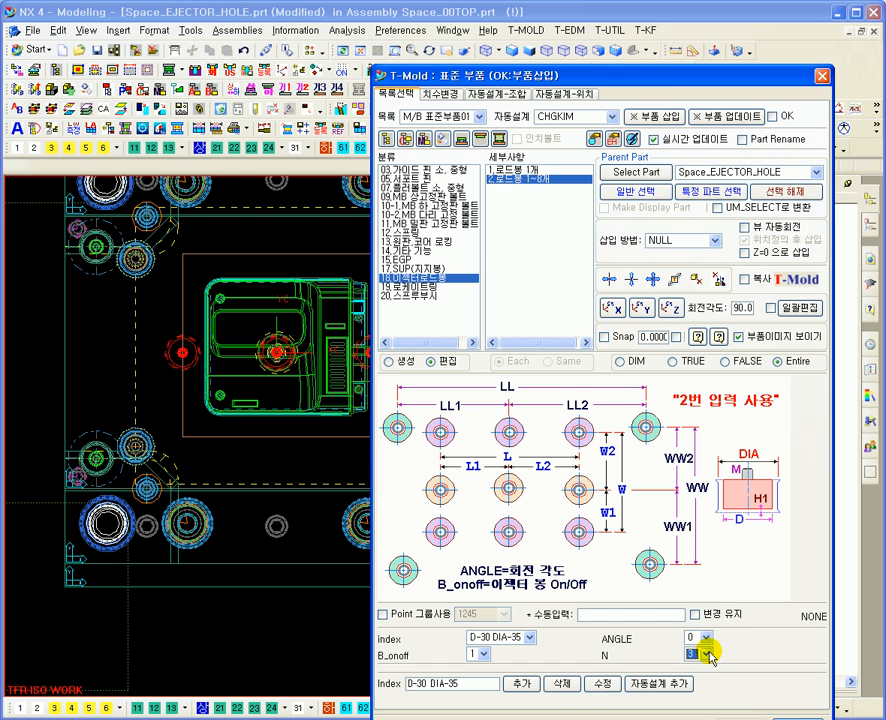
click(428, 290)
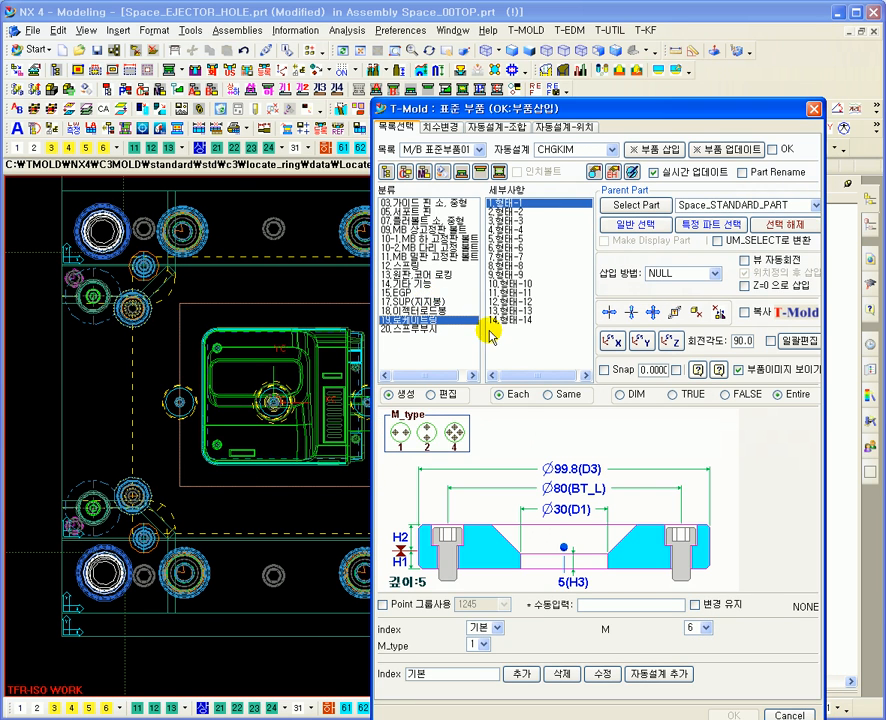
click(510, 283)
click(514, 253)
click(527, 306)
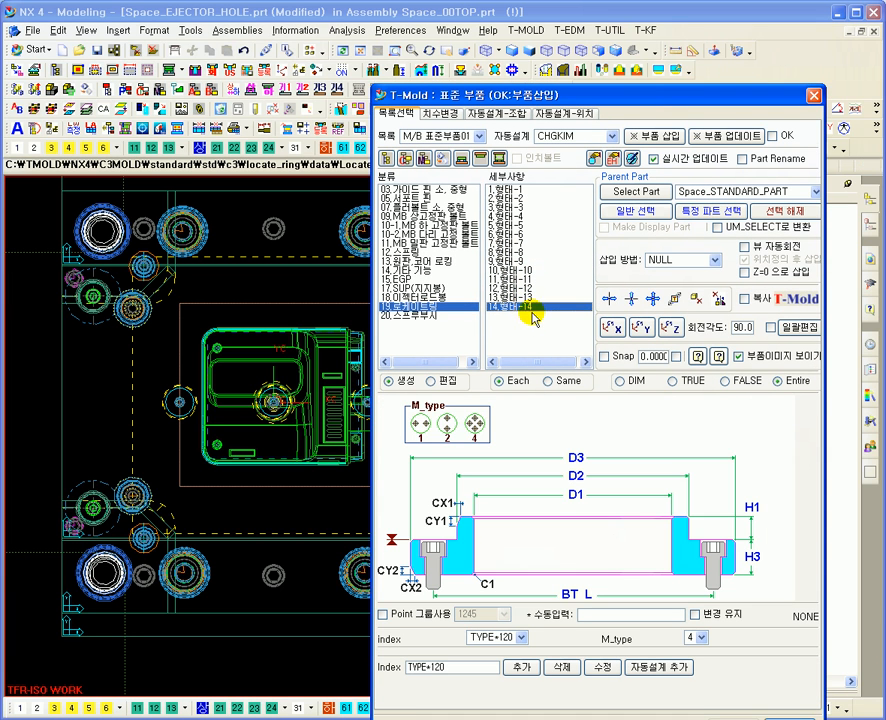
click(507, 207)
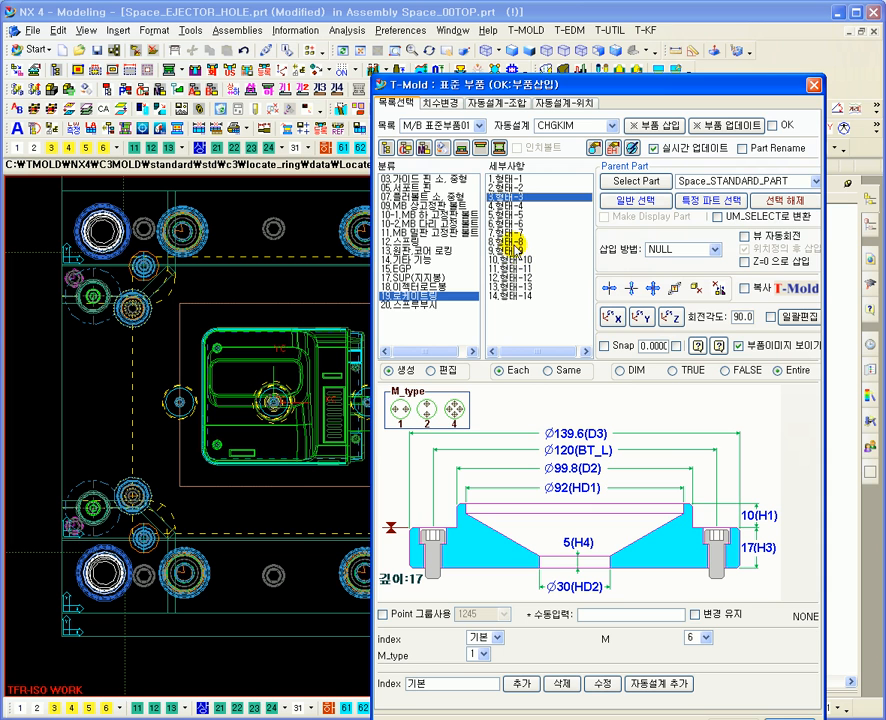
click(510, 214)
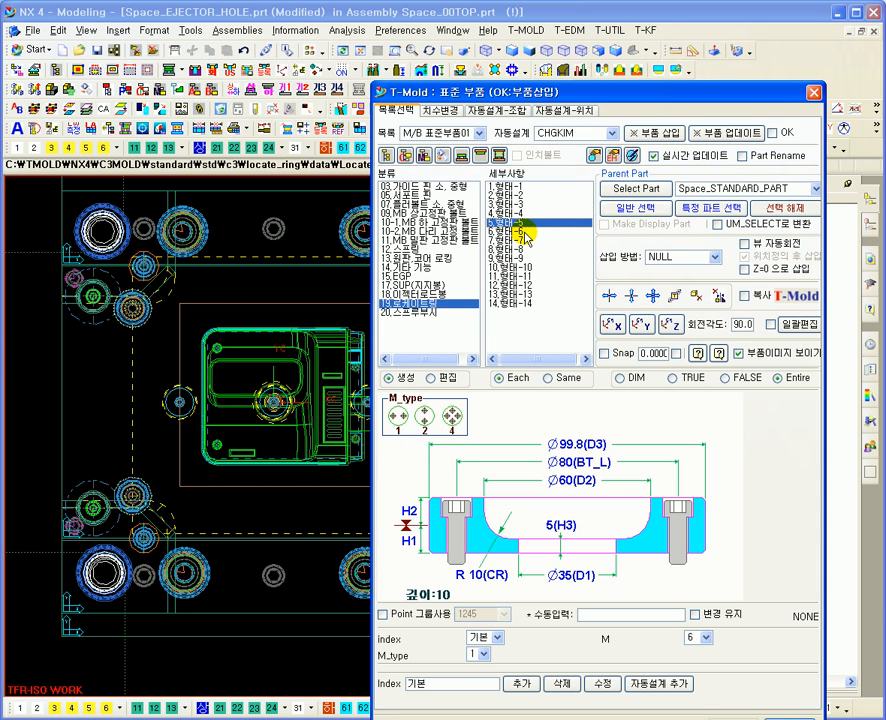
click(513, 188)
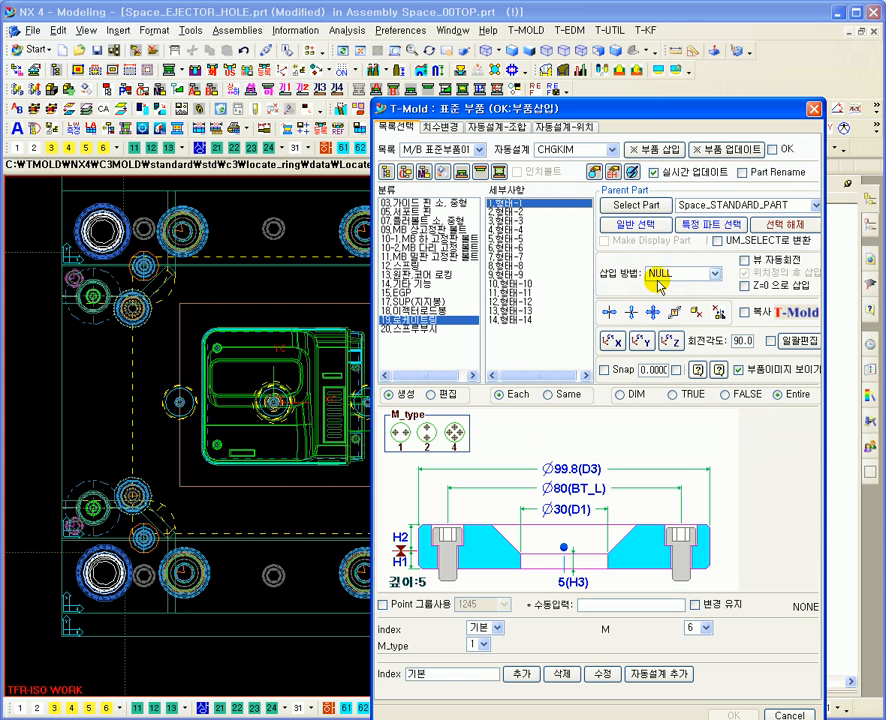
Insert the locating ring under Space_STANDARD_PART with the NULL method and show it in the front view with the Entire reference set
click(657, 150)
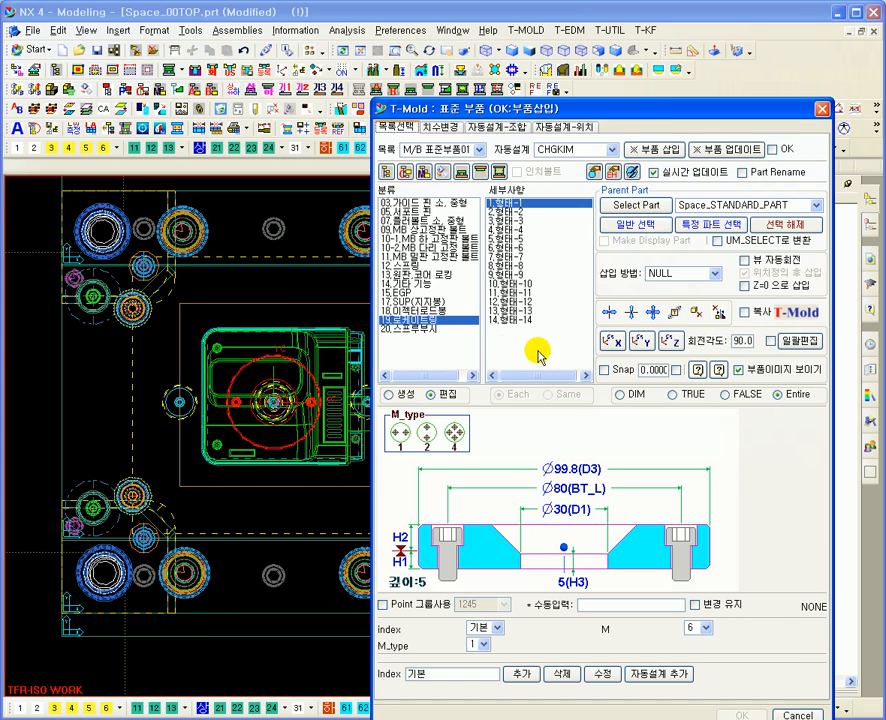
key(ctrl+alt+f)
ctrl+middle_drag(278, 257, 296, 378)
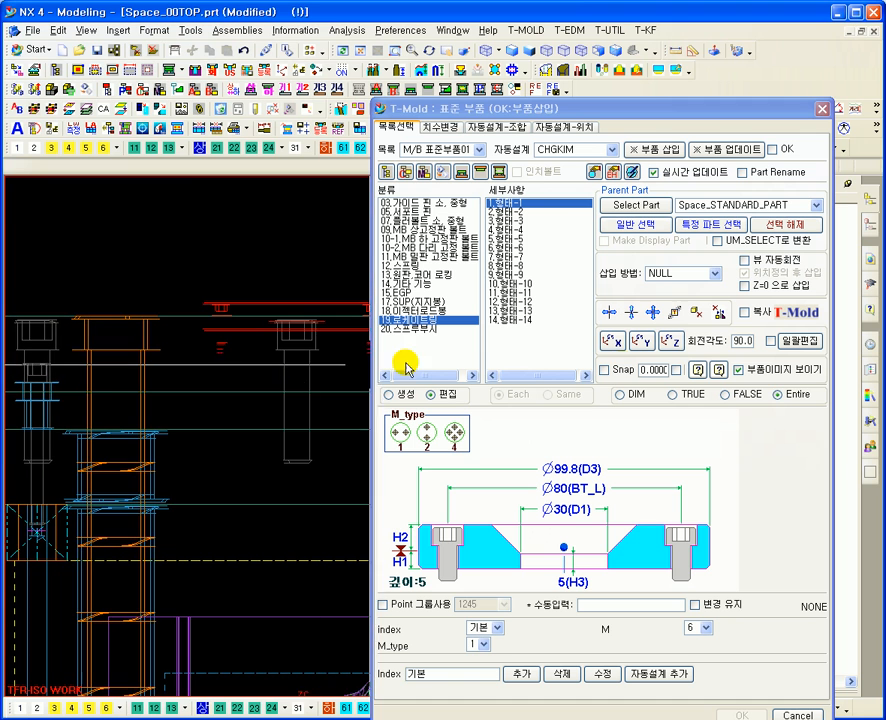
click(778, 398)
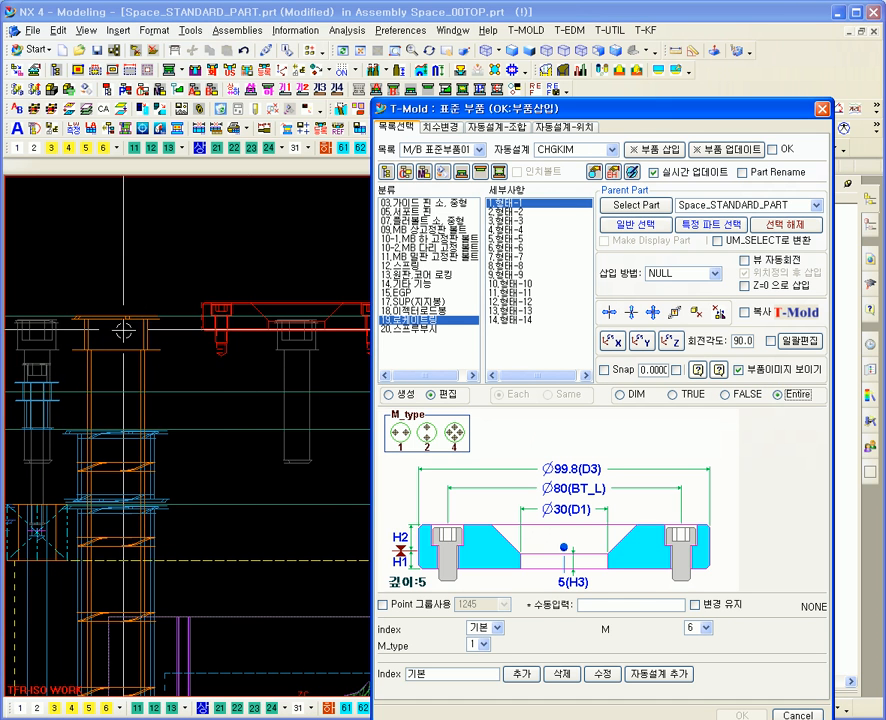
shift+middle_drag(276, 418, 244, 388)
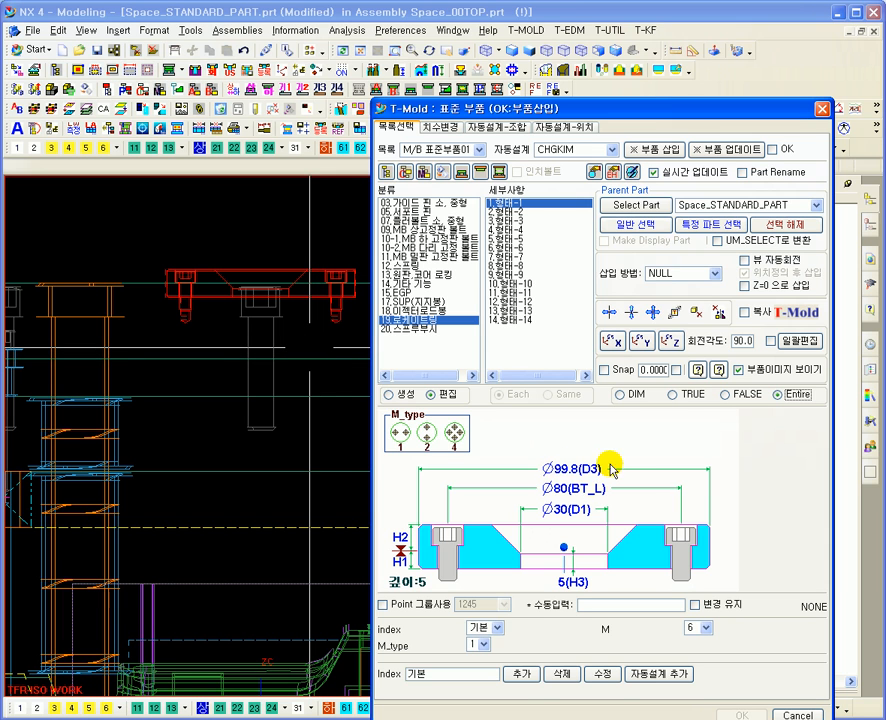
Set the locating ring's outer diameter D3 to 120
click(443, 129)
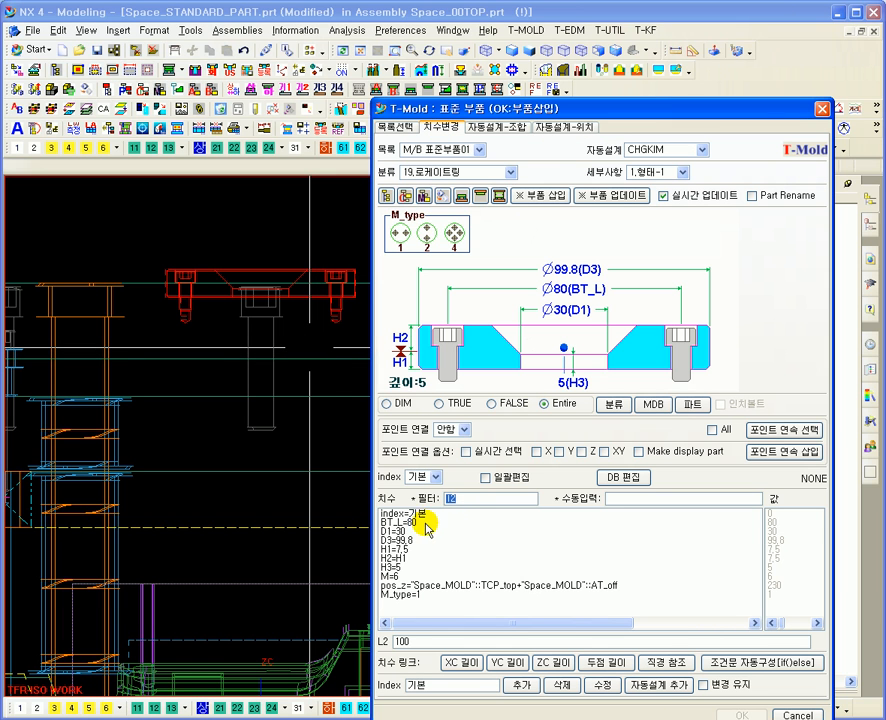
click(403, 541)
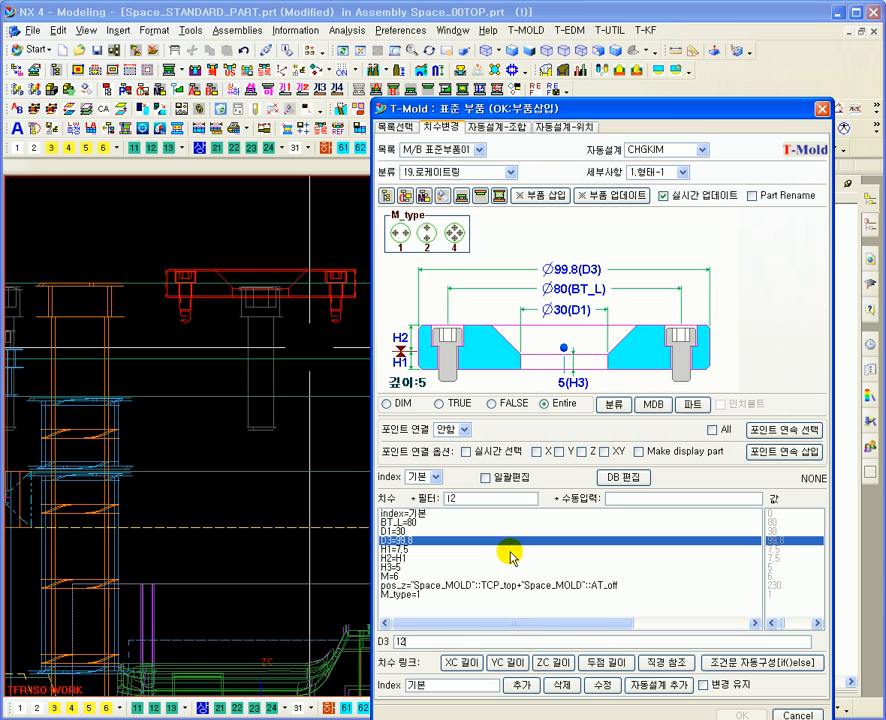
text(120)
key(Return)
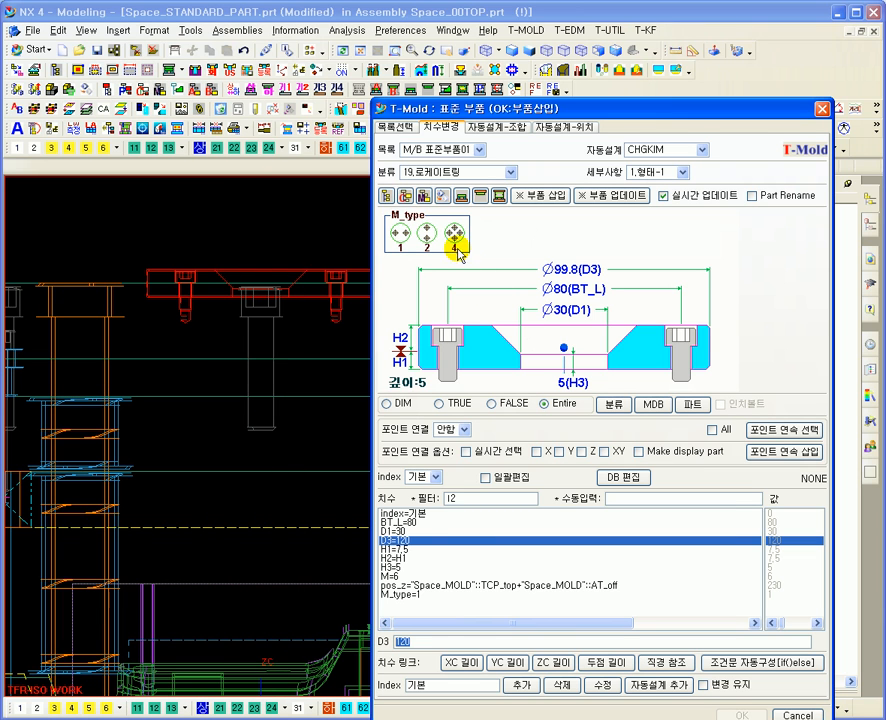
Examine the locating ring's outline and bolt arrangement in the top view
click(396, 128)
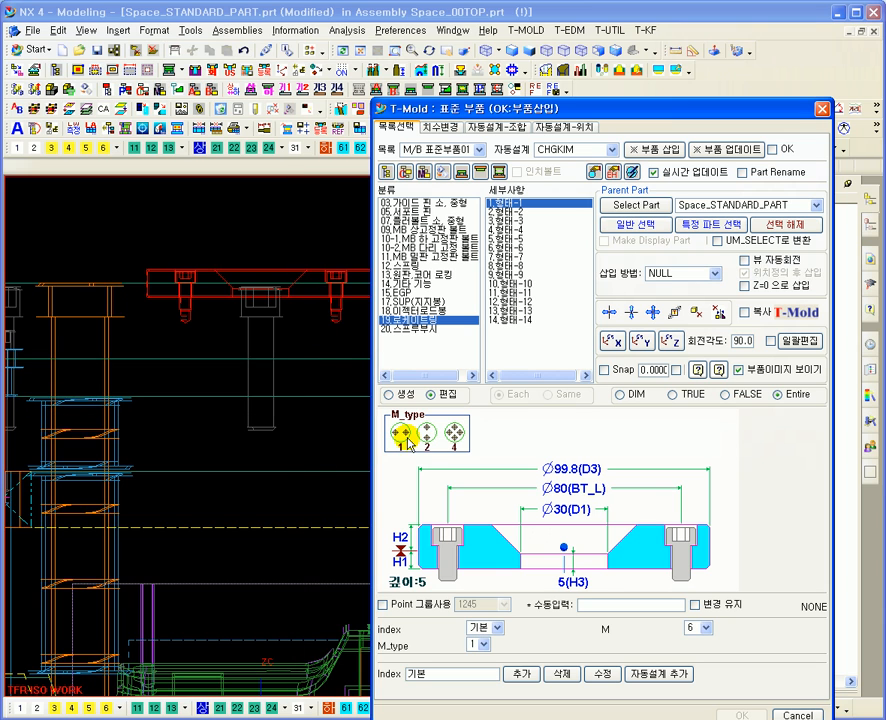
key(ctrl+alt+t)
shift+middle_drag(279, 506, 274, 451)
ctrl+middle_drag(290, 365, 305, 467)
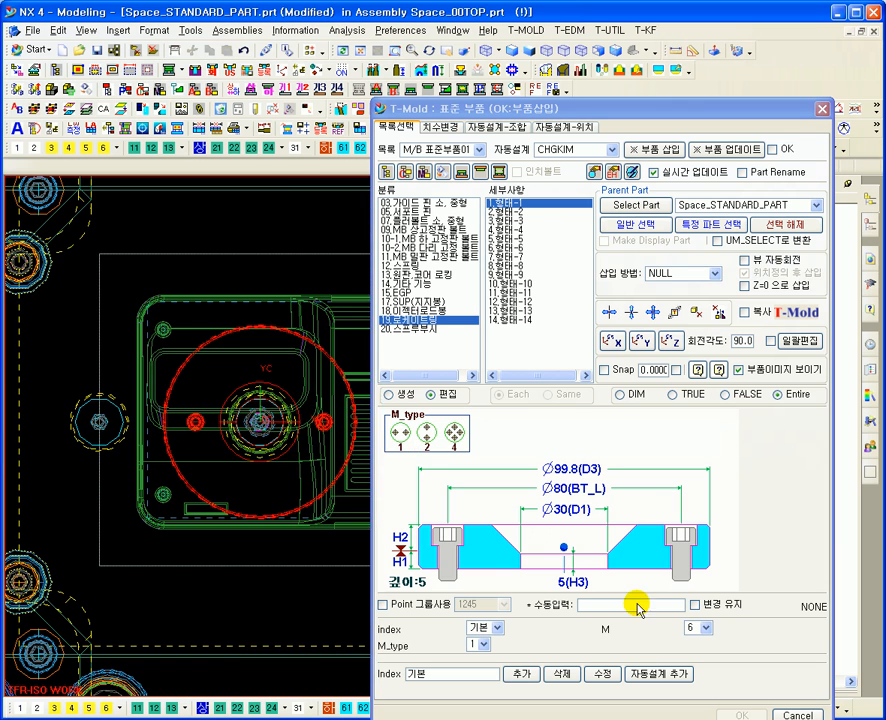
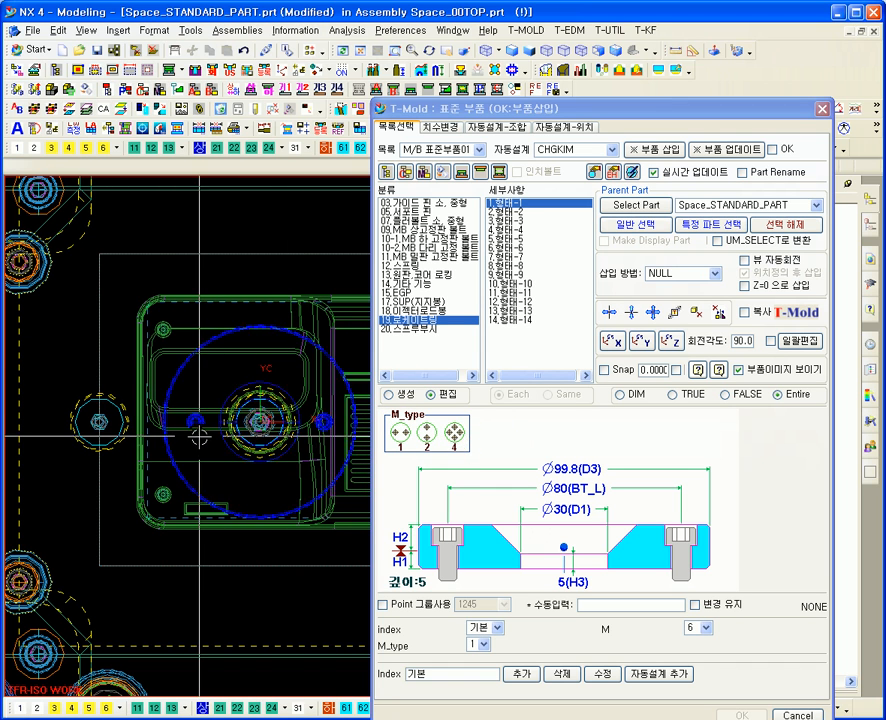
scroll(250, 480, down, 5)
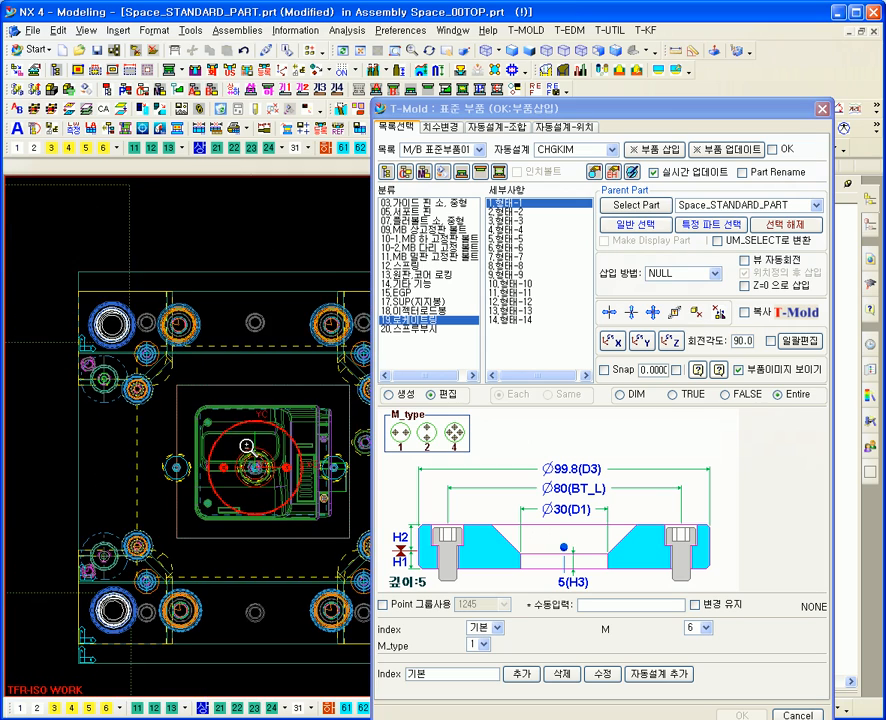
Choose sprue bushing type 1.형태-1 in the 20.스프루부시 category and insert it with index 30 under Space_STANDARD_PART using the NULL method
click(420, 329)
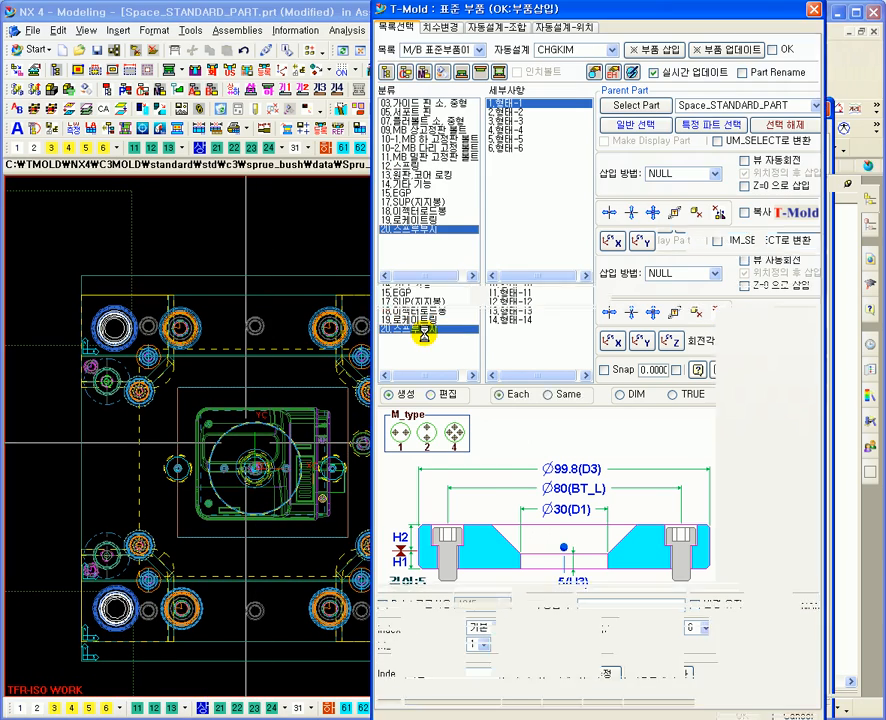
click(511, 147)
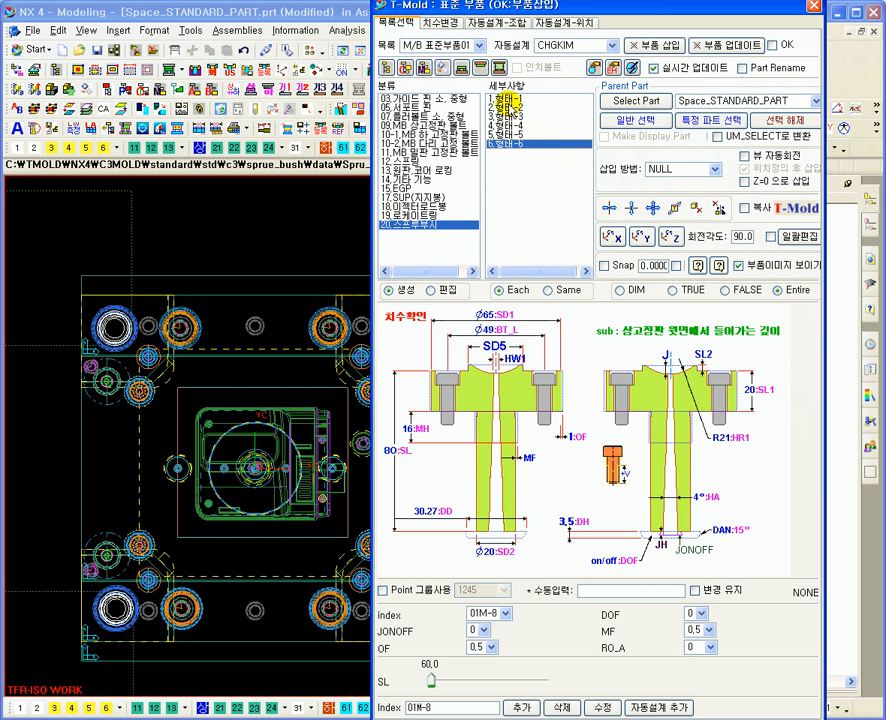
click(506, 100)
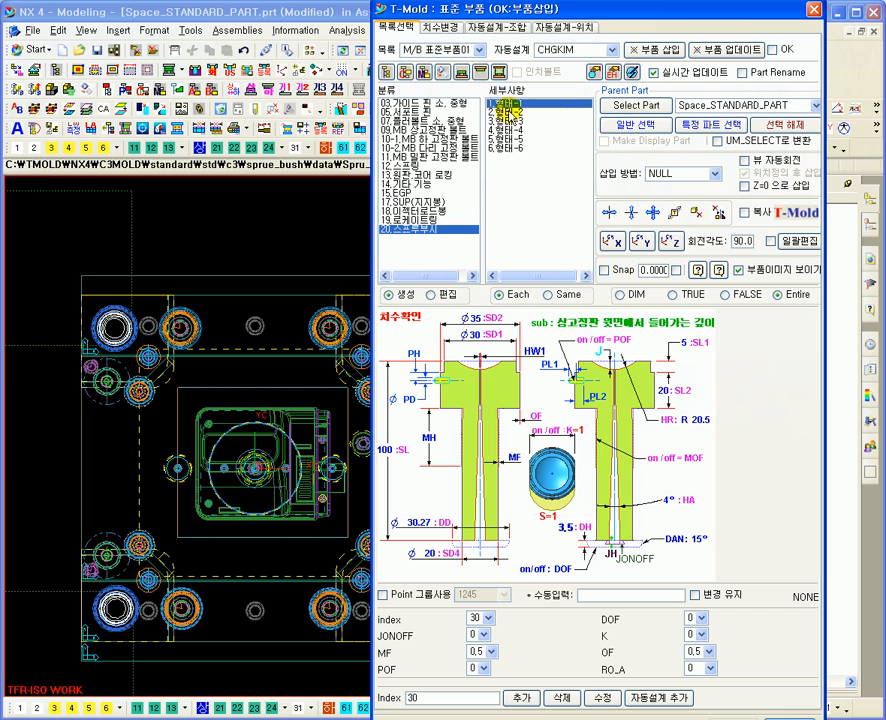
click(672, 52)
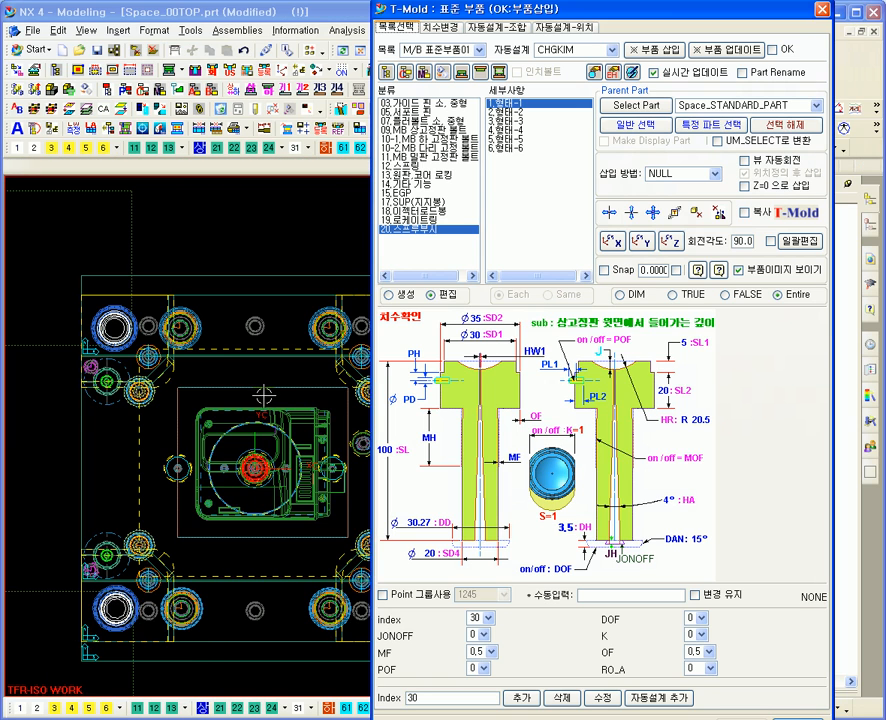
Show the sprue bushing in the front view with the Entire reference set
key(Home)
key(F8)
ctrl+middle_drag(292, 266, 304, 530)
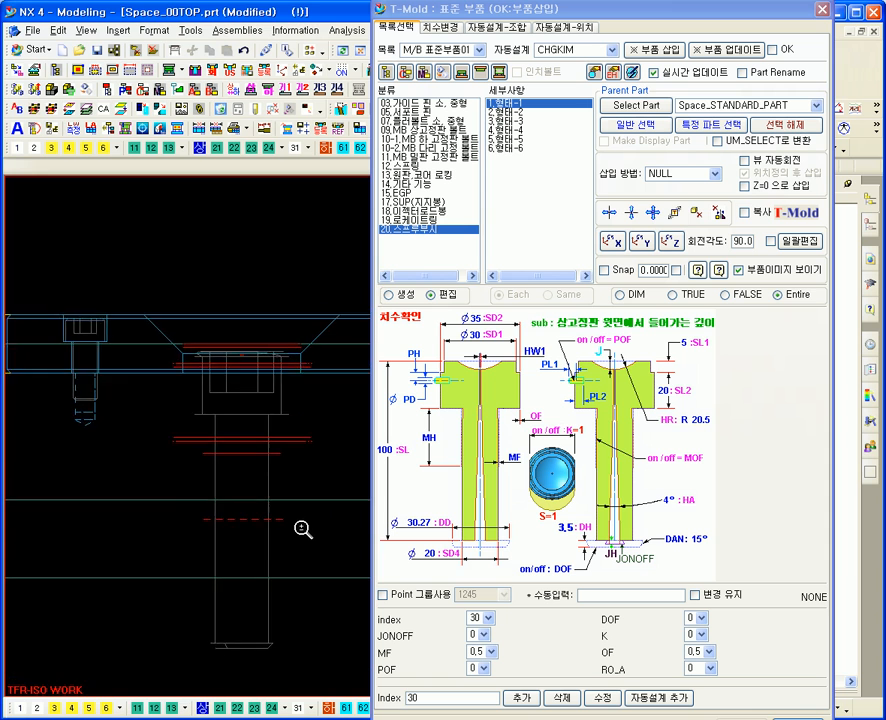
click(777, 294)
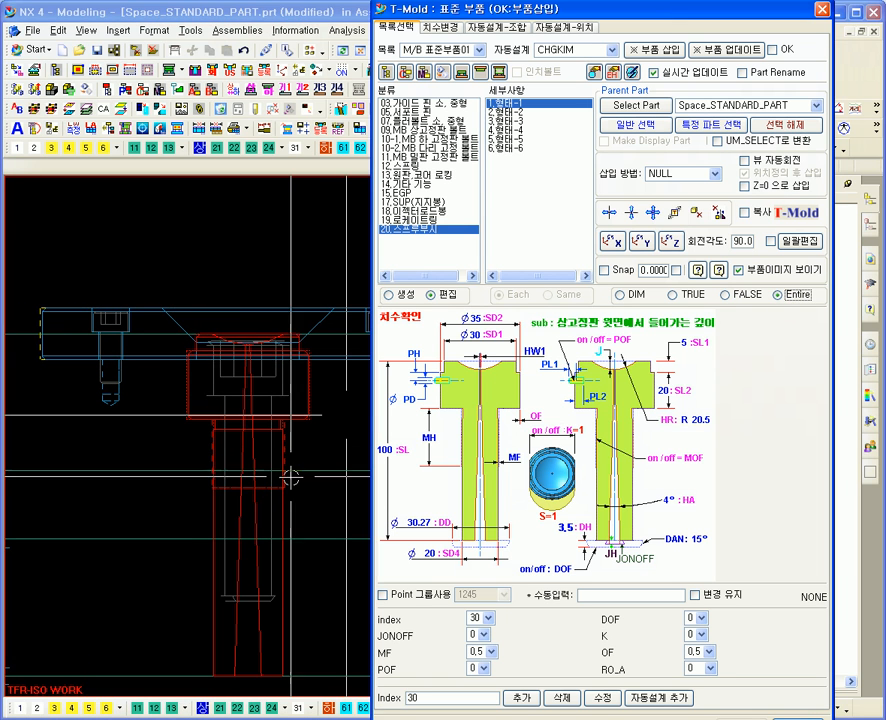
Examine the sprue bushing's position in the mold base in the front, trimetric and top views
ctrl+middle_drag(287, 484, 288, 421)
shift+middle_drag(273, 607, 309, 476)
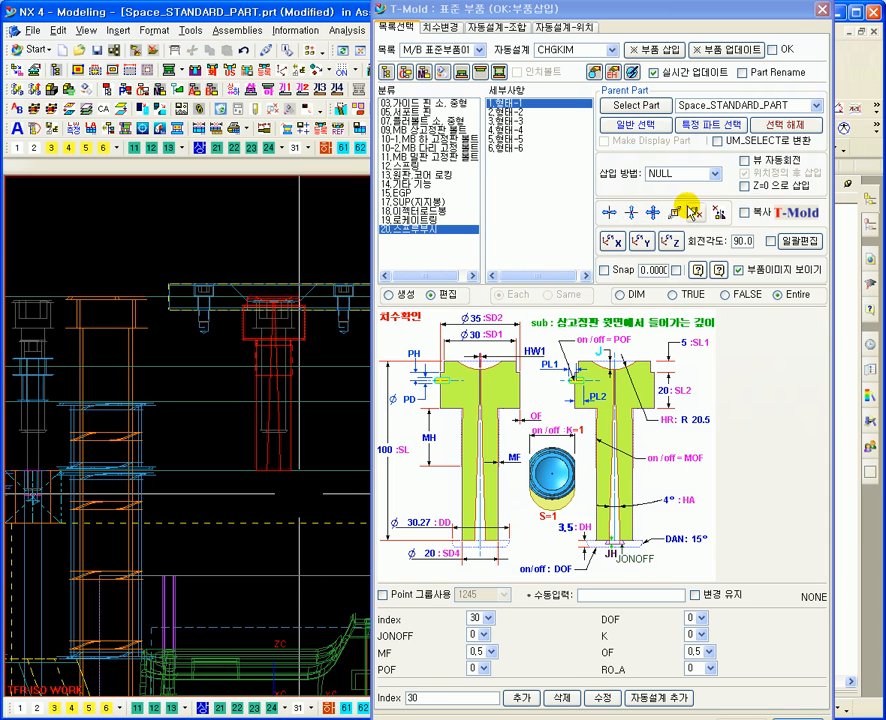
key(Home)
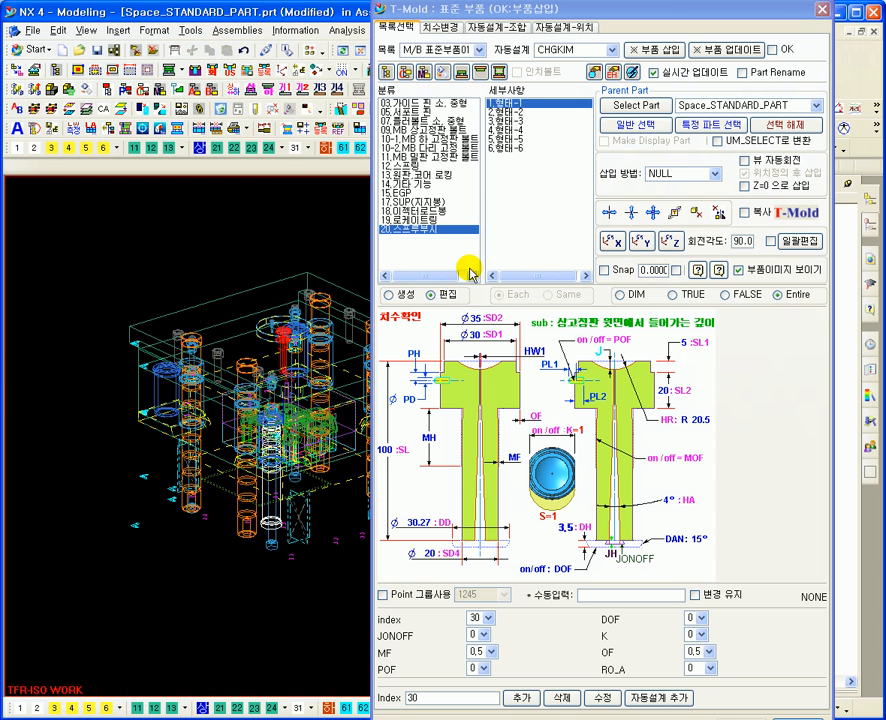
scroll(285, 334, up, 1)
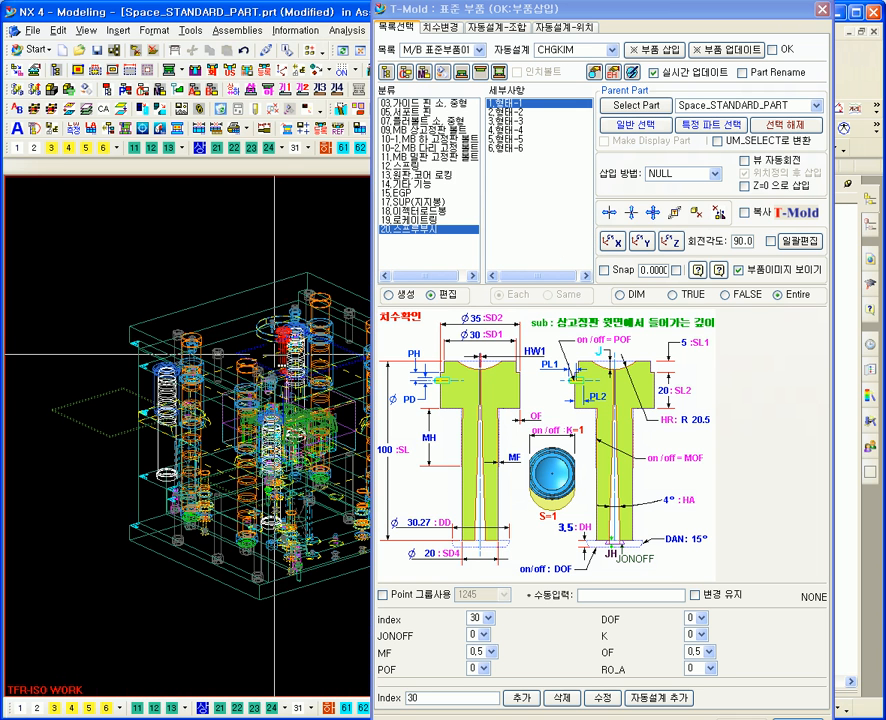
key(ctrl+alt+t)
ctrl+middle_drag(288, 360, 292, 440)
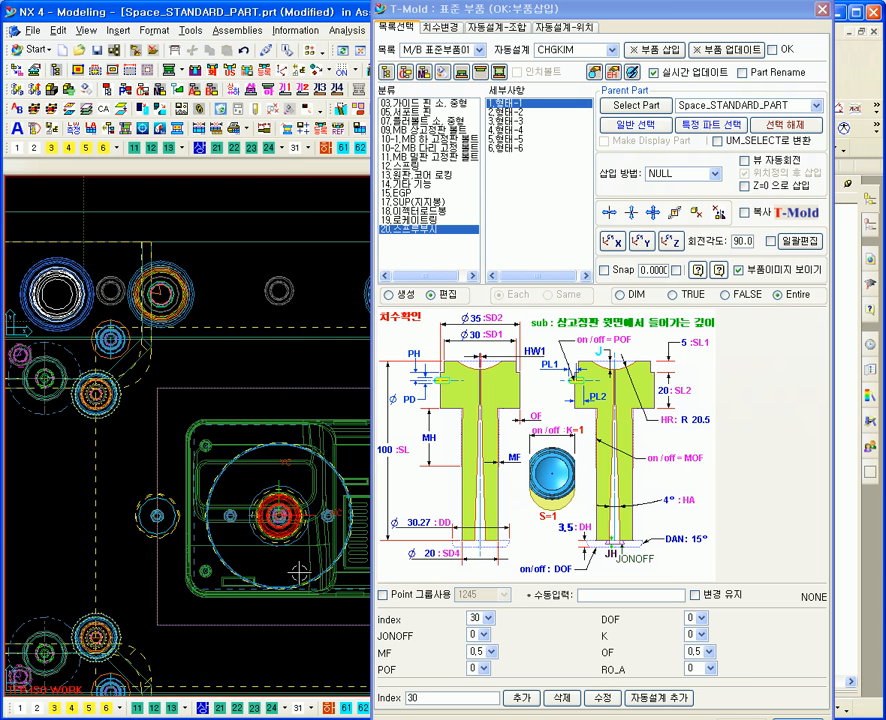
shift+middle_drag(298, 574, 298, 460)
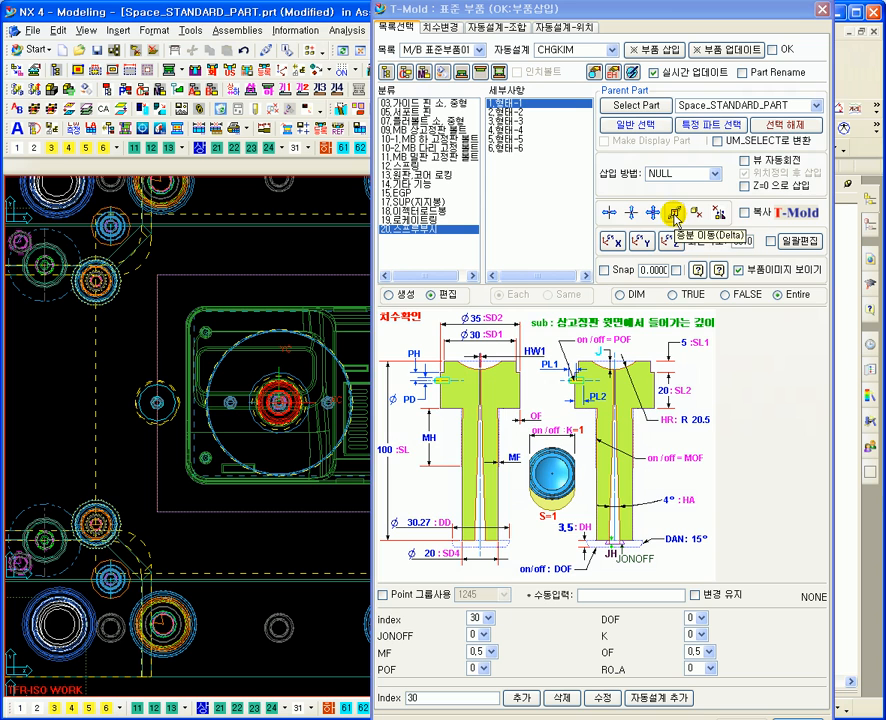
Open the Delta Transformations options for the sprue bushing and cancel them without entering an offset
click(674, 216)
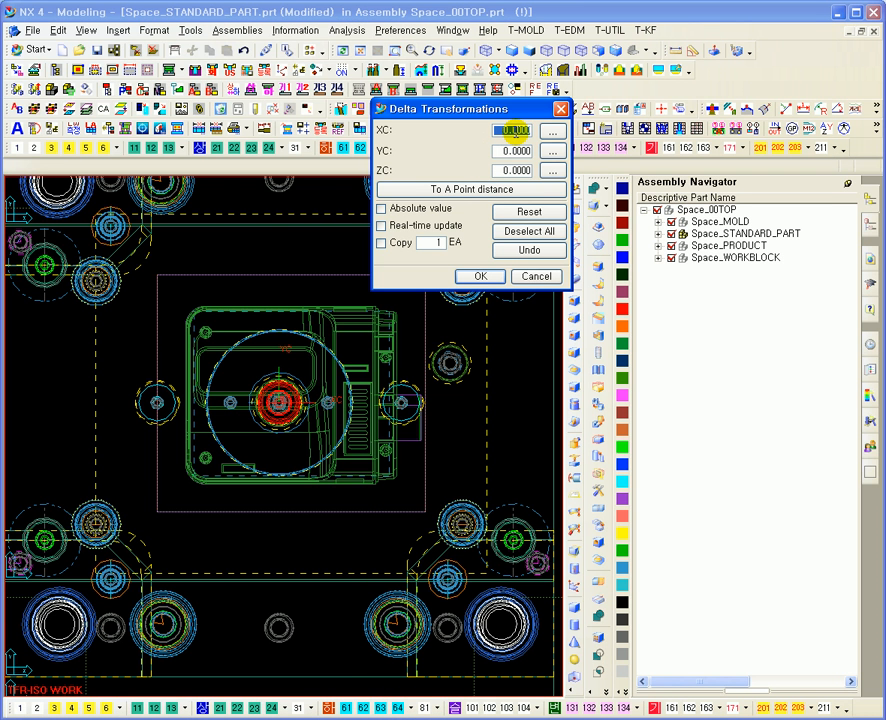
click(532, 276)
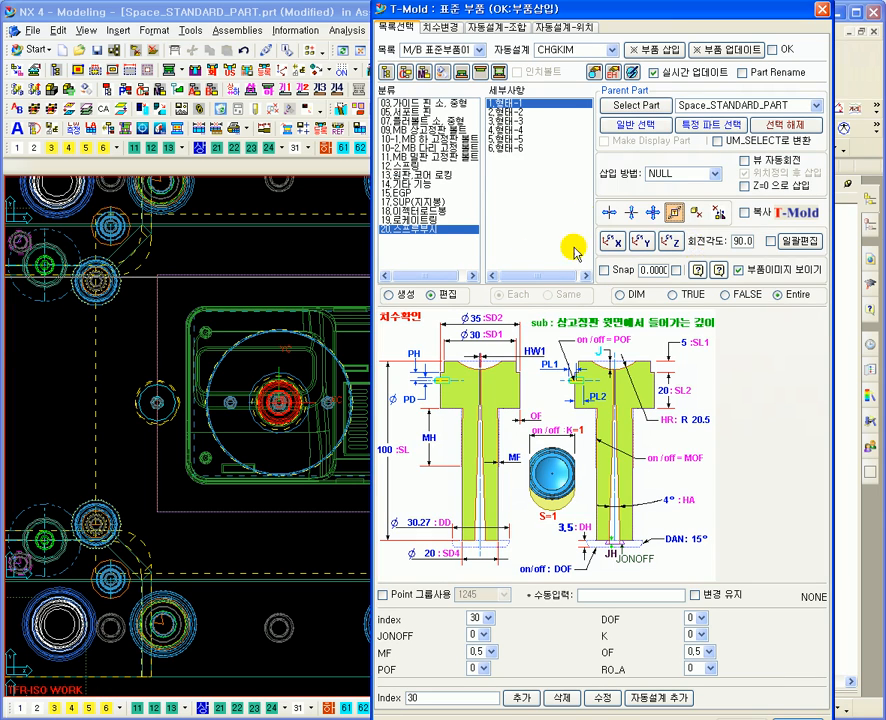
scroll(231, 366, down, 4)
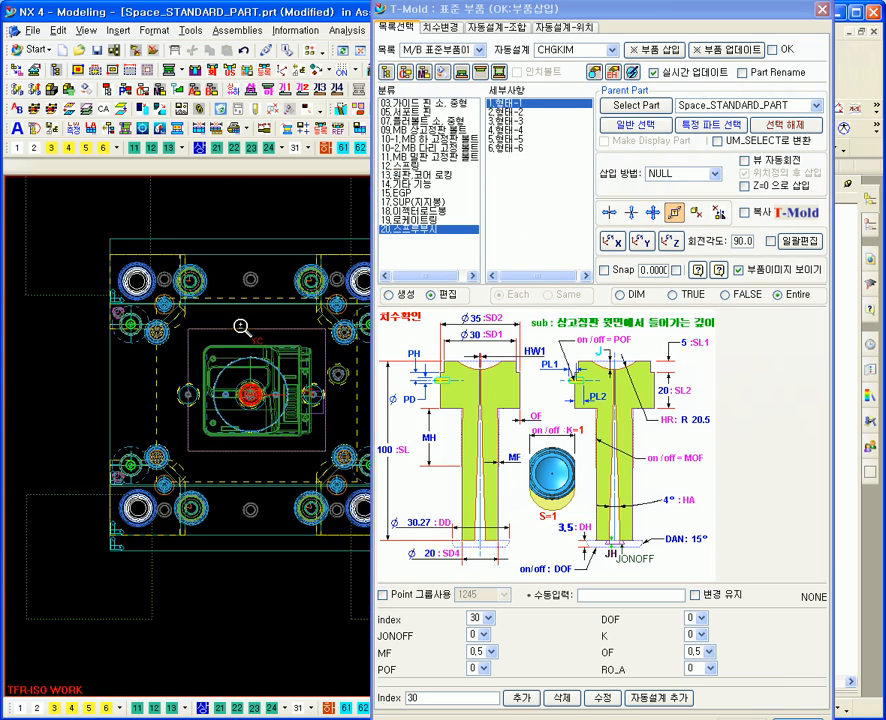
ctrl+middle_drag(241, 326, 244, 333)
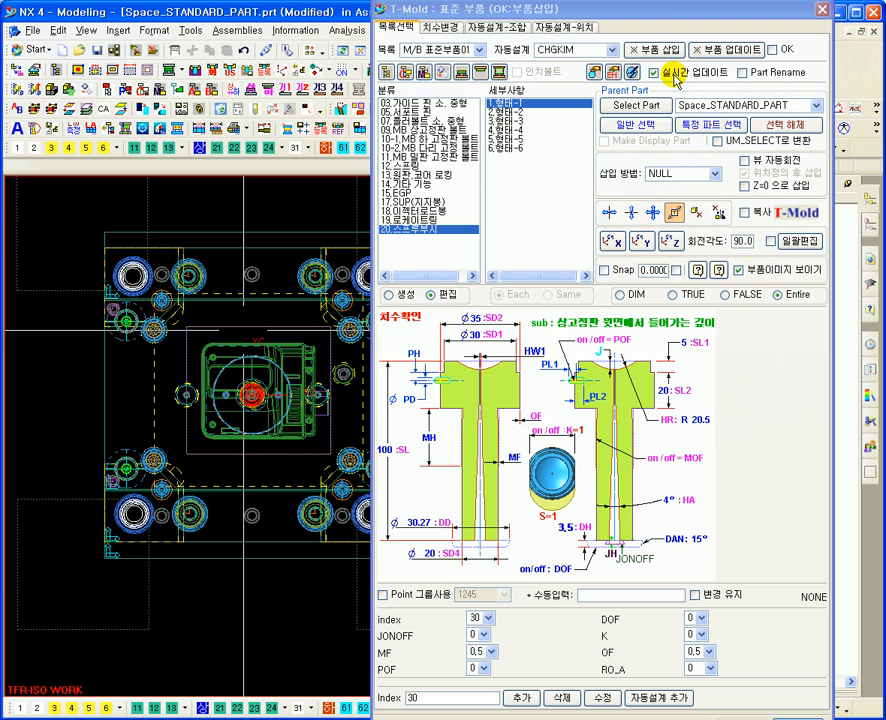
drag(430, 12, 413, 39)
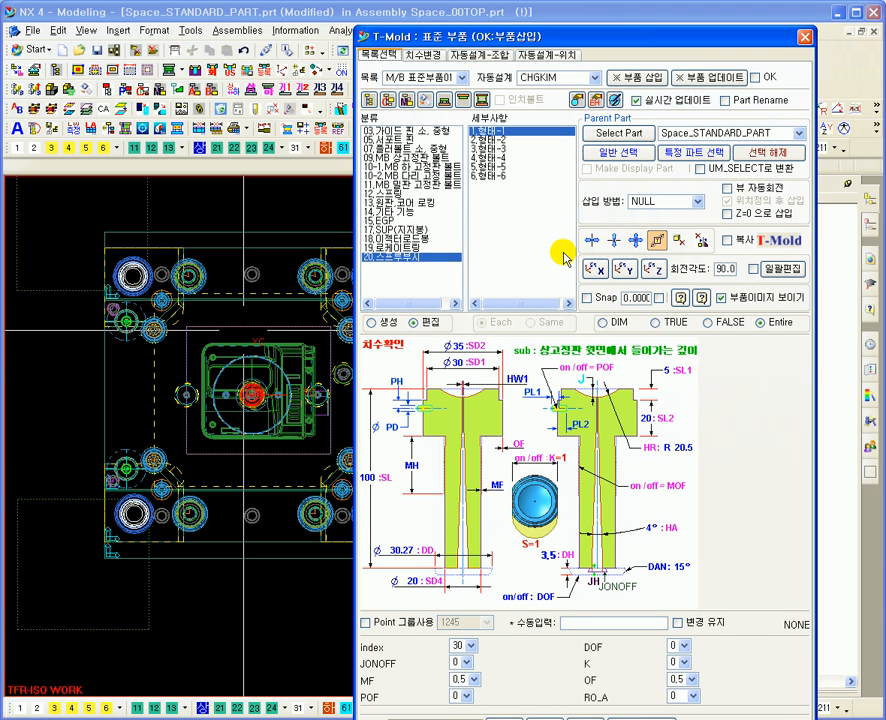